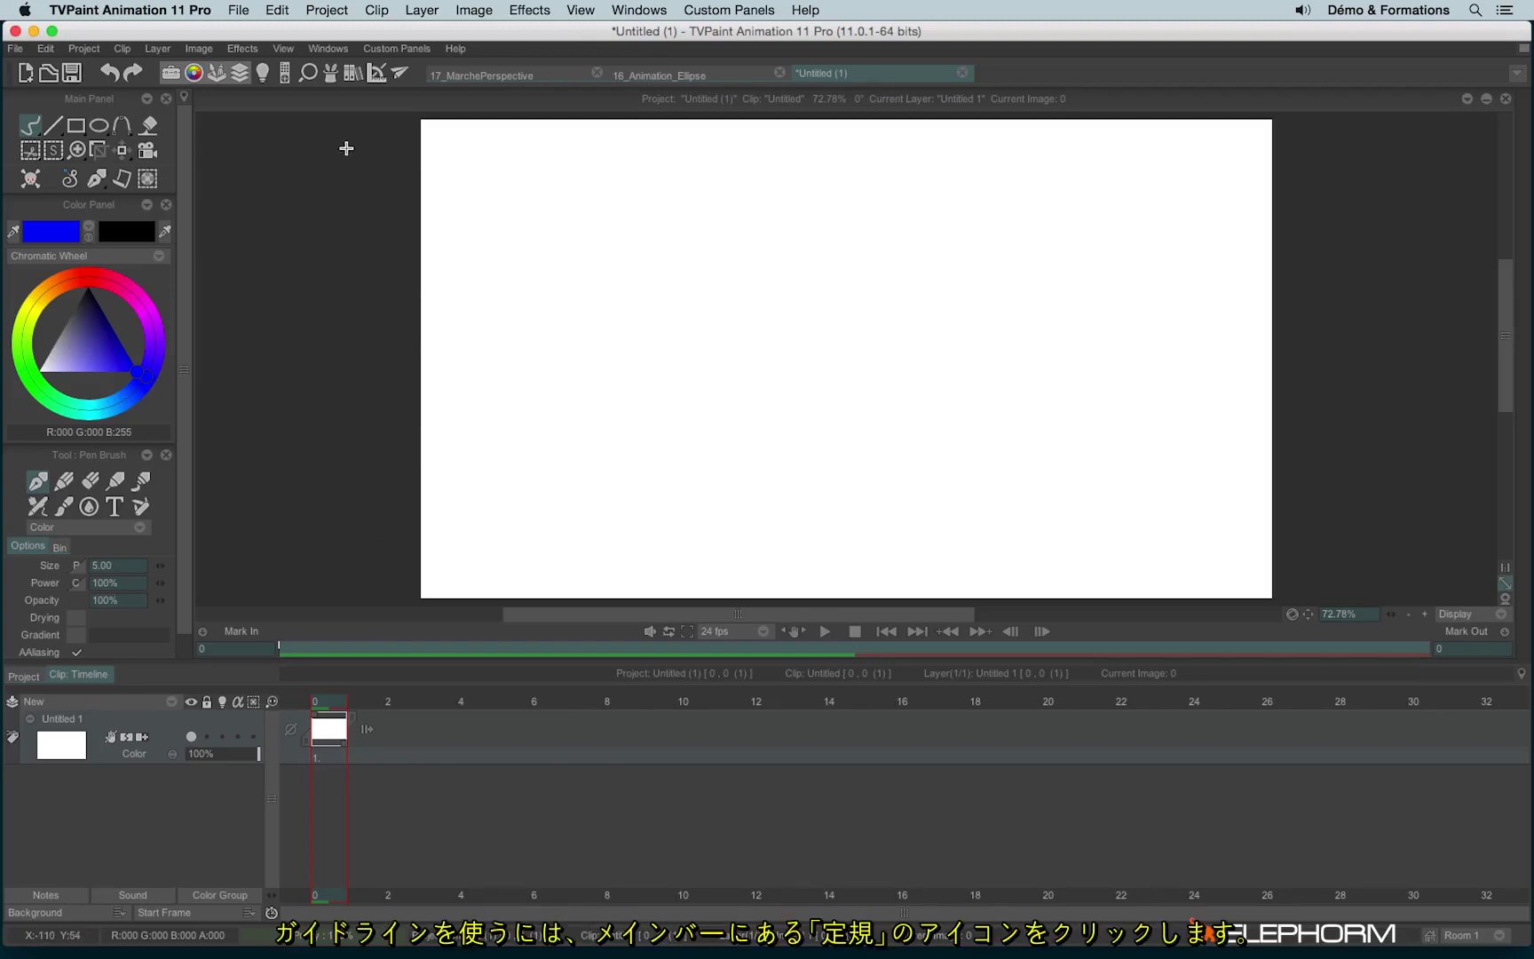
Step: Open the Guideline panel from the drawing panels list beside the blank canvas
left_click(377, 75)
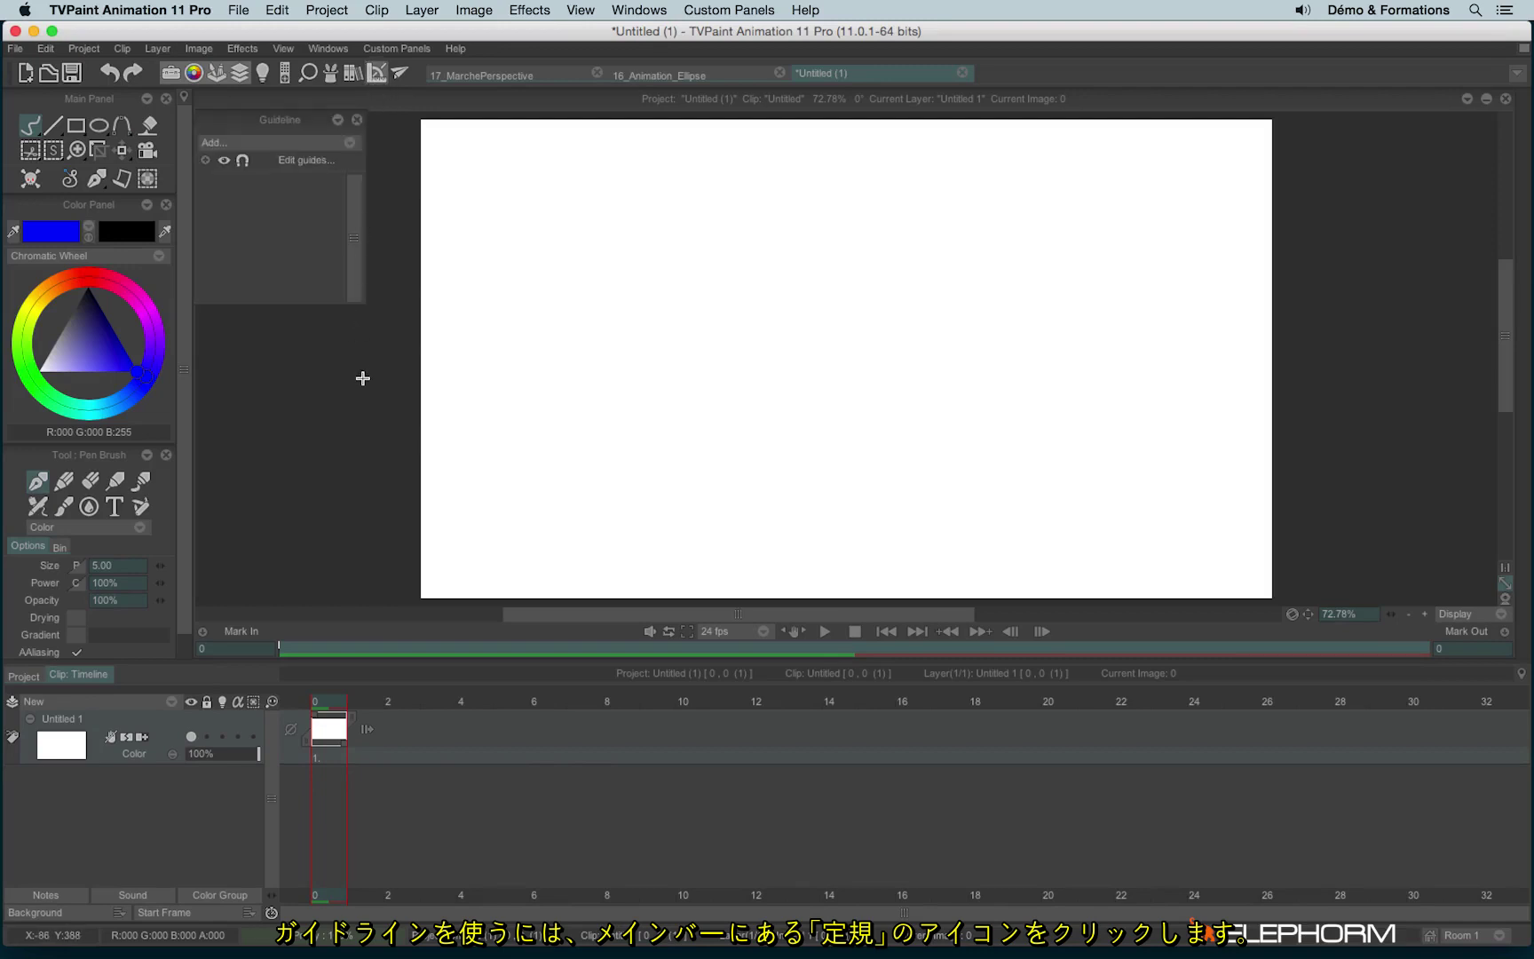
left_click(326, 49)
mouse_move(347, 159)
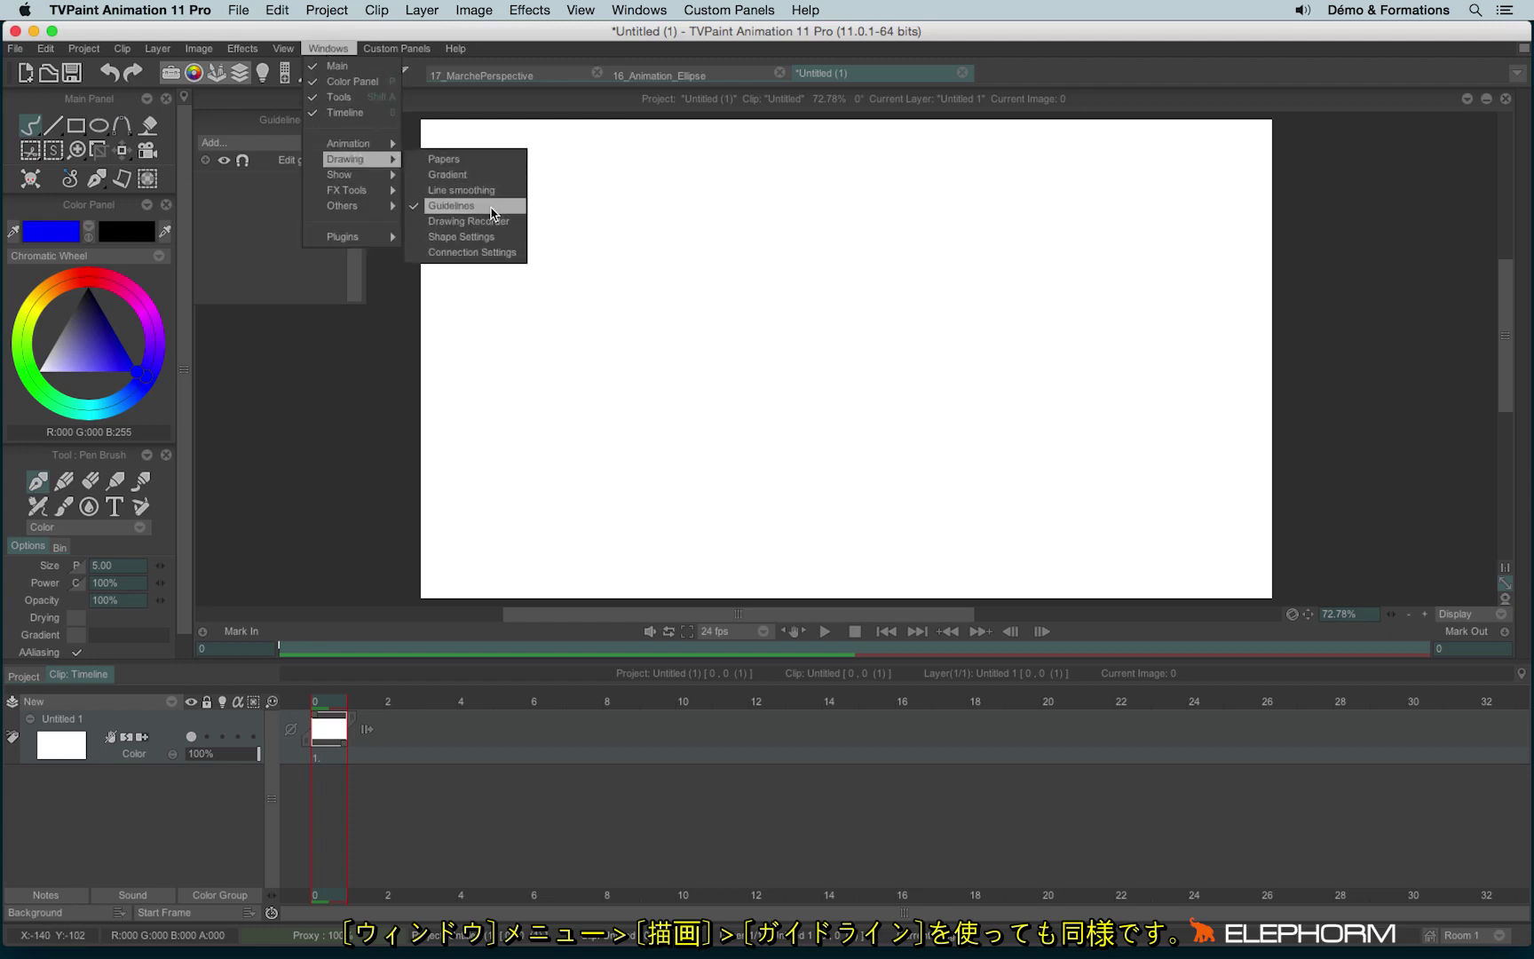
left_click(494, 210)
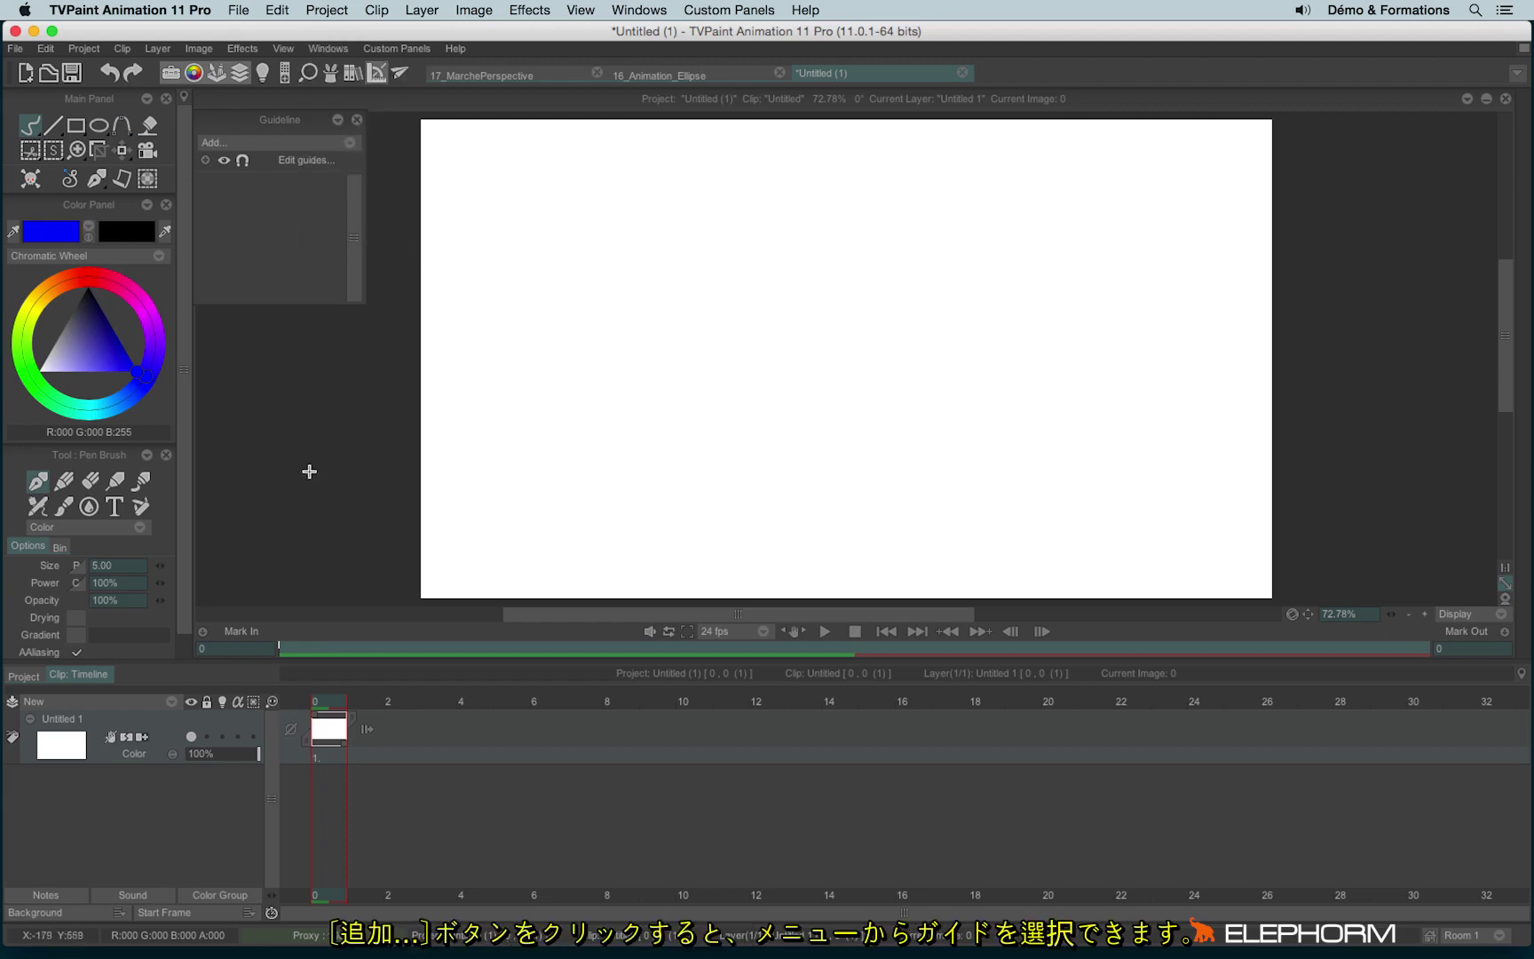
Step: Add a Line angle guide at X 220.98, Y 198.23, angled -20.05°
left_click(223, 144)
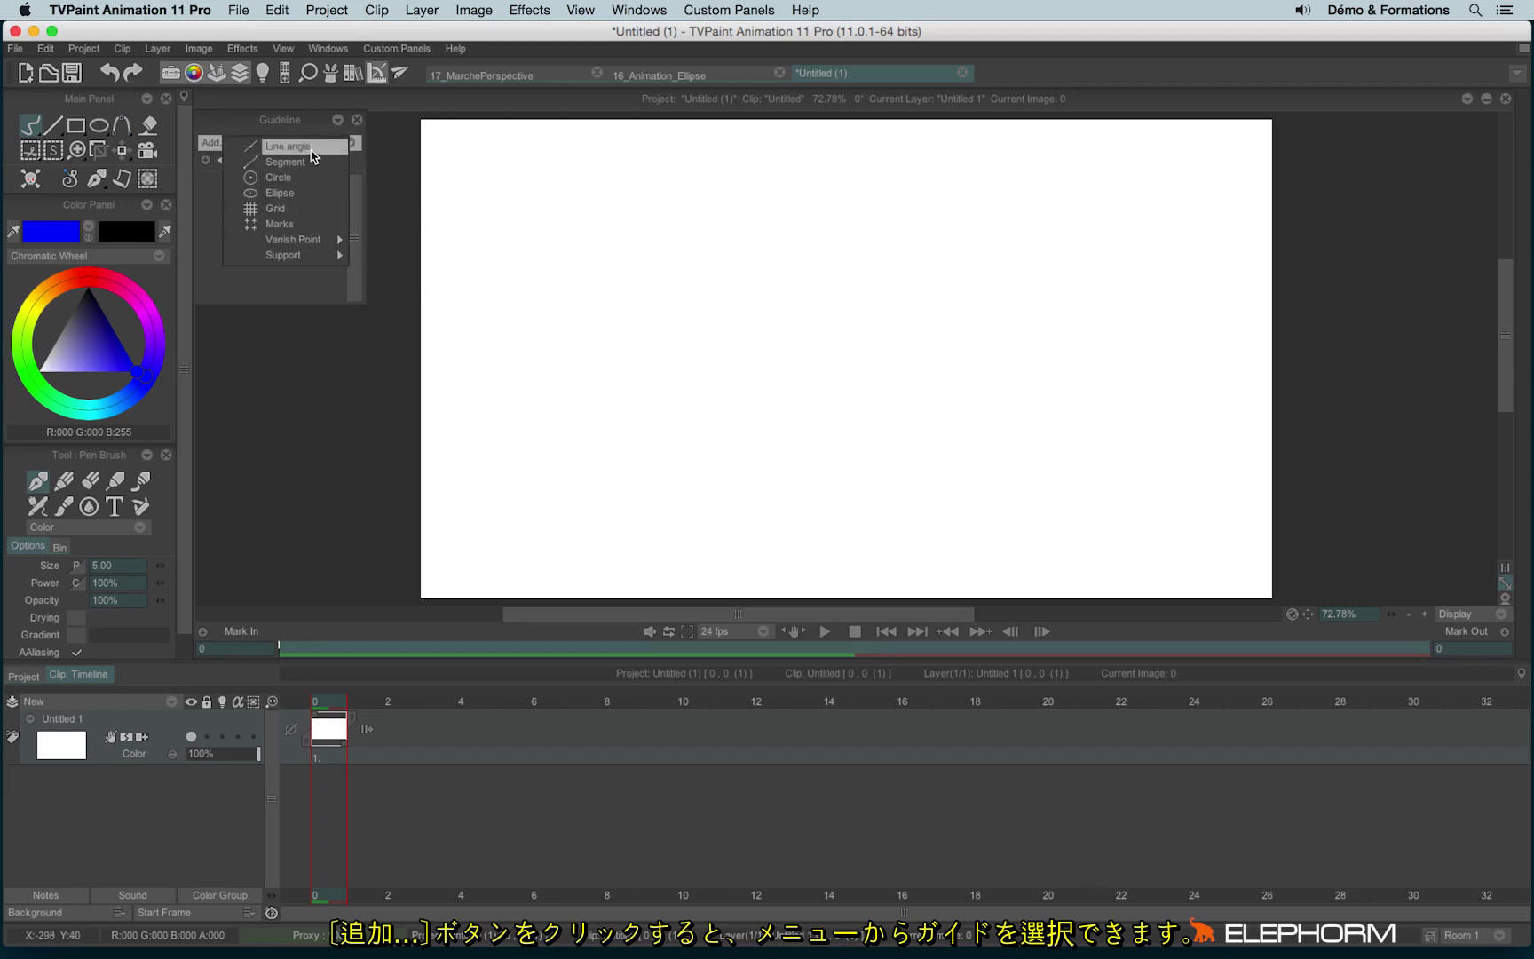
mouse_move(306, 247)
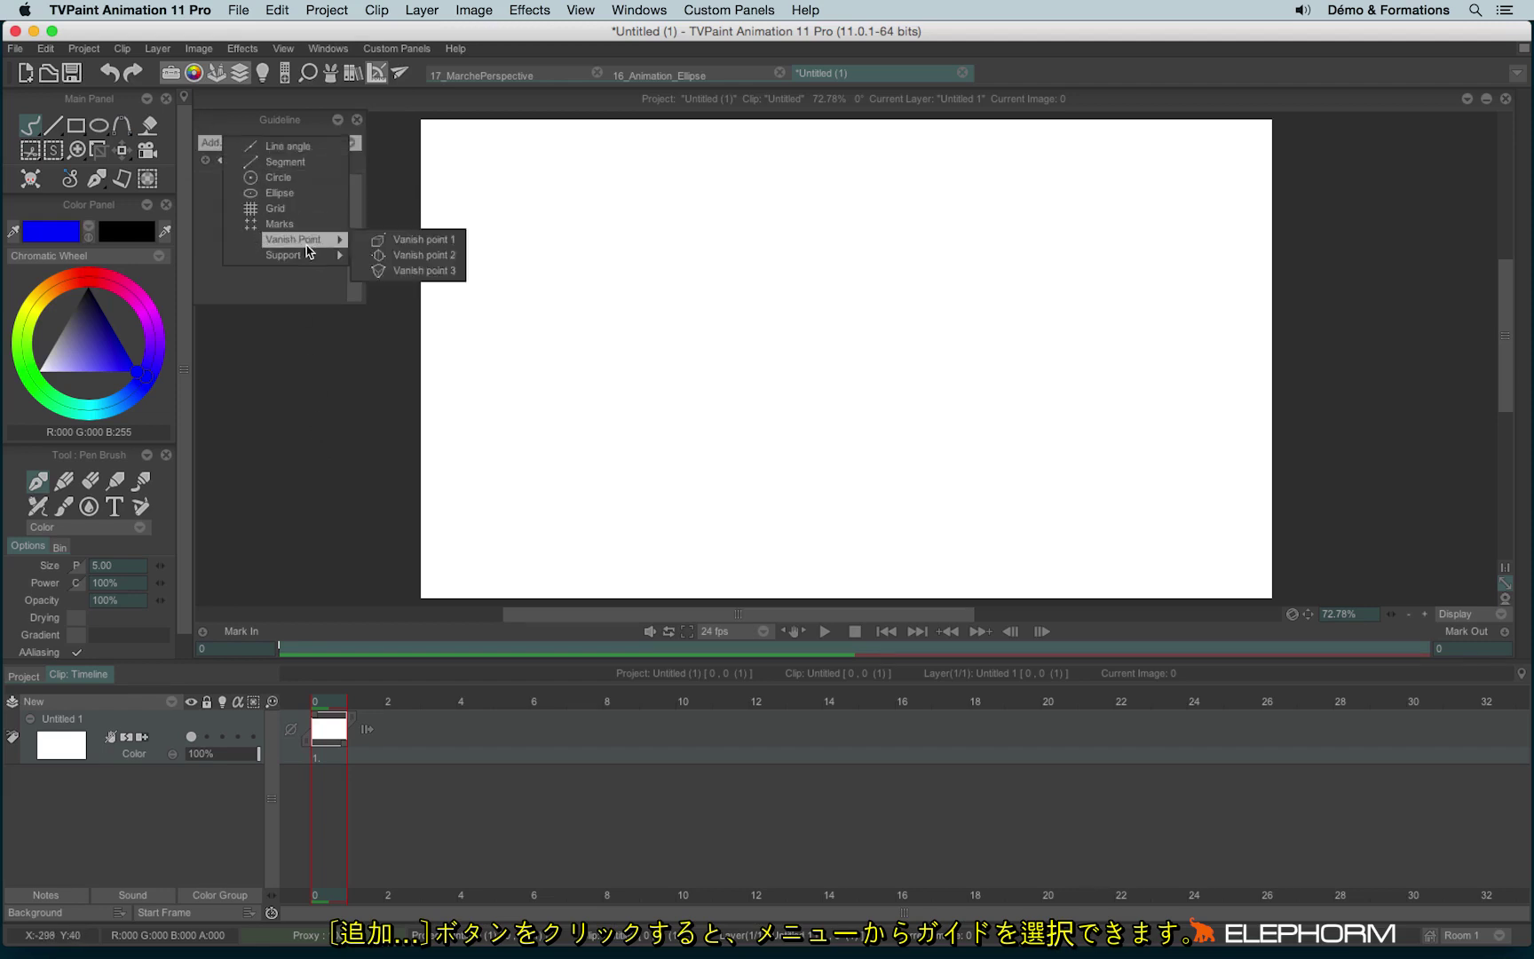
left_click(327, 148)
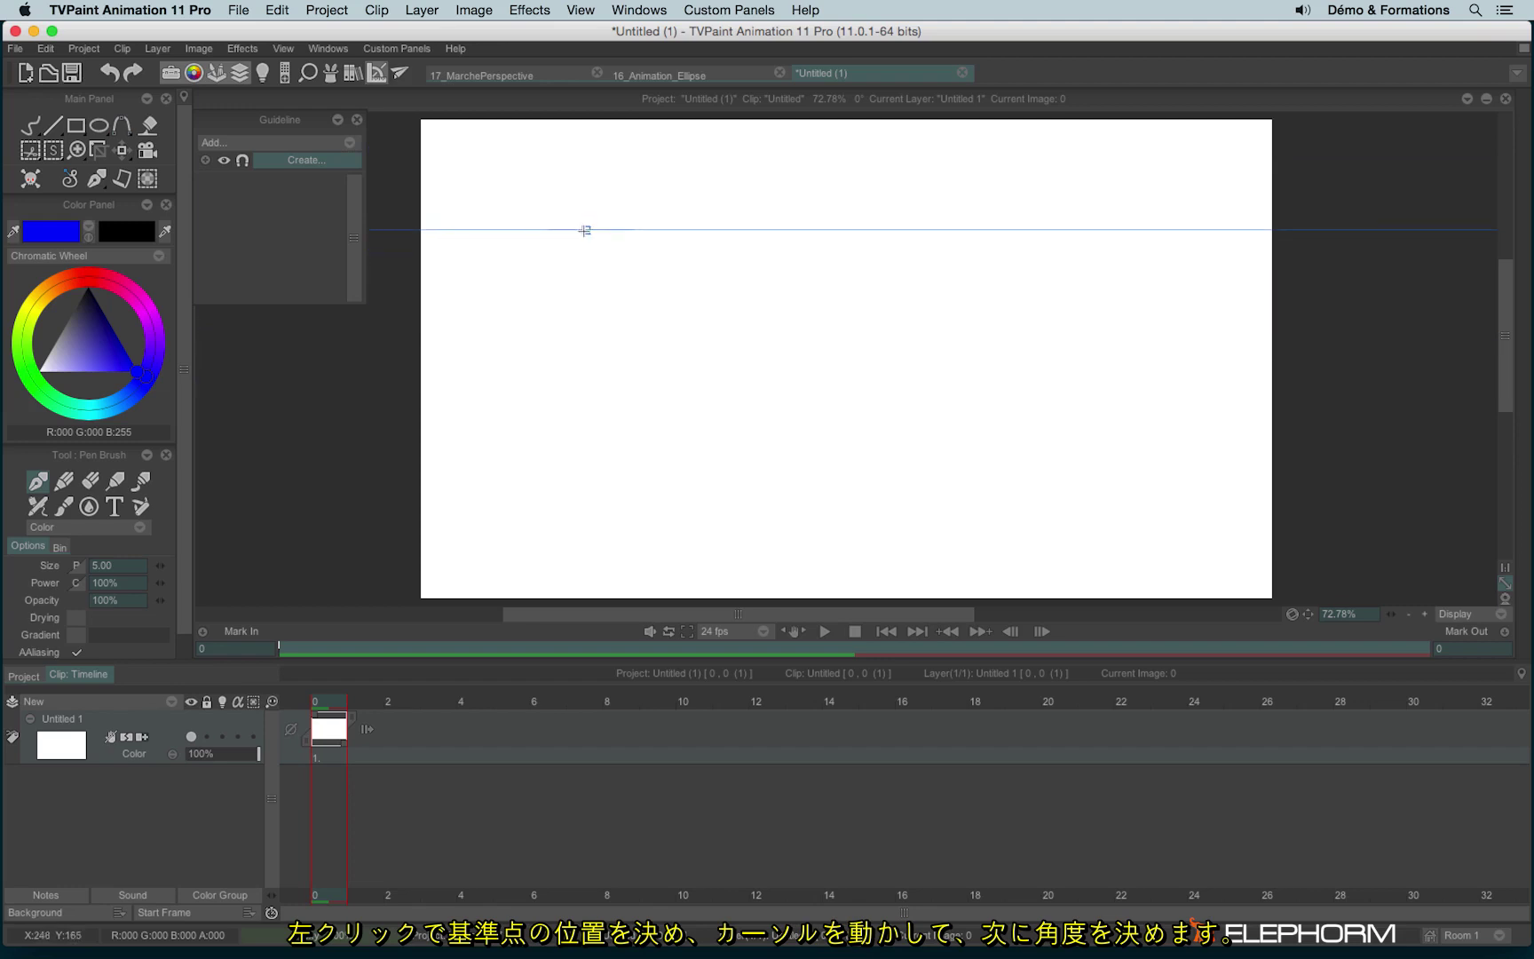
left_click(564, 251)
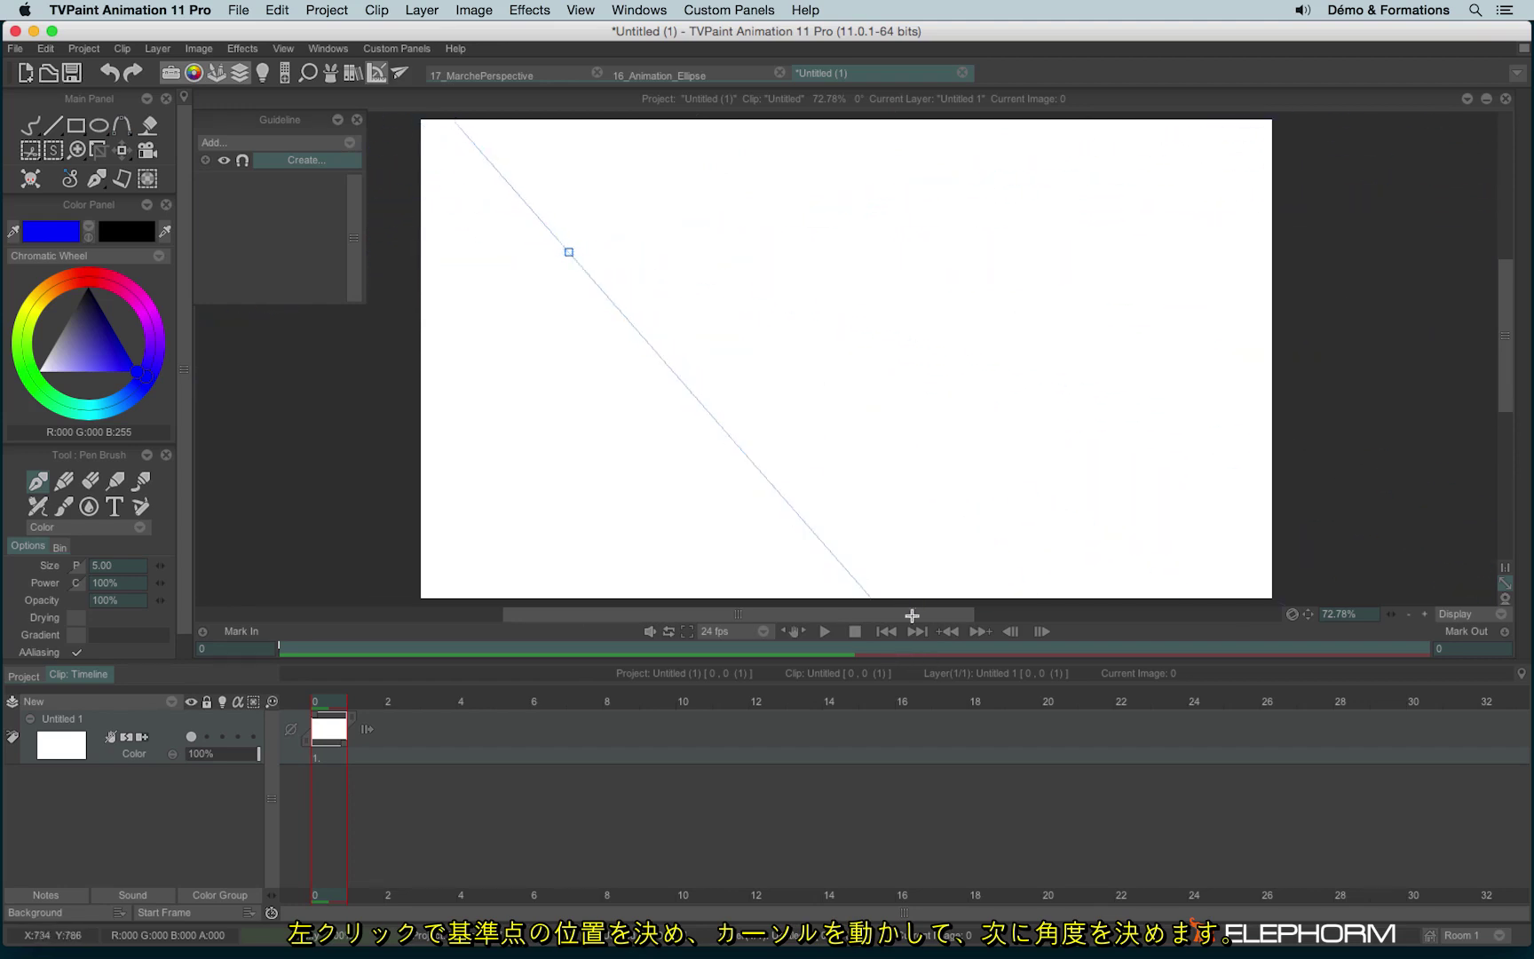
left_click(1051, 437)
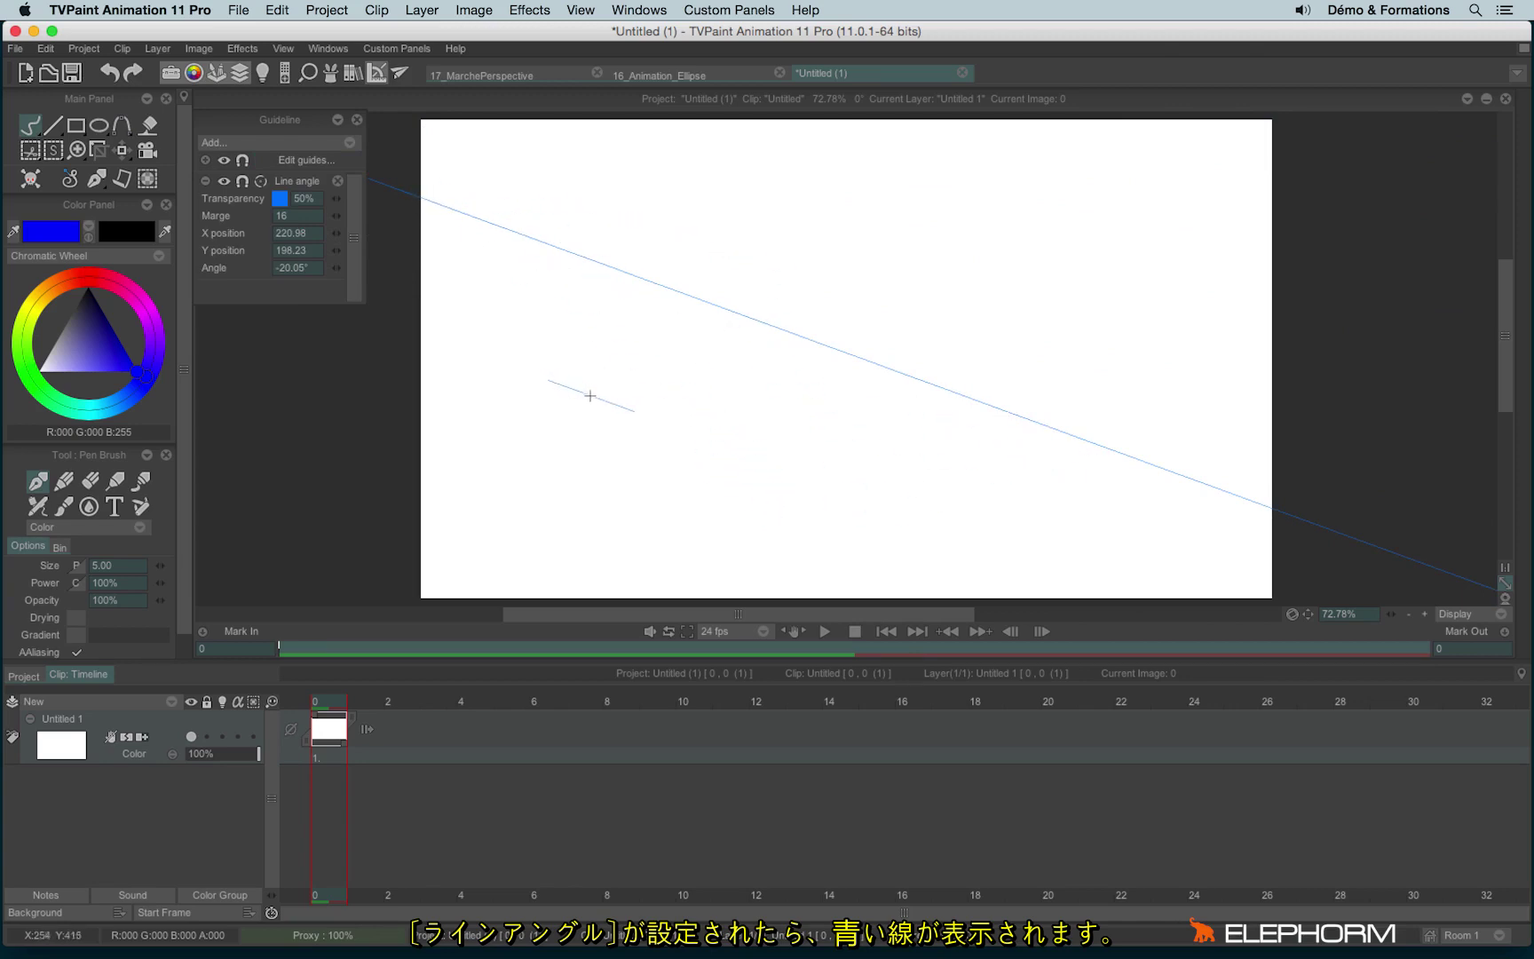
Step: Draw nine blue strokes that snap parallel to the angled guide across the canvas
left_click_drag(646, 239, 1046, 384)
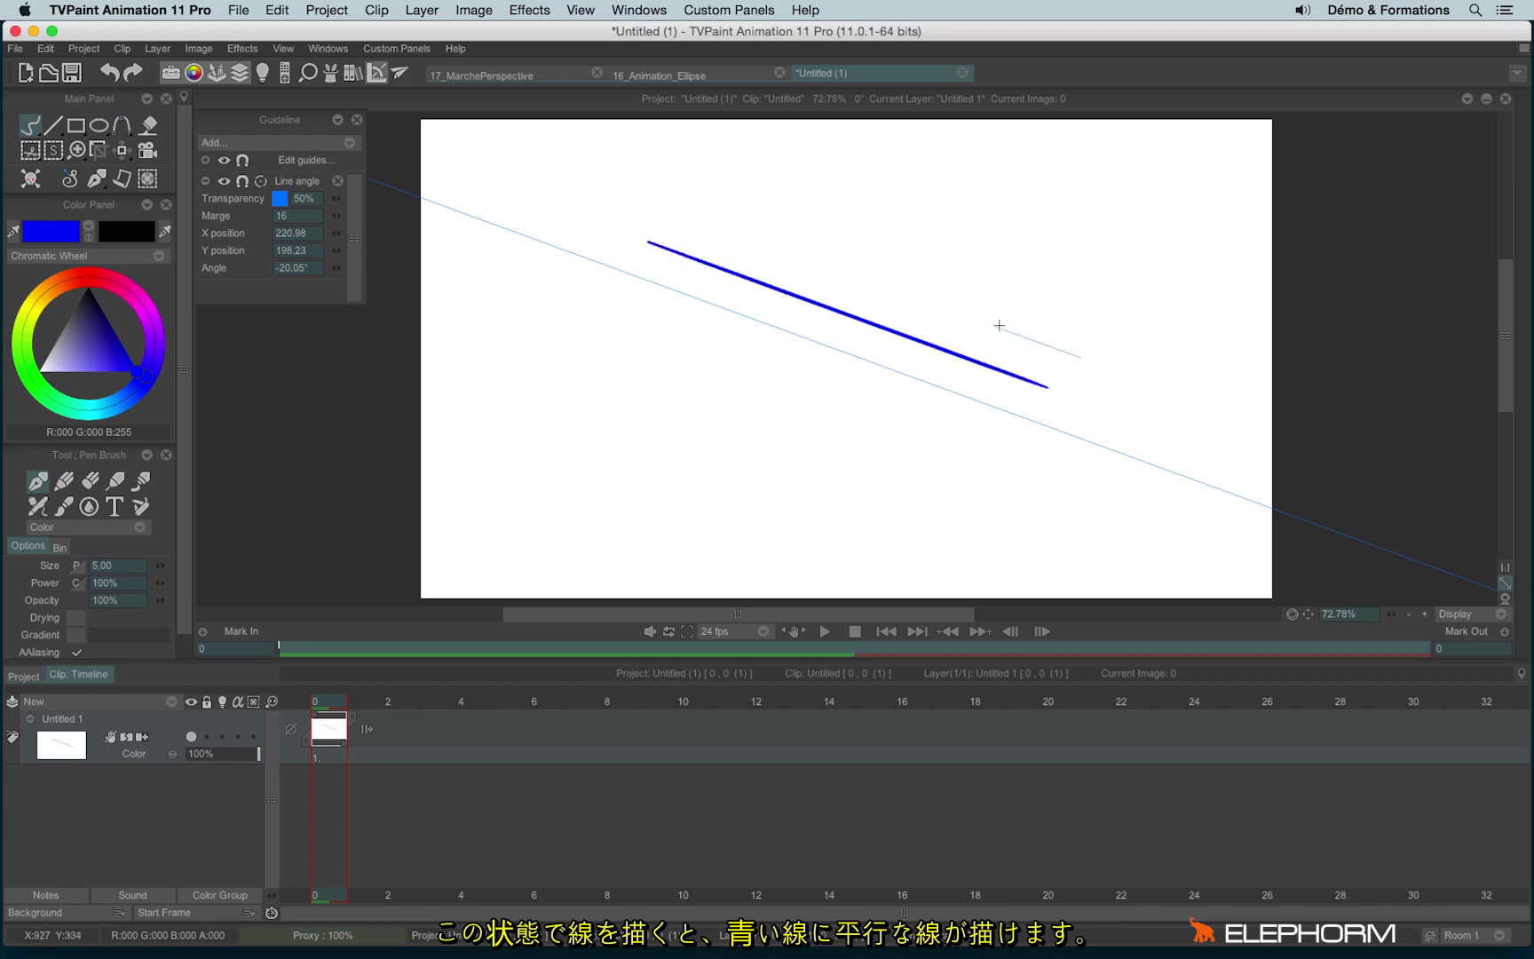
left_click_drag(746, 214, 1210, 382)
left_click_drag(812, 181, 1272, 346)
left_click_drag(941, 156, 1302, 264)
left_click_drag(1082, 160, 1255, 257)
left_click_drag(1026, 214, 1295, 325)
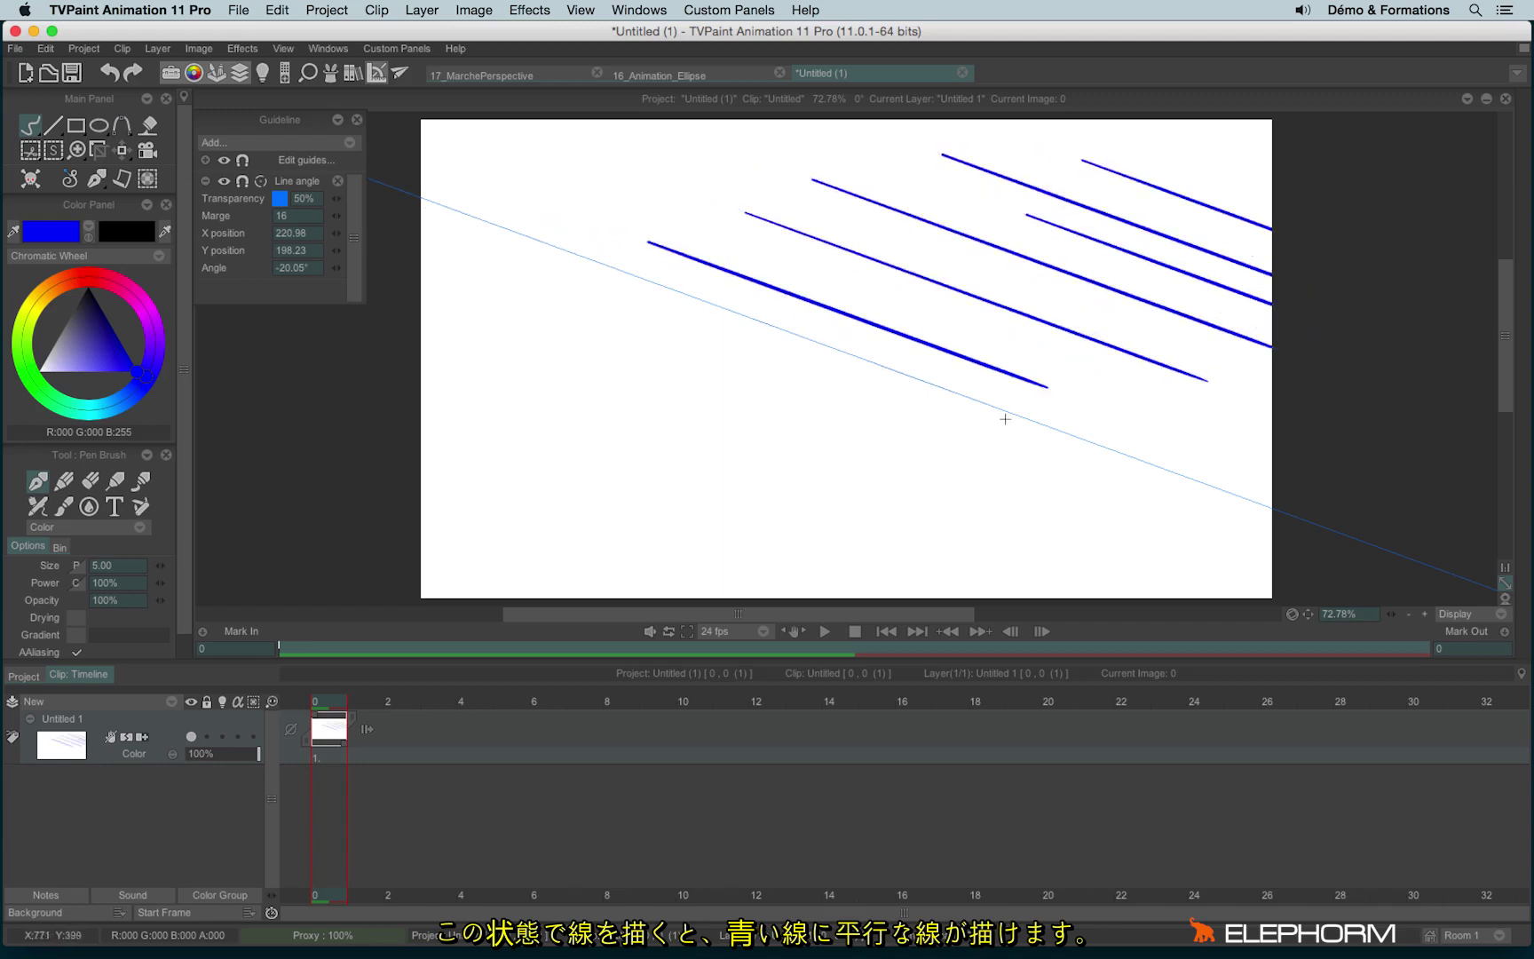
left_click_drag(669, 339, 1060, 481)
left_click_drag(535, 323, 1027, 501)
mouse_move(513, 391)
left_mouse_down()
mouse_move(968, 521)
mouse_move(974, 559)
left_mouse_up()
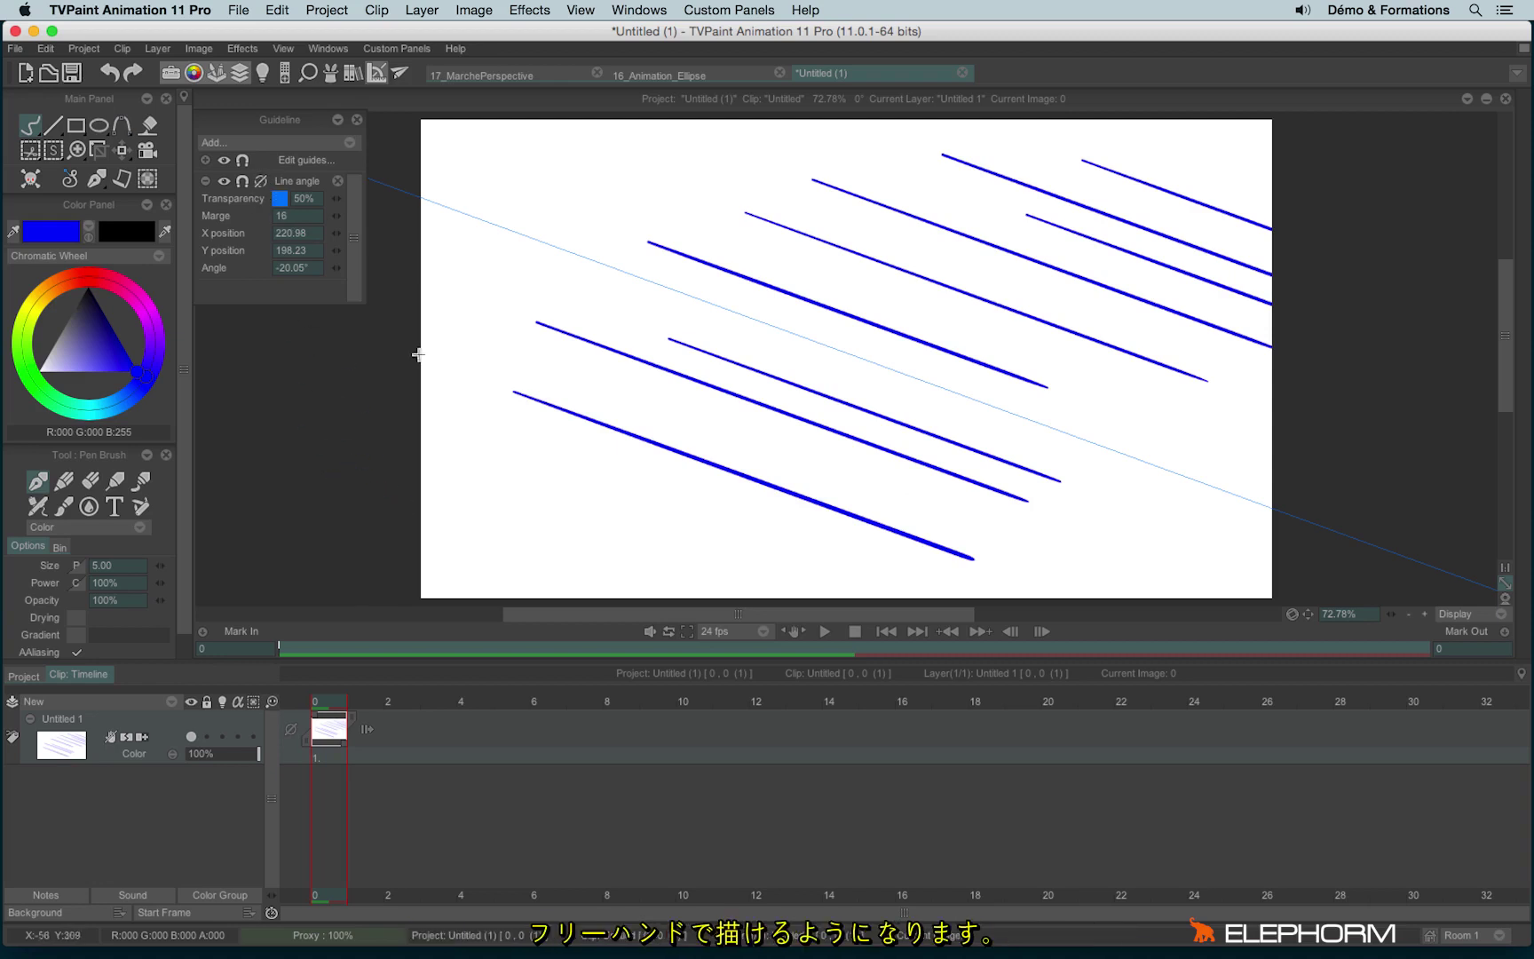
Step: Draw a wavy freehand line, a stroke ending in an upward tick, and large scribbled loops
mouse_move(475, 454)
left_mouse_down()
mouse_move(596, 510)
mouse_move(1021, 565)
mouse_move(1101, 555)
left_mouse_up()
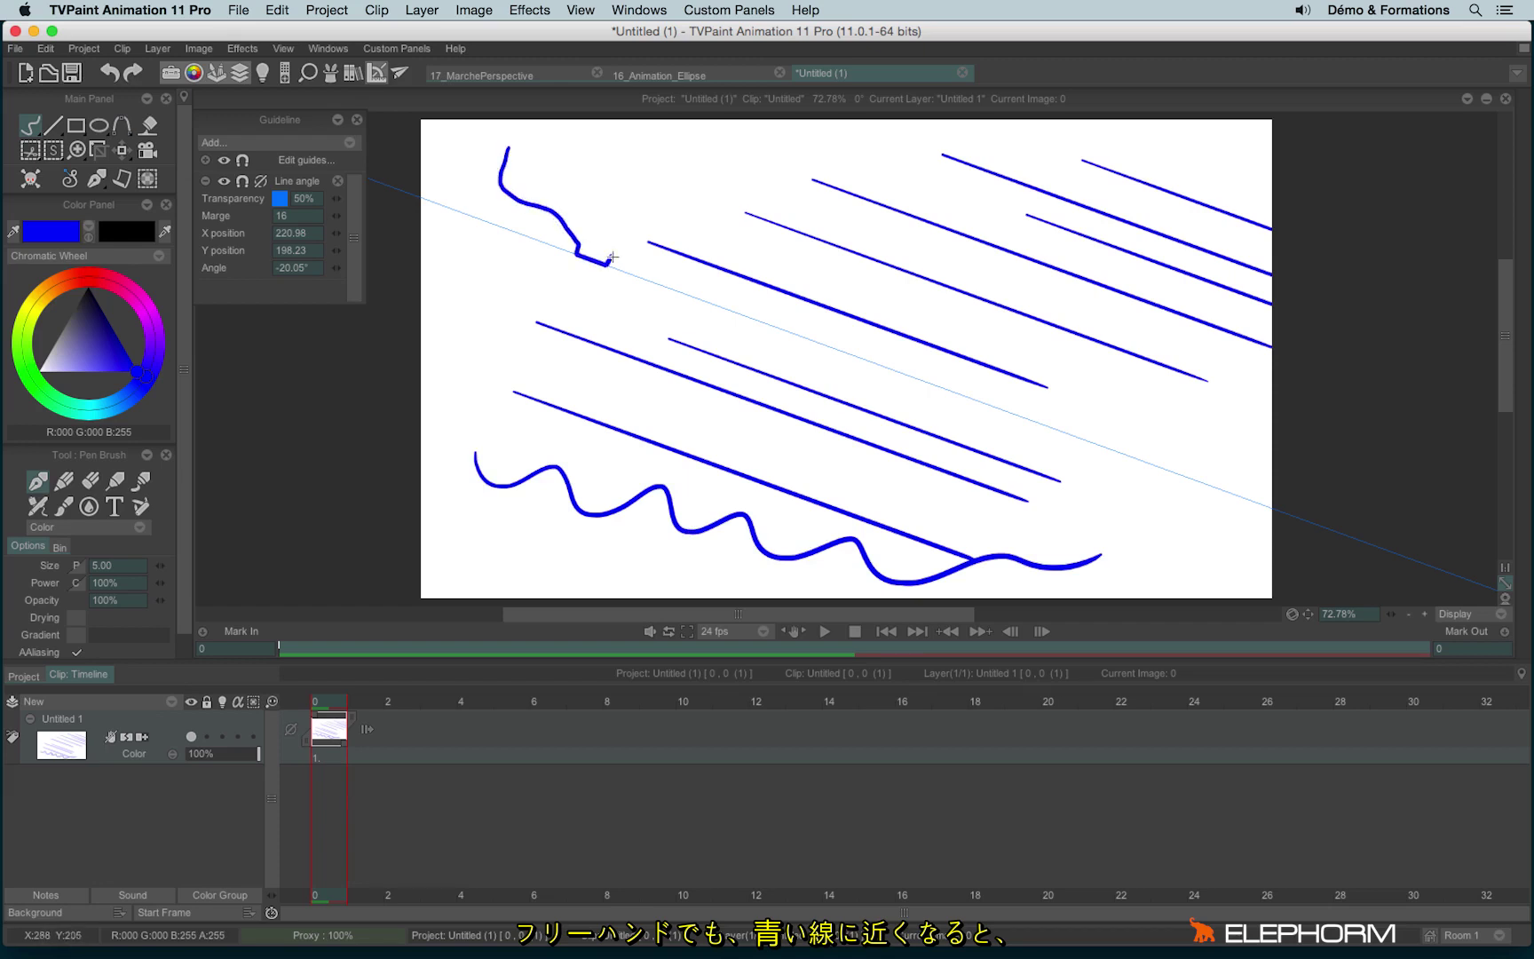
left_click_drag(614, 257, 637, 269)
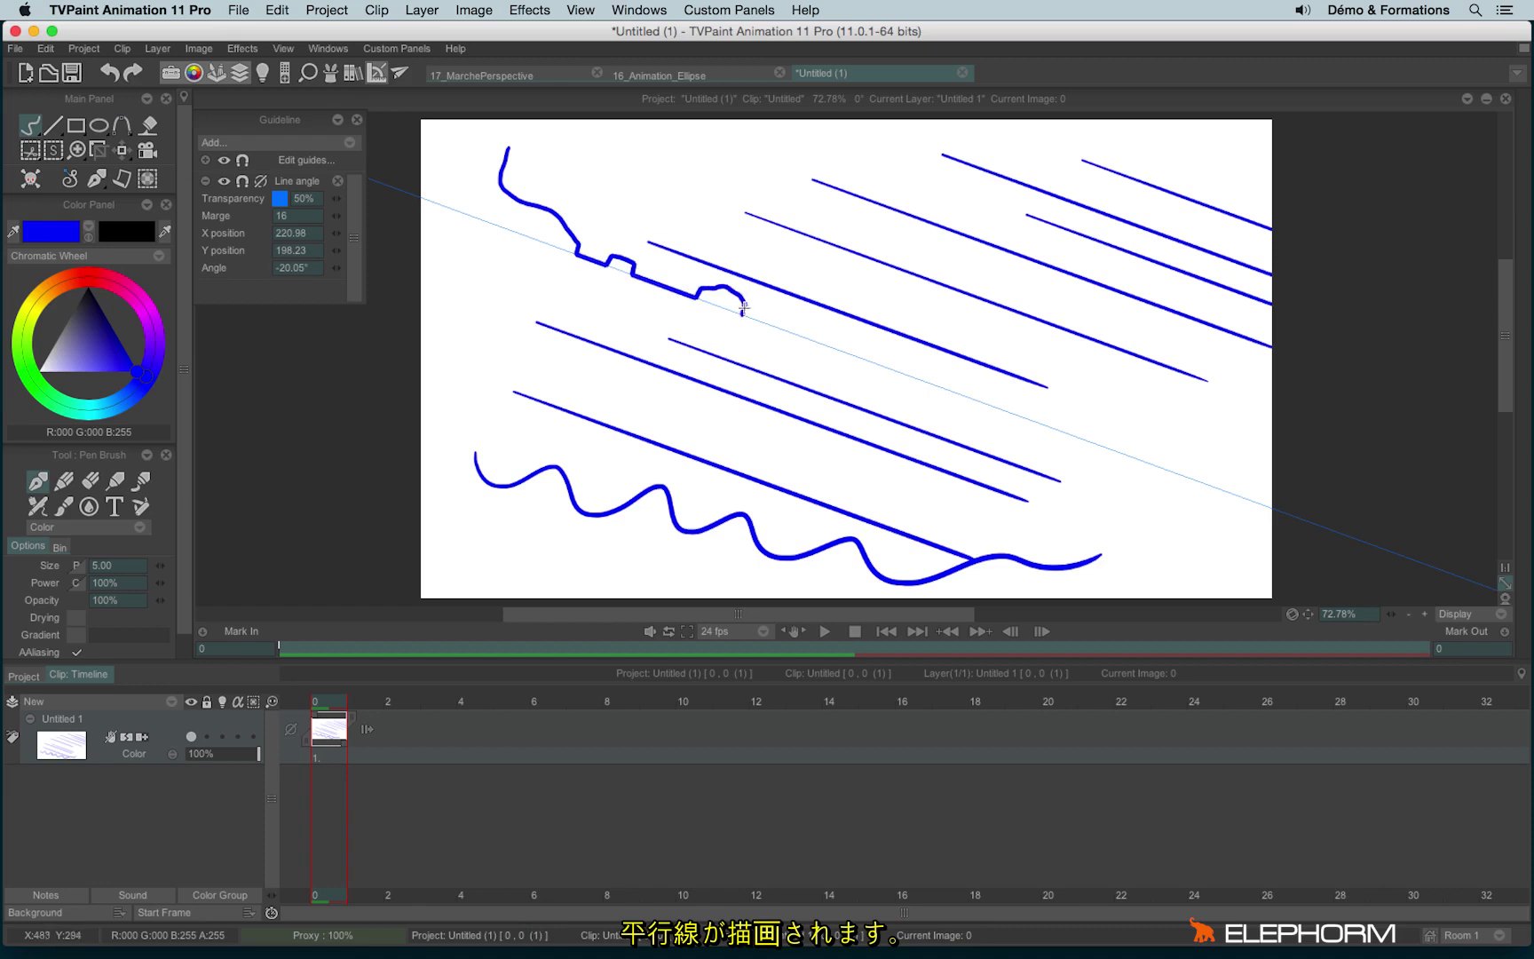
mouse_move(840, 345)
left_mouse_down()
mouse_move(951, 380)
mouse_move(979, 401)
left_mouse_up()
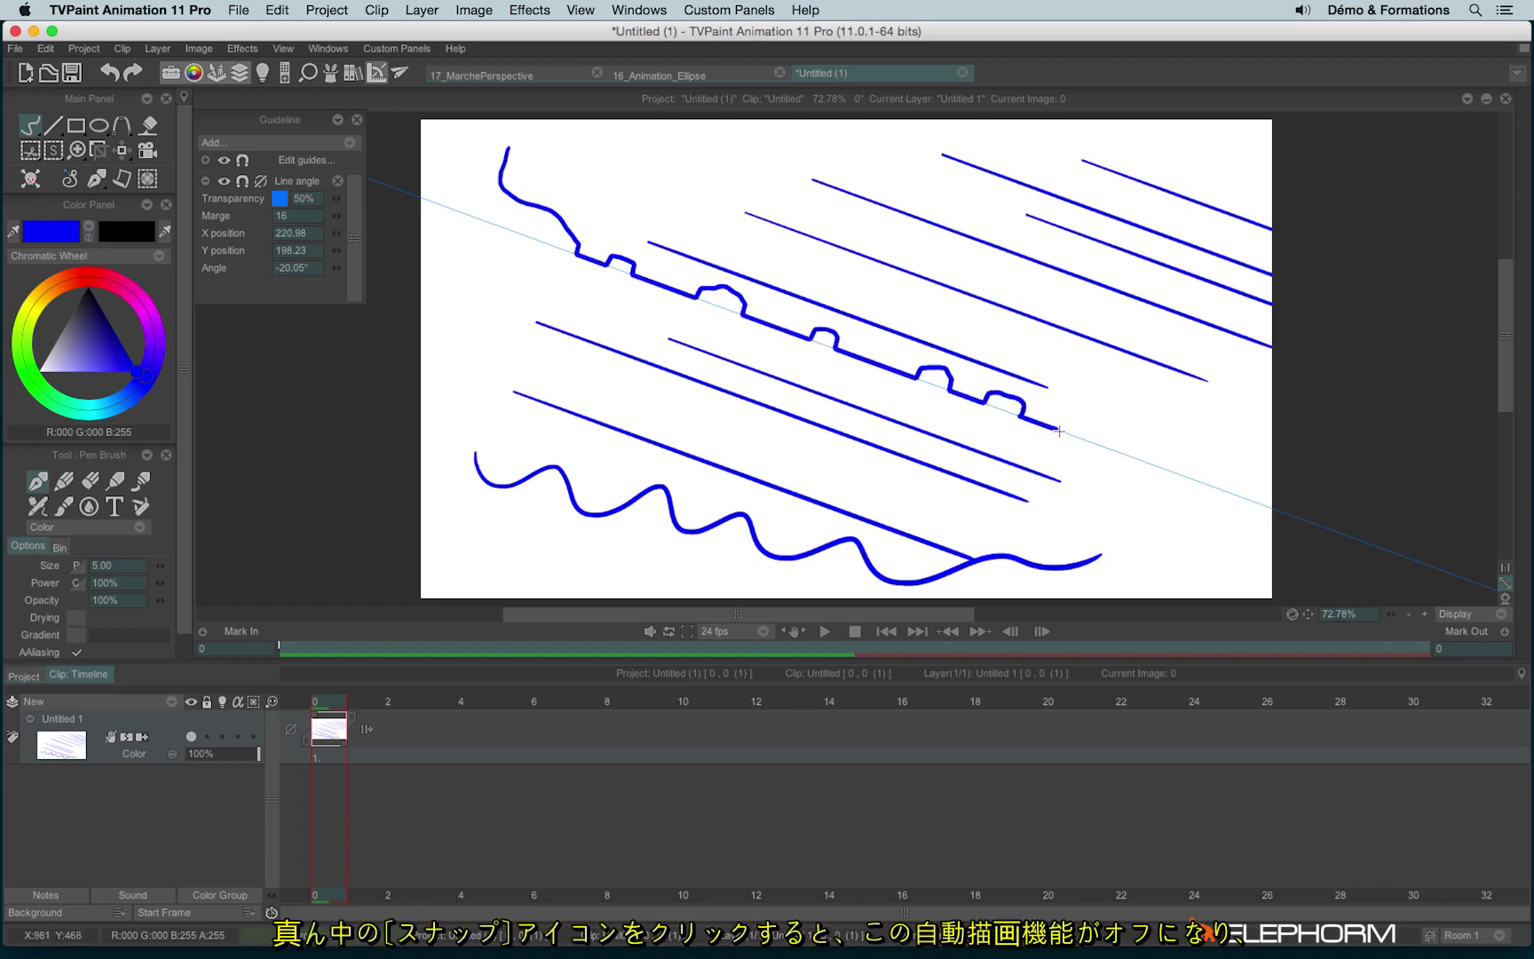
left_click_drag(1060, 431, 1076, 410)
mouse_move(519, 170)
left_mouse_down()
mouse_move(756, 344)
mouse_move(1042, 354)
mouse_move(1279, 508)
mouse_move(952, 310)
mouse_move(944, 430)
mouse_move(654, 204)
mouse_move(886, 430)
mouse_move(815, 431)
left_mouse_up()
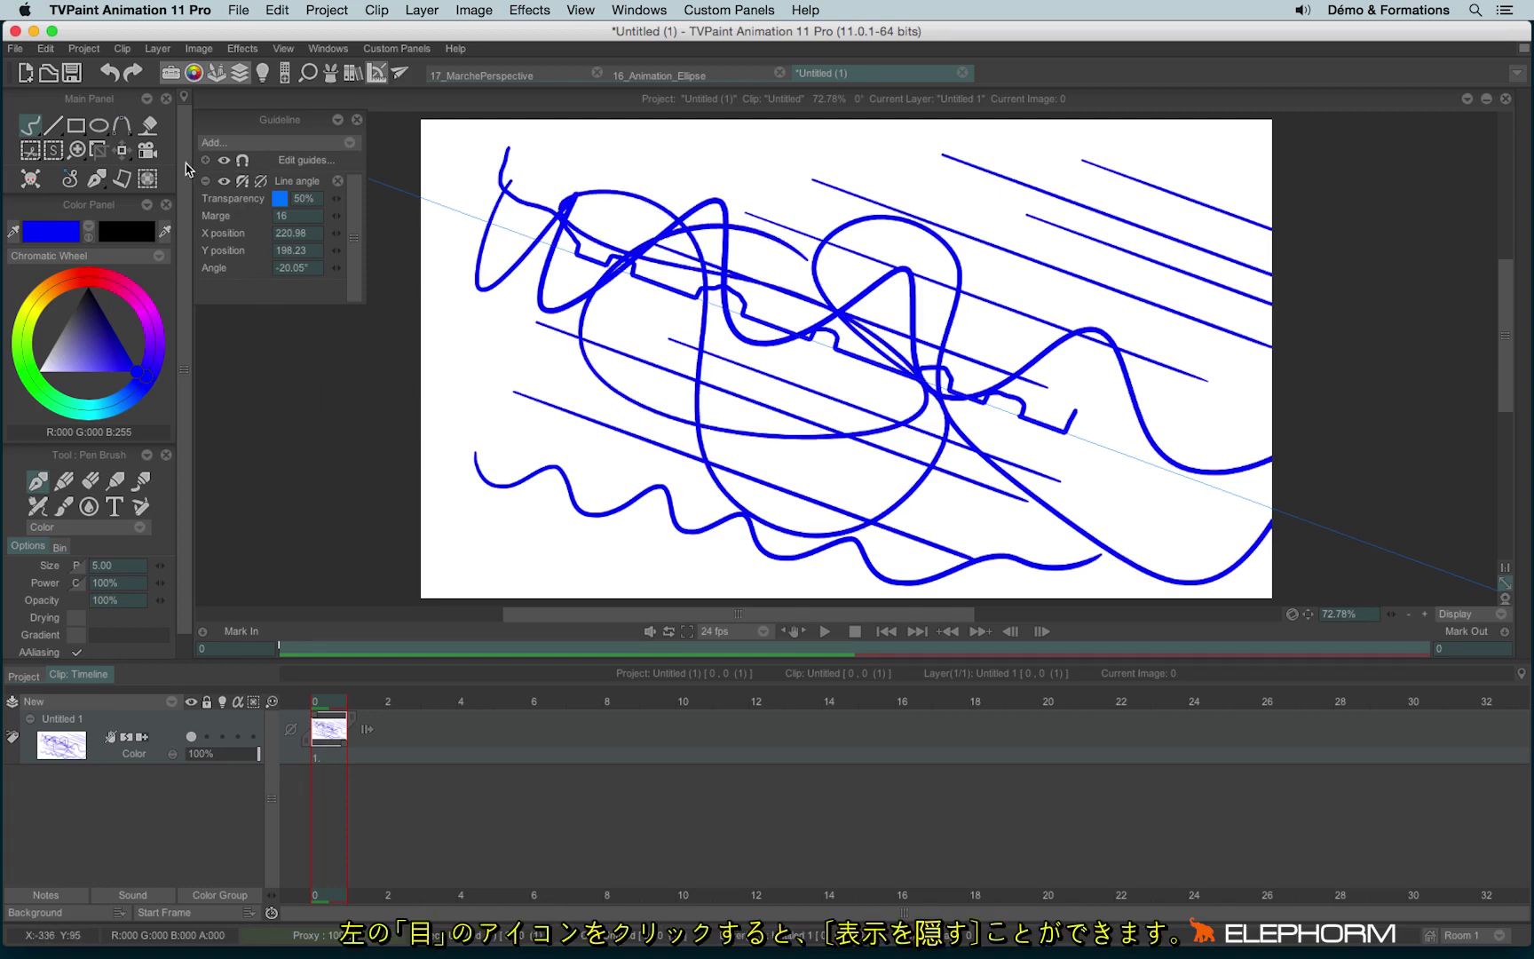
Step: Toggle the guide's visibility, then make it fully opaque and green
left_click(225, 182)
left_click(225, 182)
left_click(225, 182)
left_click(224, 182)
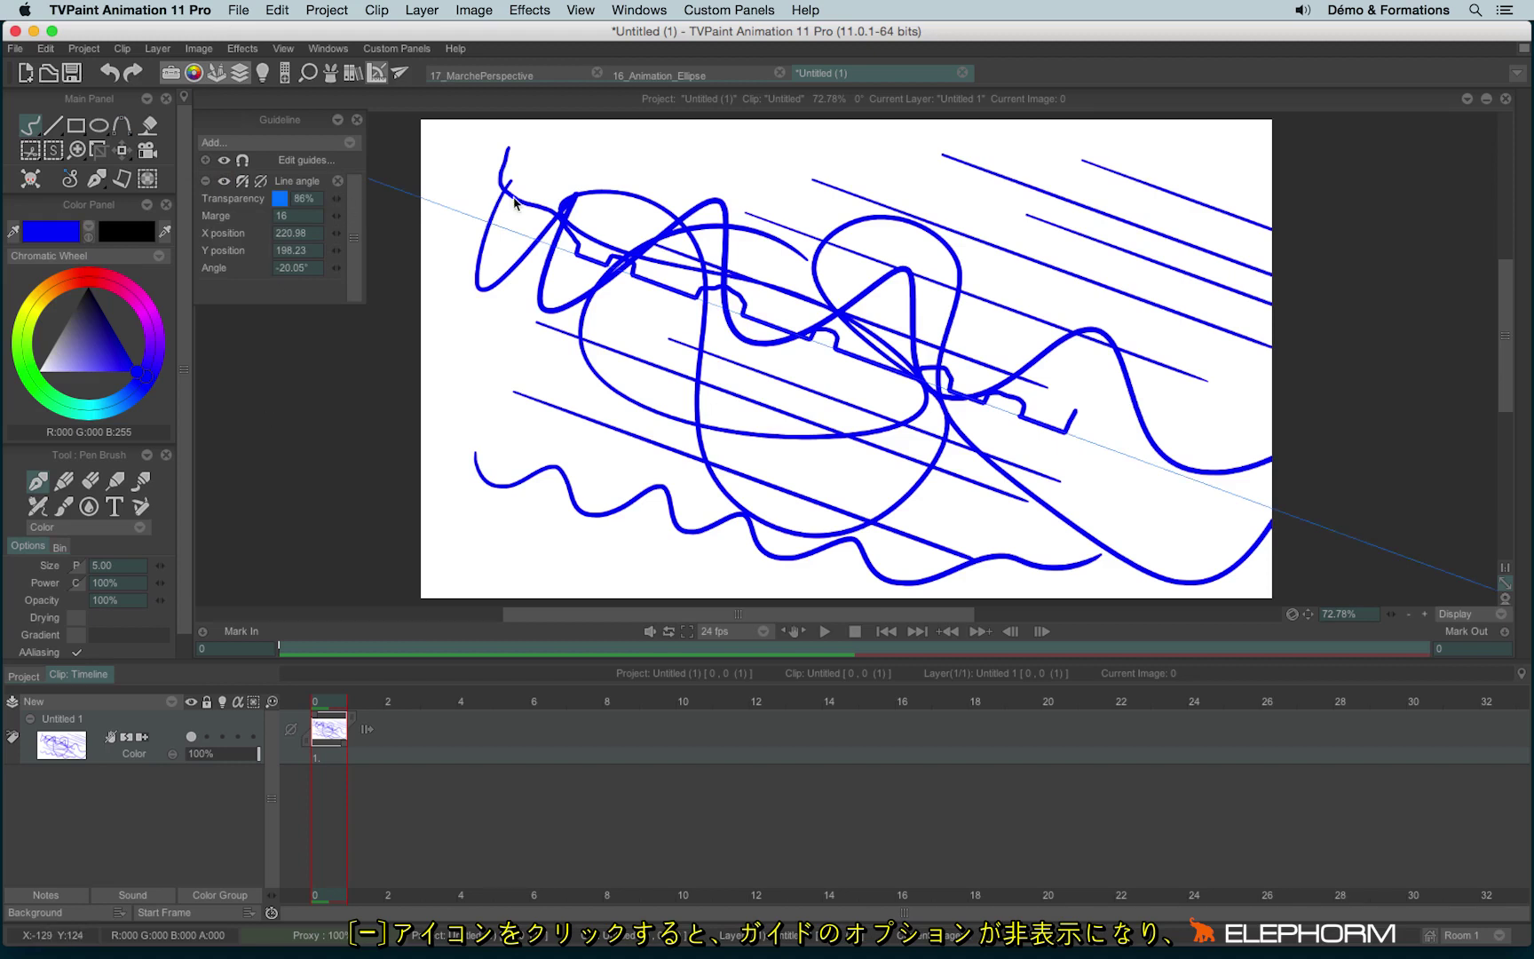
left_click_drag(338, 199, 255, 221)
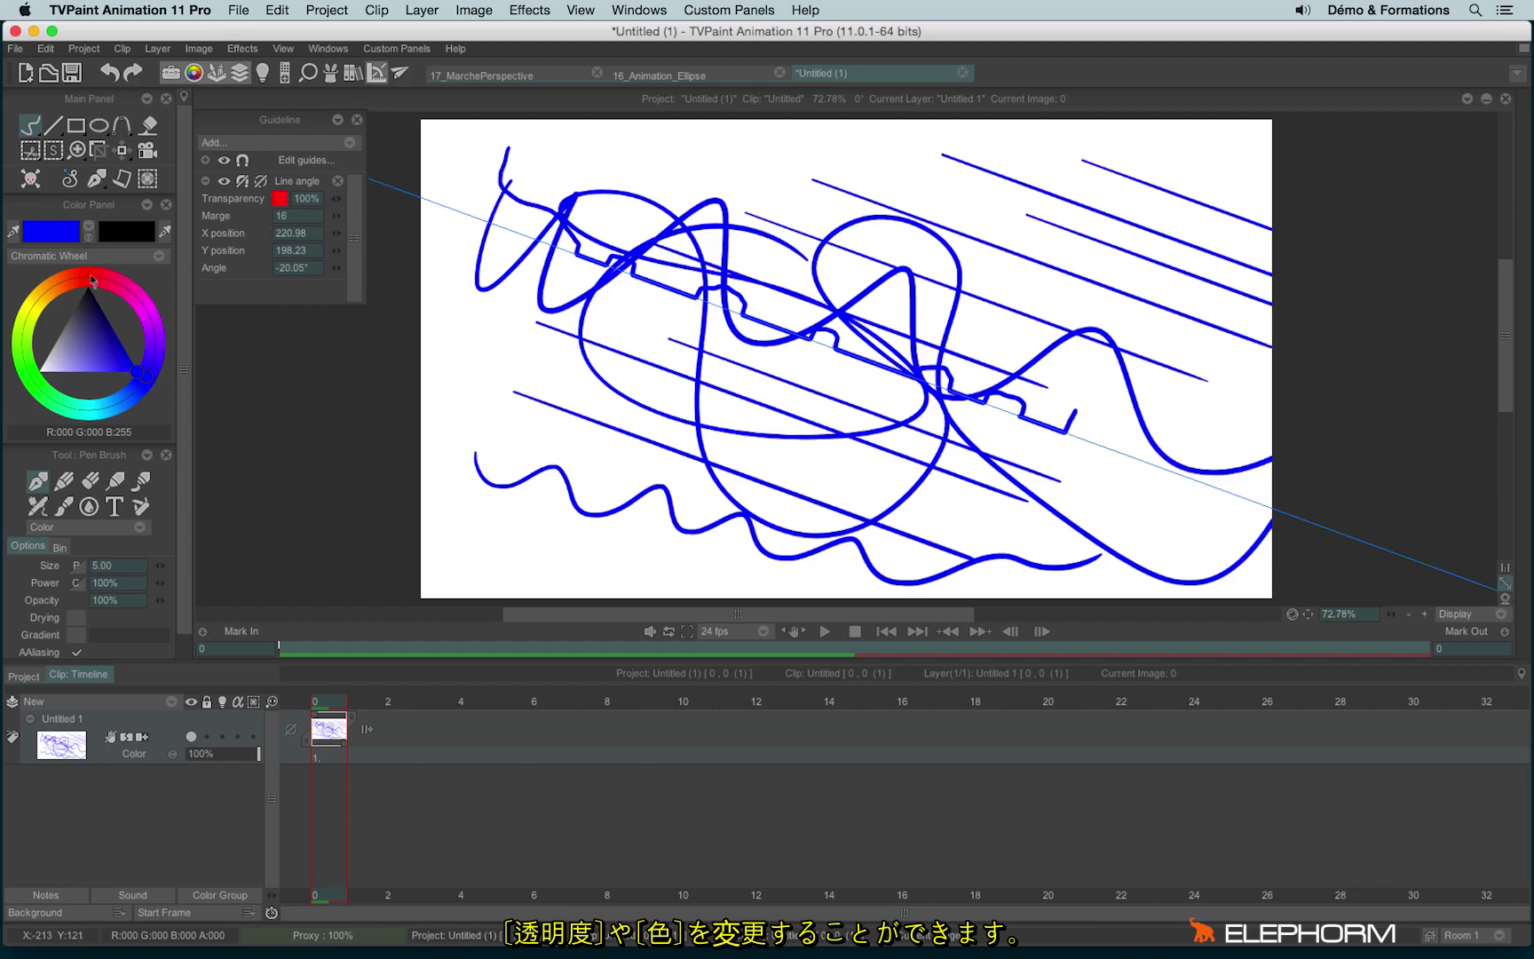
left_click_drag(93, 279, 20, 374)
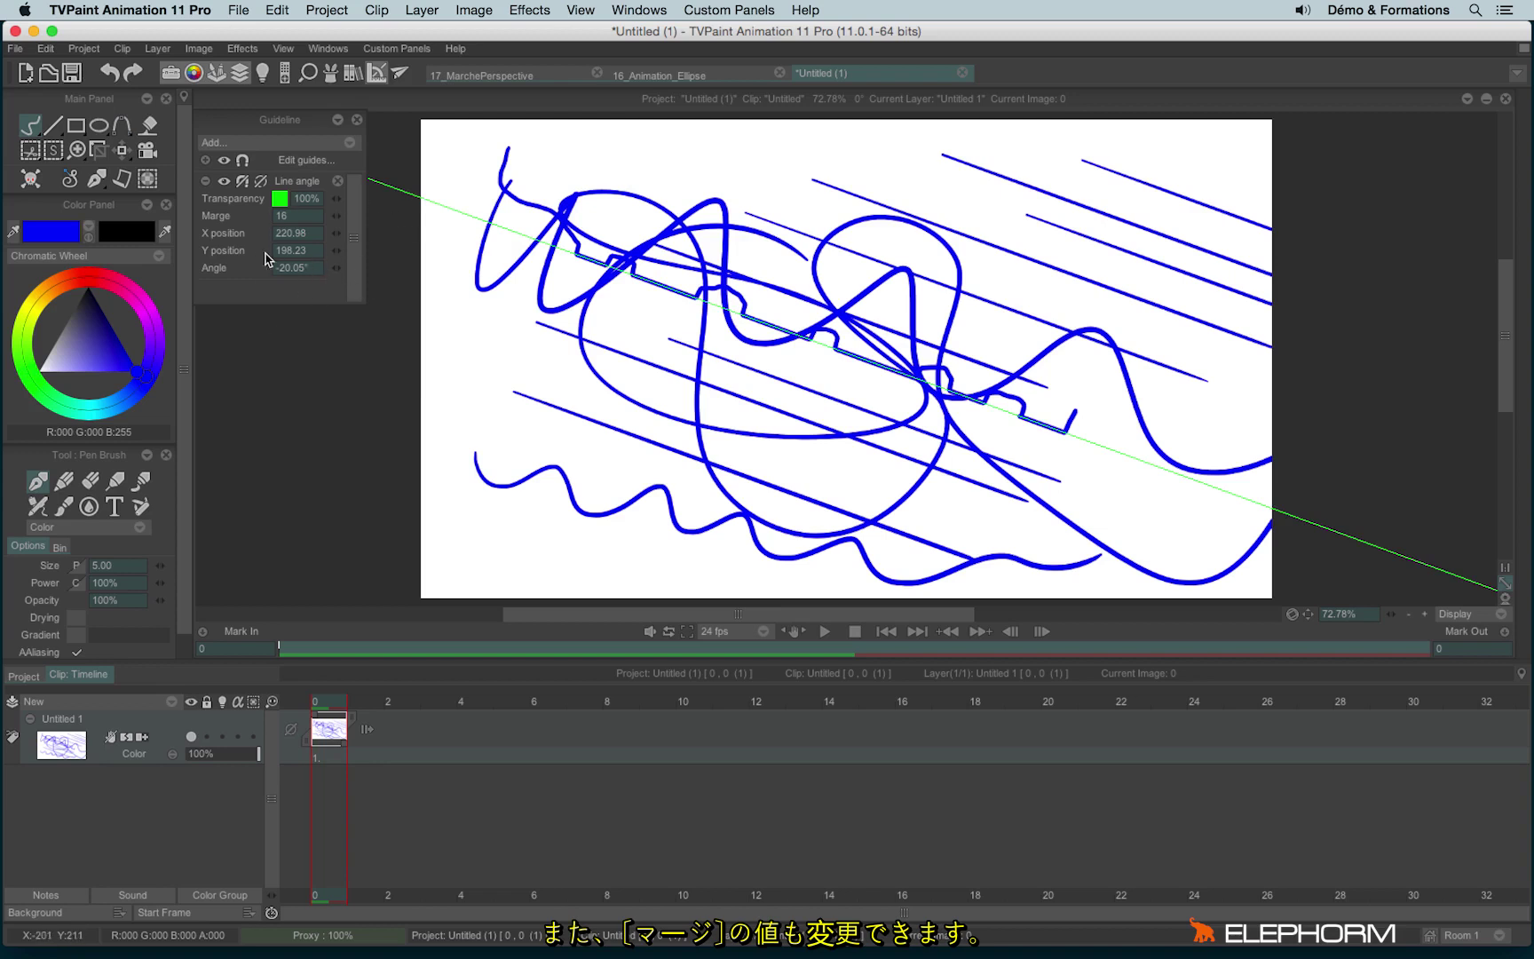
Step: Clear the canvas, adjust the guide's margin to 40, and draw a stroke snapping along it
key("BackSpace")
left_click_drag(329, 220, 375, 220)
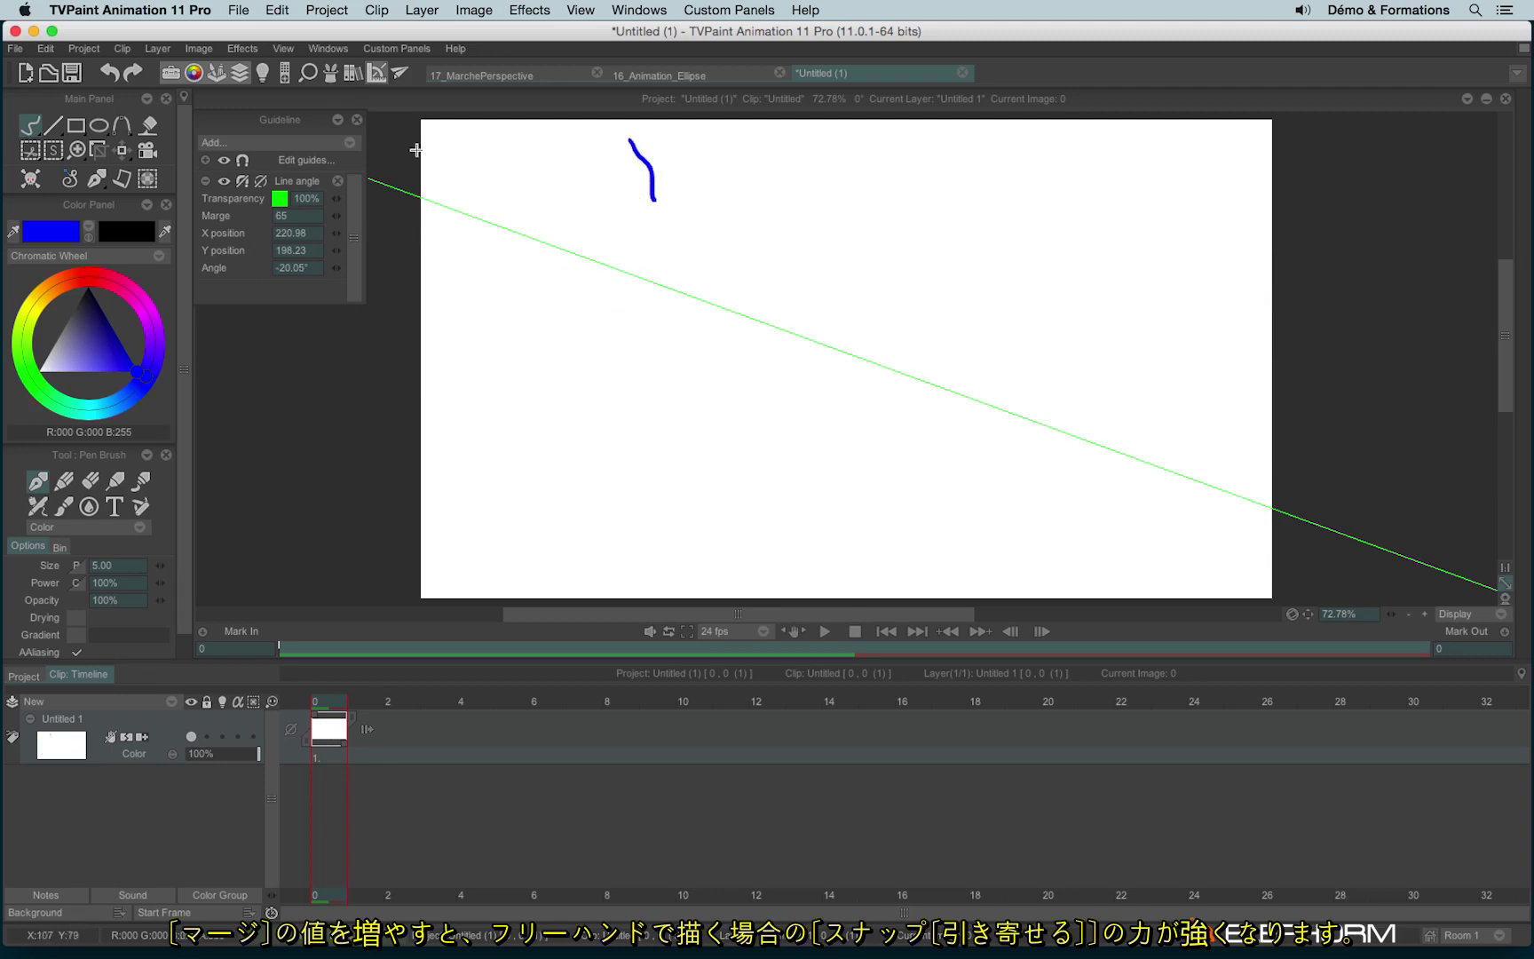
key("BackSpace")
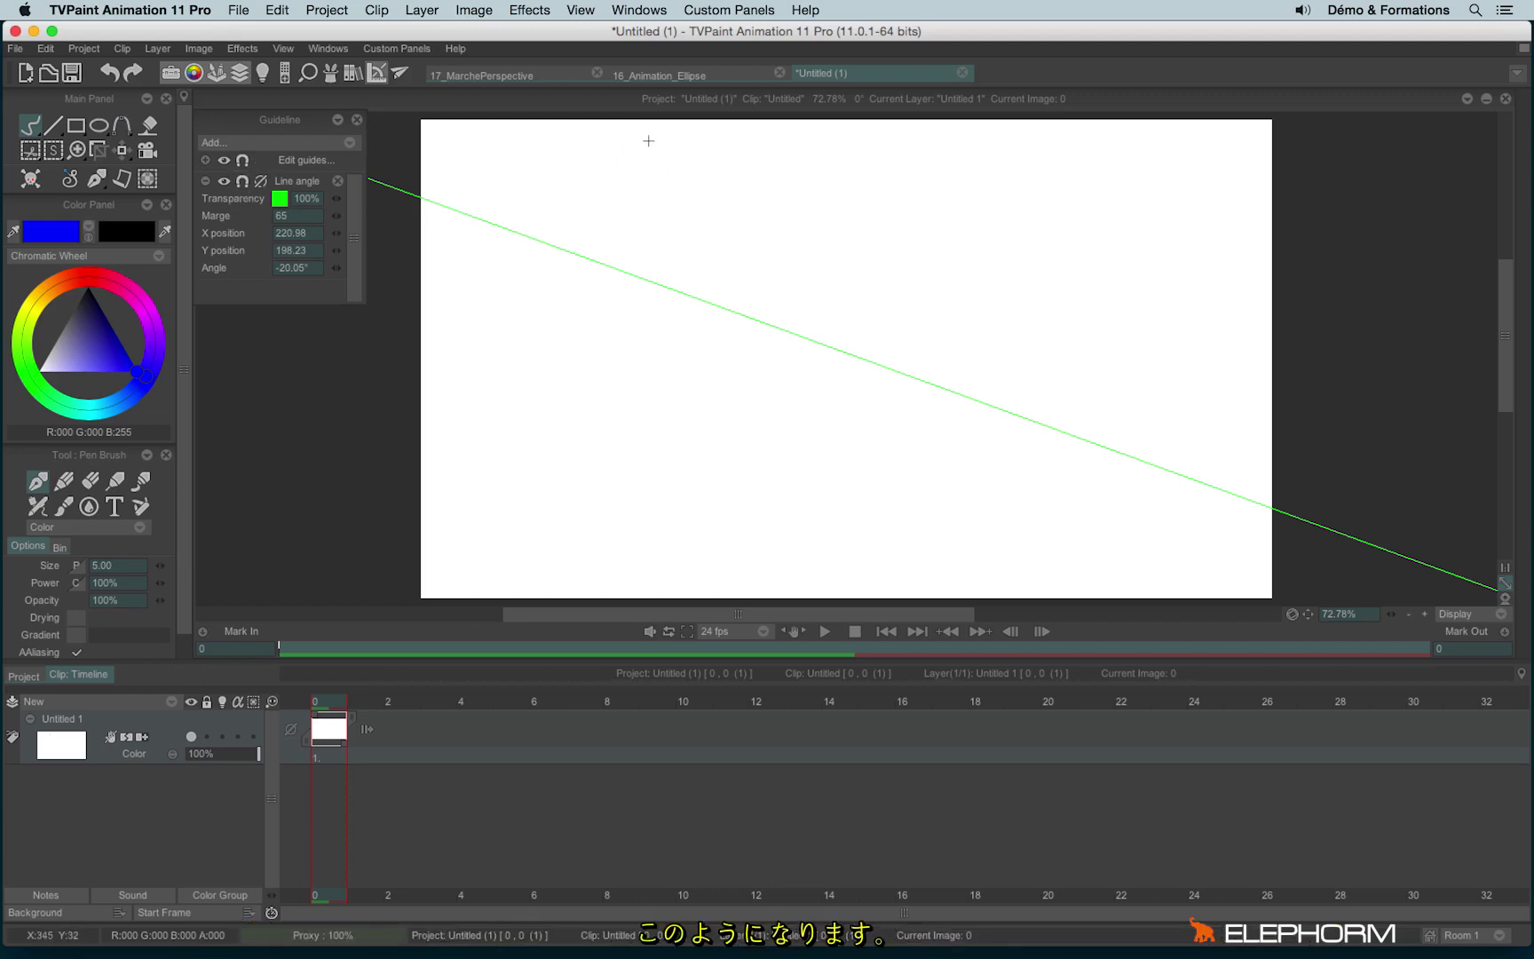
mouse_move(648, 139)
left_mouse_down()
mouse_move(672, 202)
mouse_move(805, 313)
mouse_move(914, 356)
mouse_move(1047, 375)
left_mouse_up()
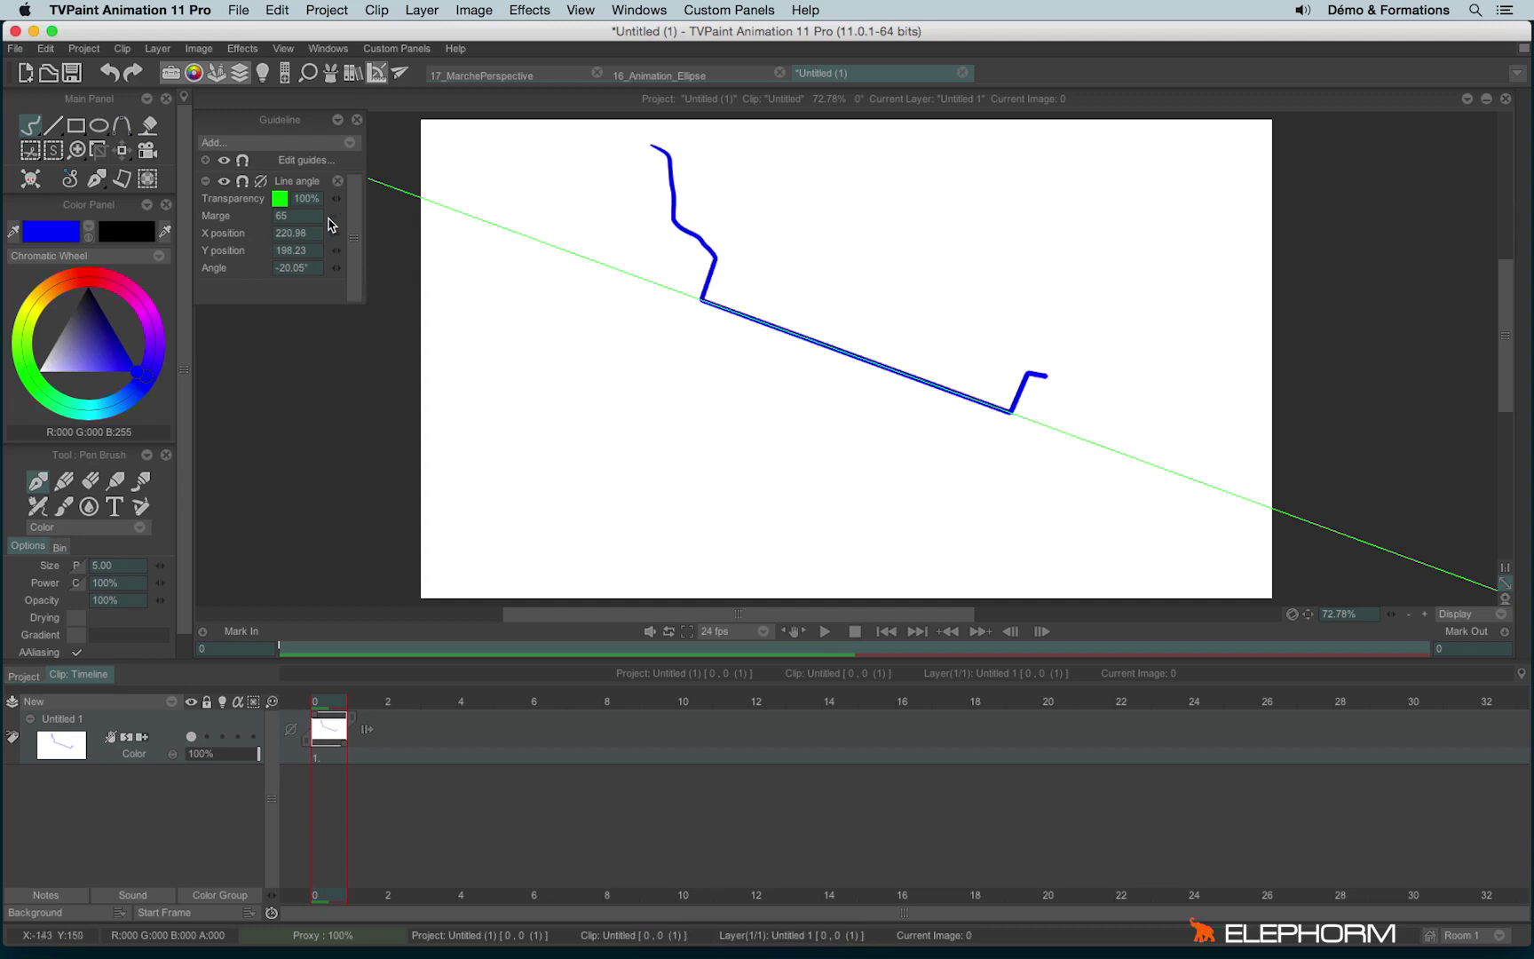
mouse_move(333, 223)
left_mouse_down()
mouse_move(299, 219)
mouse_move(421, 274)
mouse_move(370, 275)
mouse_move(395, 274)
mouse_move(370, 295)
mouse_move(307, 209)
left_mouse_up()
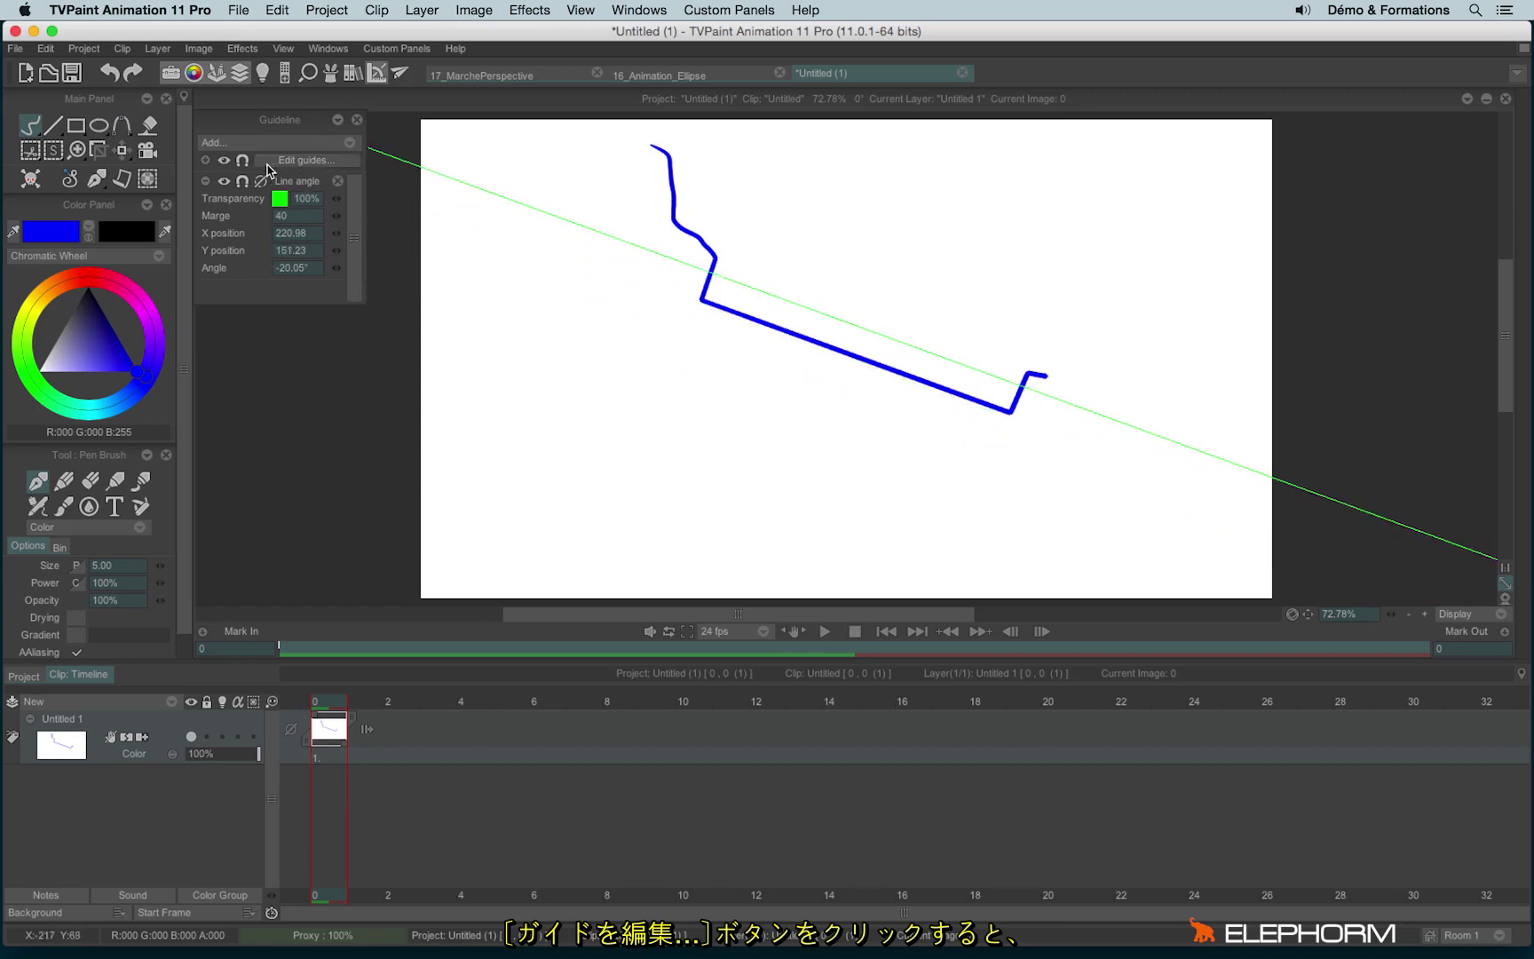
Step: Move the guide to X 159.11, Y 405.19 and level it to 0°
left_click(284, 164)
left_click_drag(563, 222, 524, 386)
left_click_drag(841, 509, 850, 387)
left_click(293, 163)
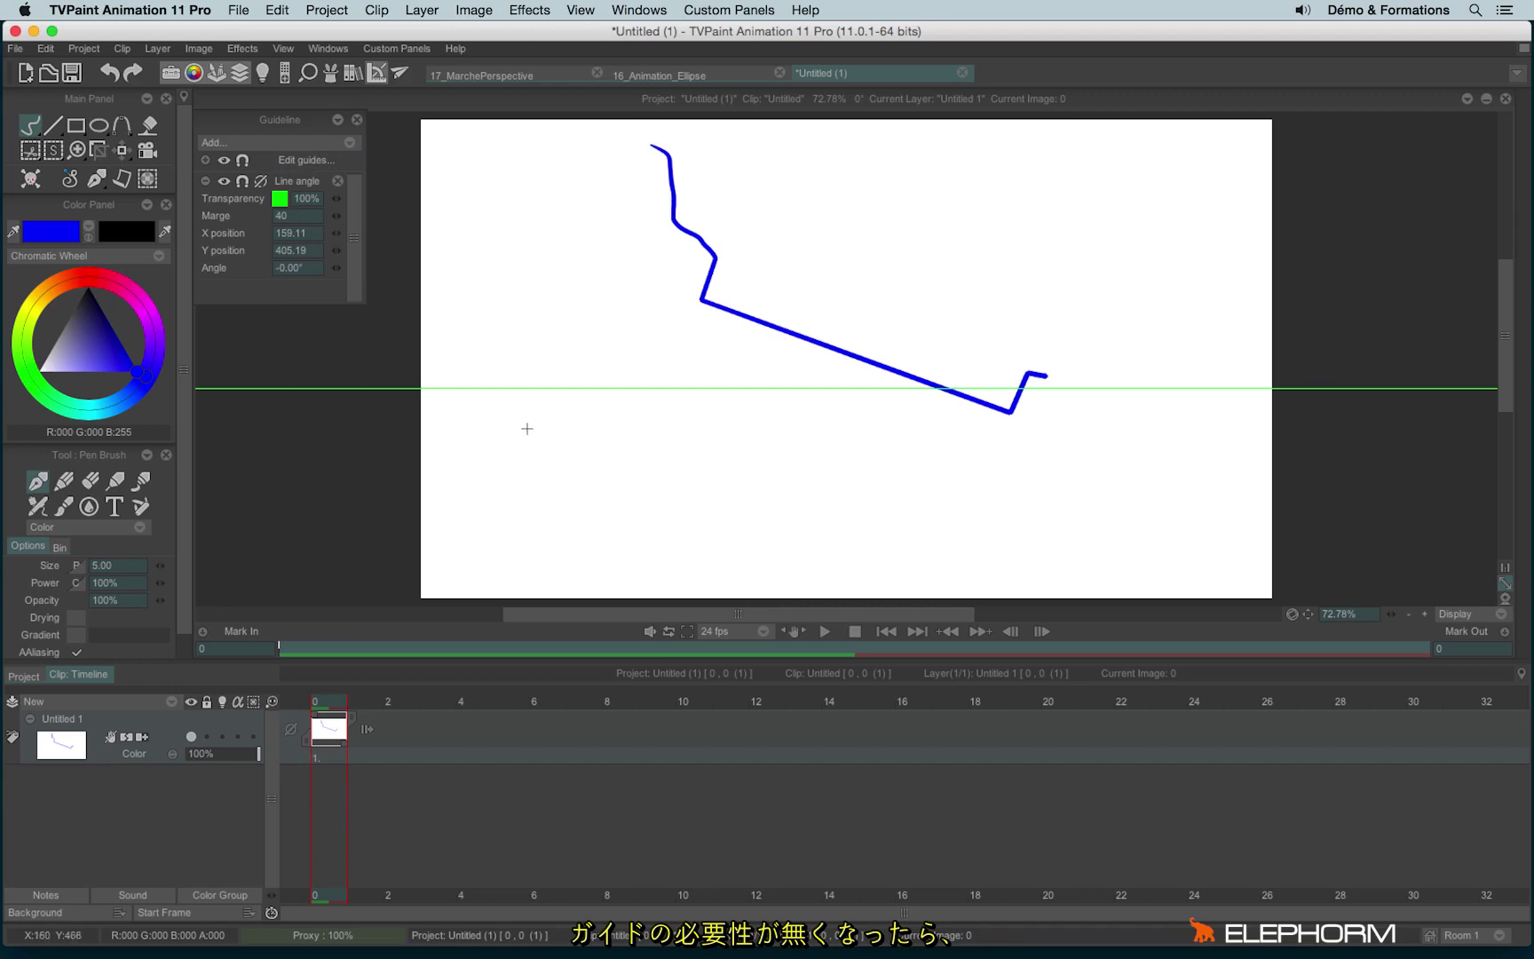
Step: Clear the canvas and replace the Line angle guide with a Circle guide of radius 198.98
key("BackSpace")
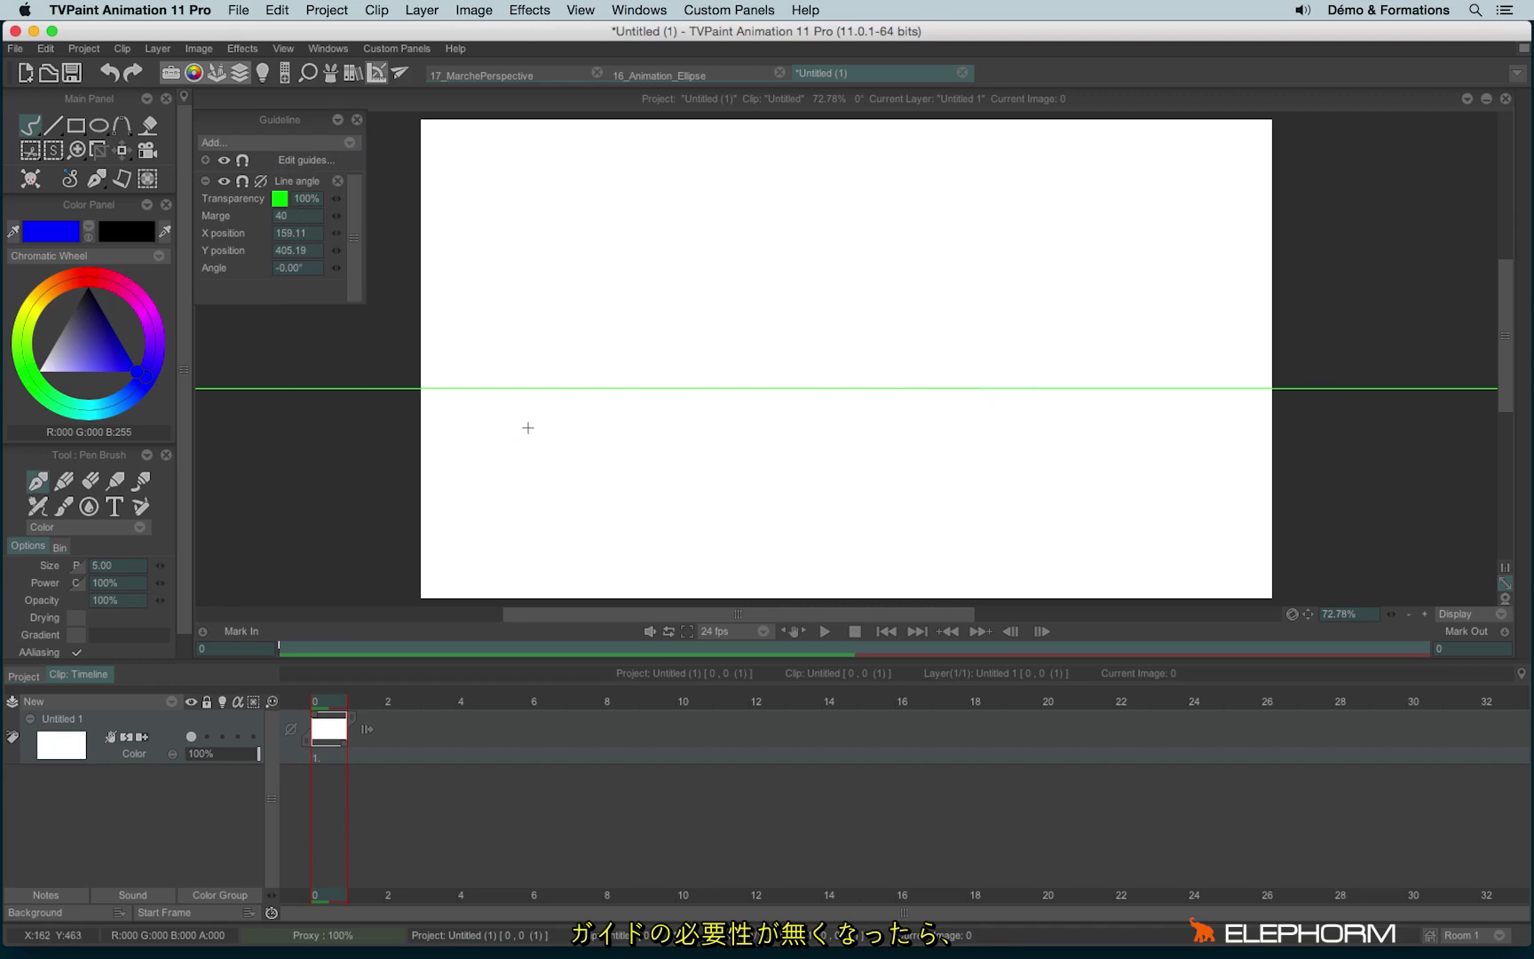
left_click(338, 181)
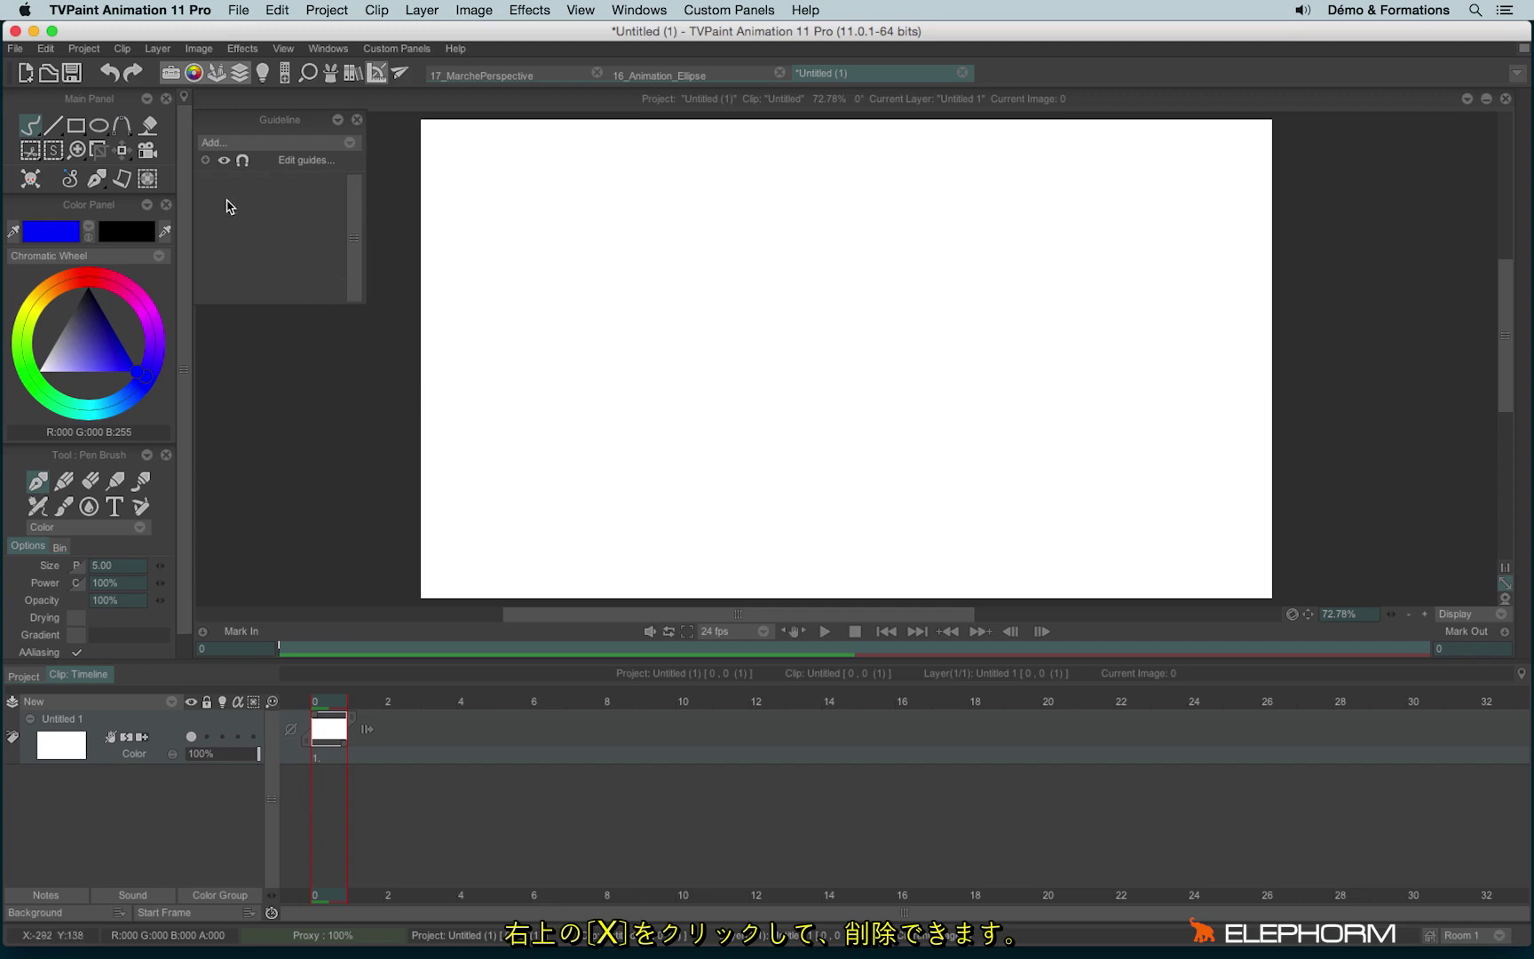
left_click(222, 146)
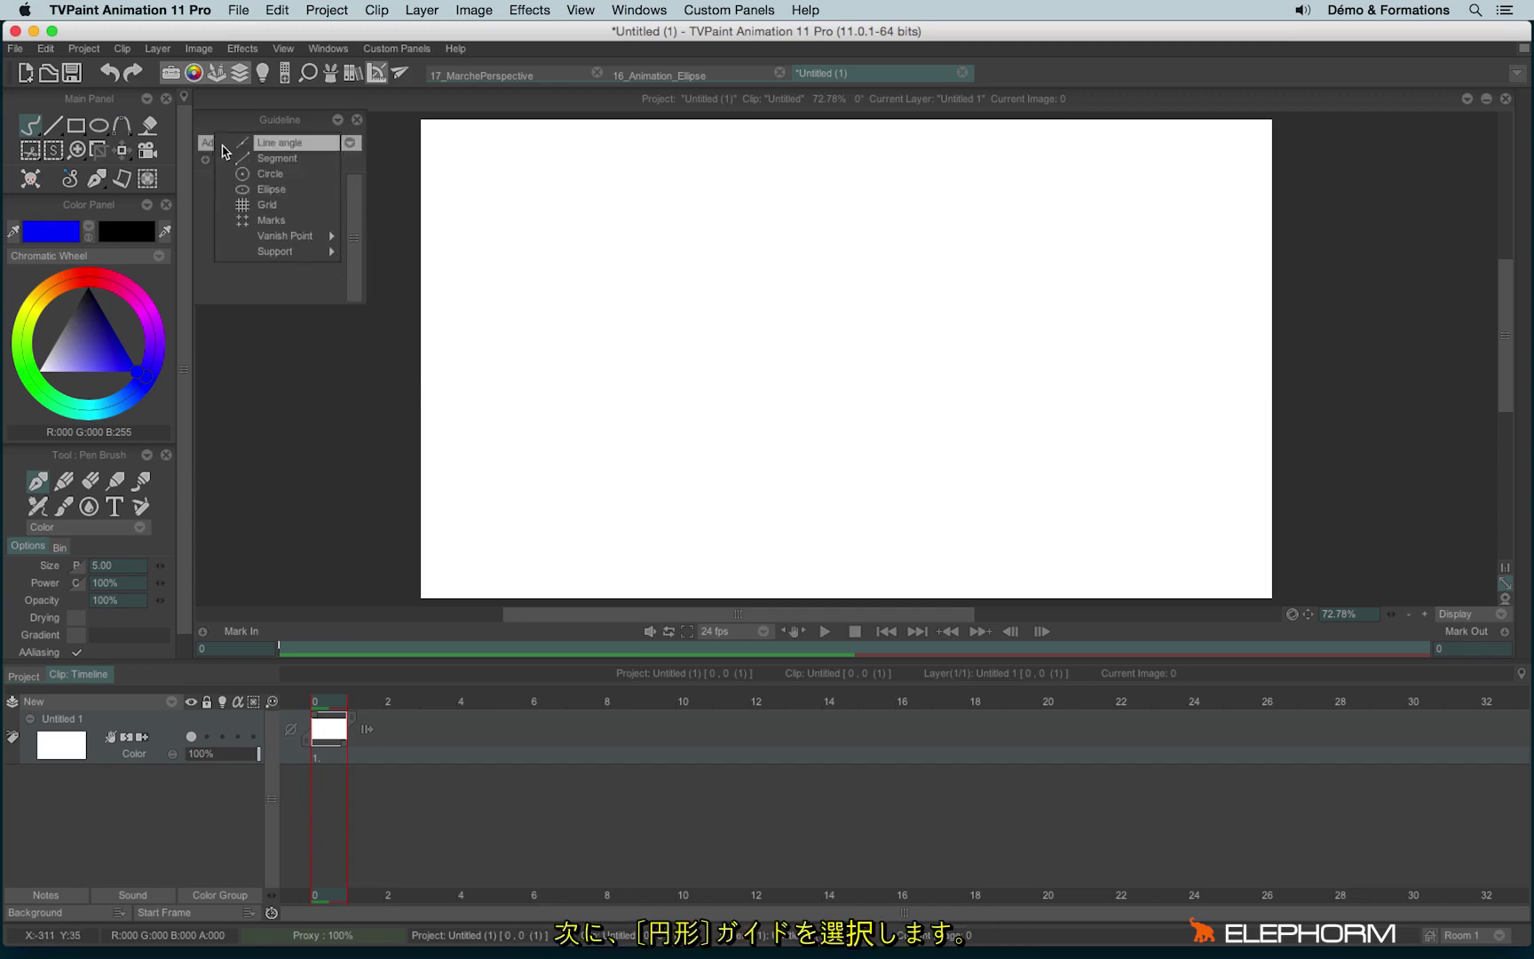
left_click(308, 185)
left_click_drag(666, 312, 767, 397)
Step: Draw seven concentric blue arcs and circles following the circle guide
mouse_move(795, 209)
left_mouse_down()
mouse_move(841, 374)
mouse_move(687, 461)
left_mouse_up()
left_click_drag(653, 210, 593, 385)
mouse_move(707, 256)
left_mouse_down()
mouse_move(723, 353)
mouse_move(651, 379)
left_mouse_up()
left_click_drag(674, 279, 684, 338)
mouse_move(615, 164)
left_mouse_down()
mouse_move(542, 213)
mouse_move(613, 460)
left_mouse_up()
mouse_move(459, 353)
left_mouse_down()
mouse_move(644, 549)
mouse_move(700, 540)
left_mouse_up()
mouse_move(775, 163)
left_mouse_down()
mouse_move(860, 212)
mouse_move(804, 480)
left_mouse_up()
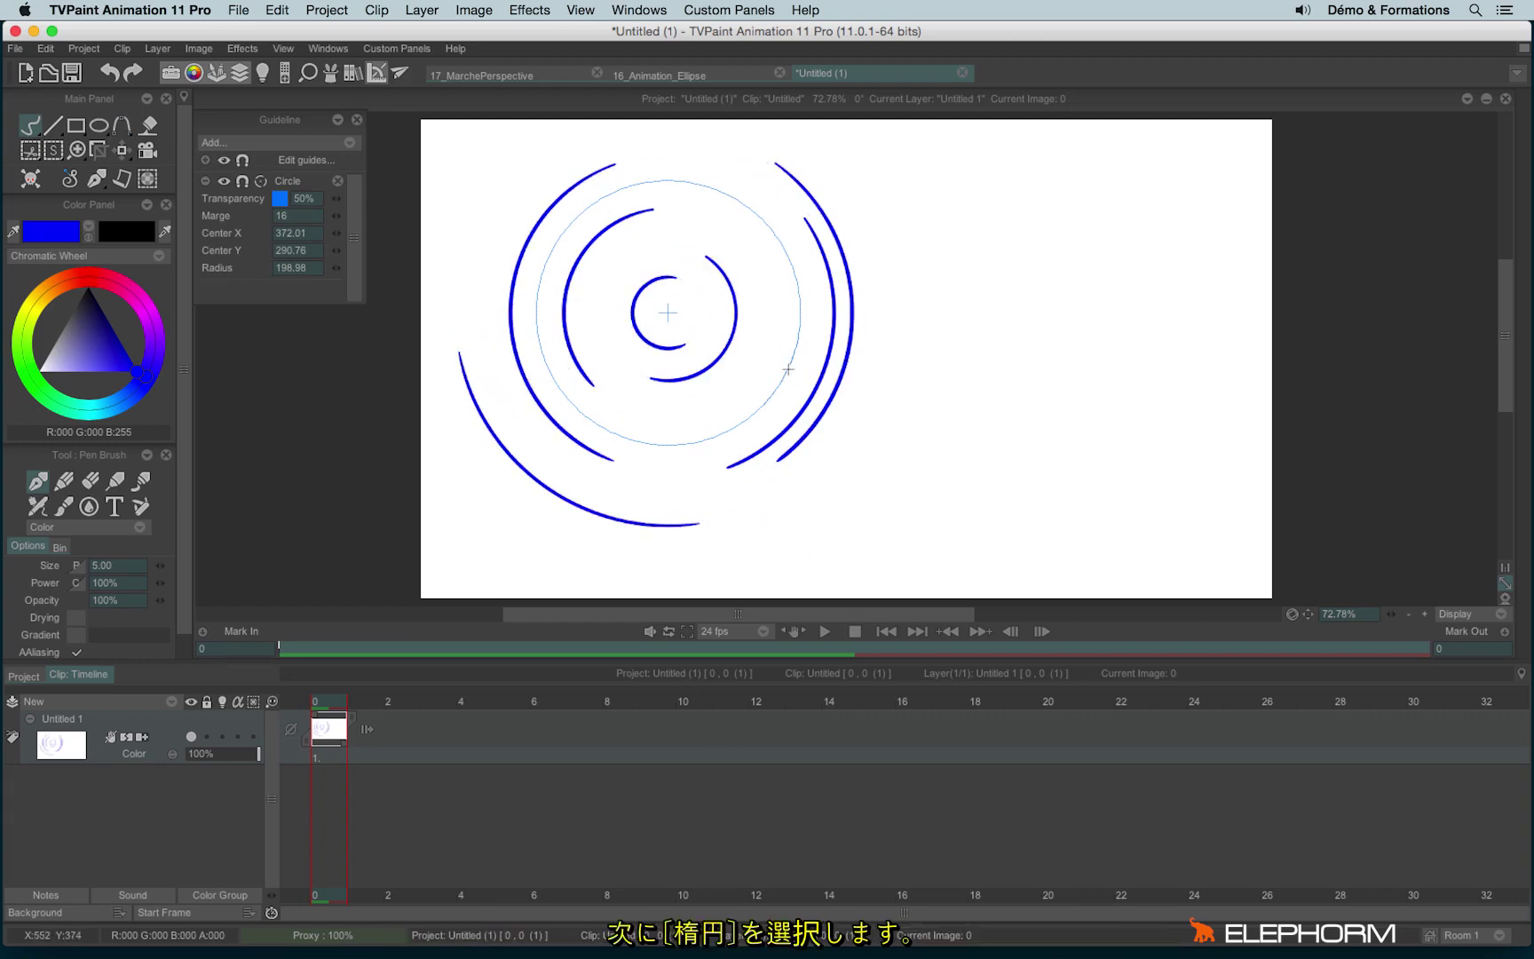
Step: Clear the arcs and replace the circle with an Ellipse guide of radii 243.11 by 82.62
key("BackSpace")
left_click(337, 181)
left_click(350, 142)
left_click(391, 190)
mouse_move(715, 338)
left_mouse_down()
mouse_move(857, 391)
mouse_move(750, 340)
mouse_move(648, 340)
mouse_move(668, 371)
left_mouse_up()
Step: Draw four trial arcs around the ellipse guide, then clear them from the canvas
left_click_drag(775, 309, 757, 368)
left_click_drag(837, 273, 785, 410)
mouse_move(692, 251)
left_mouse_down()
mouse_move(559, 410)
mouse_move(790, 460)
left_mouse_up()
left_click_drag(688, 205, 983, 246)
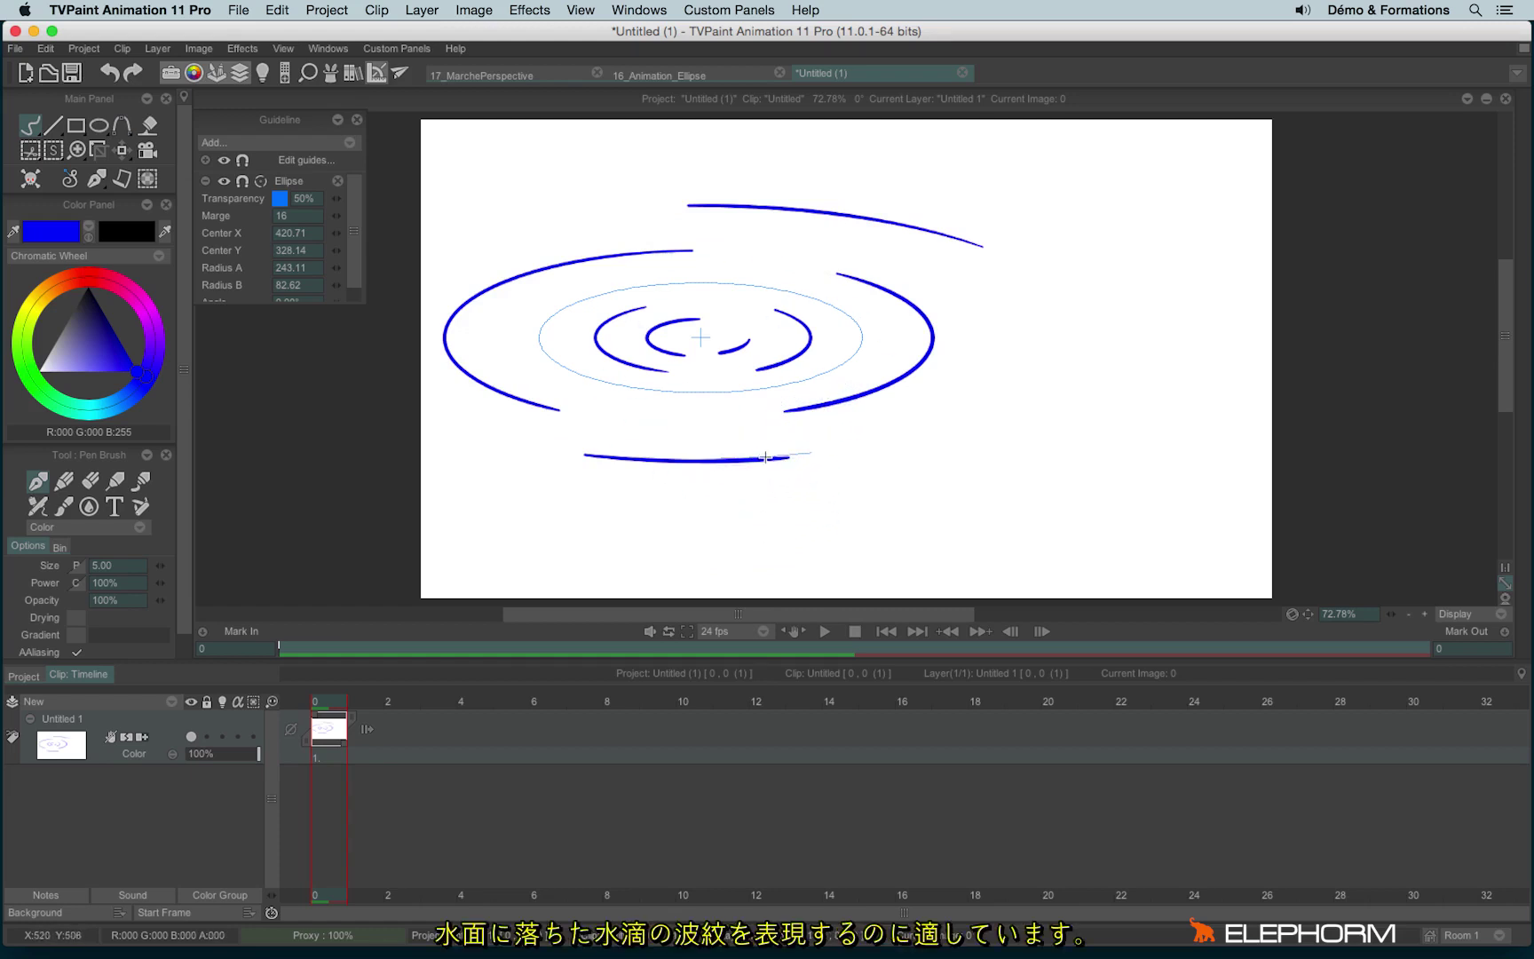
key("BackSpace")
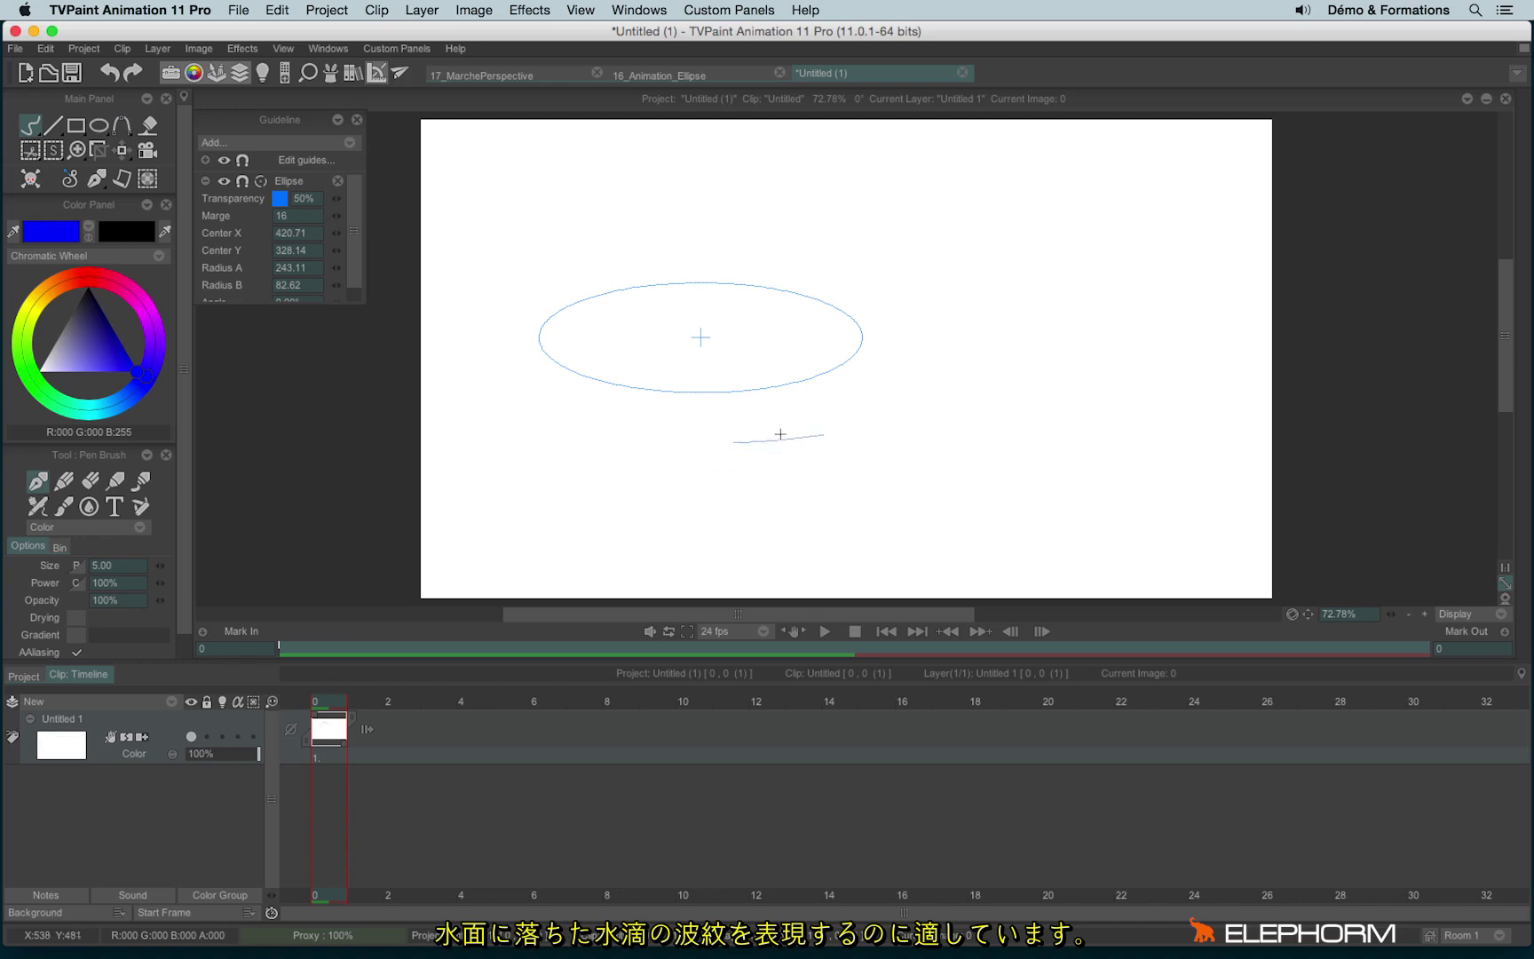
left_click(659, 75)
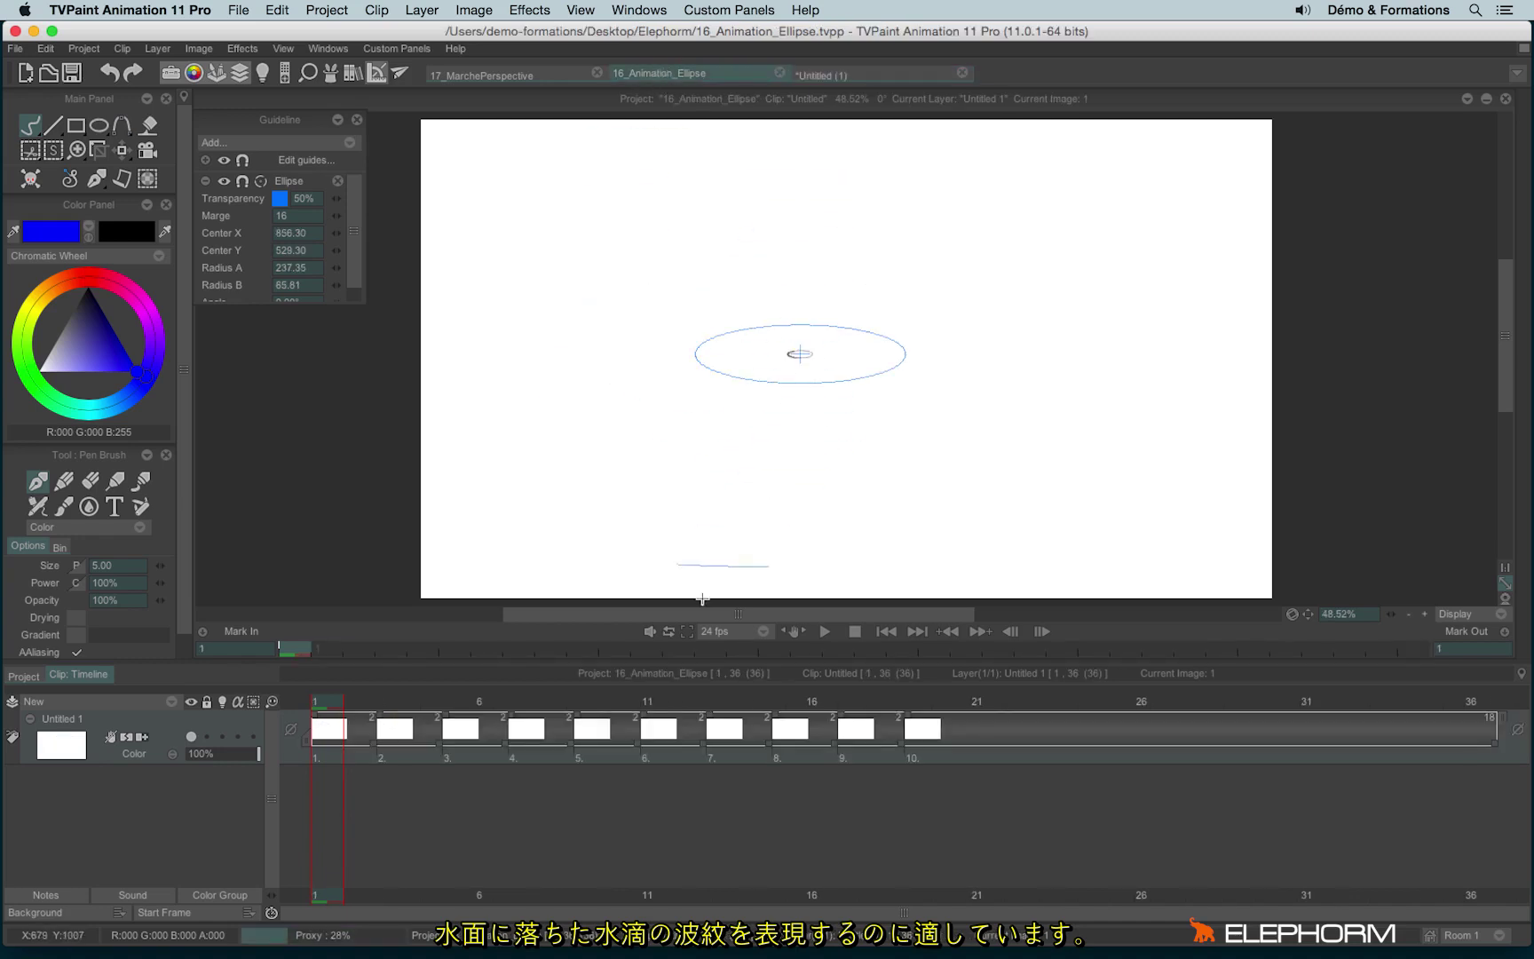
left_click(824, 631)
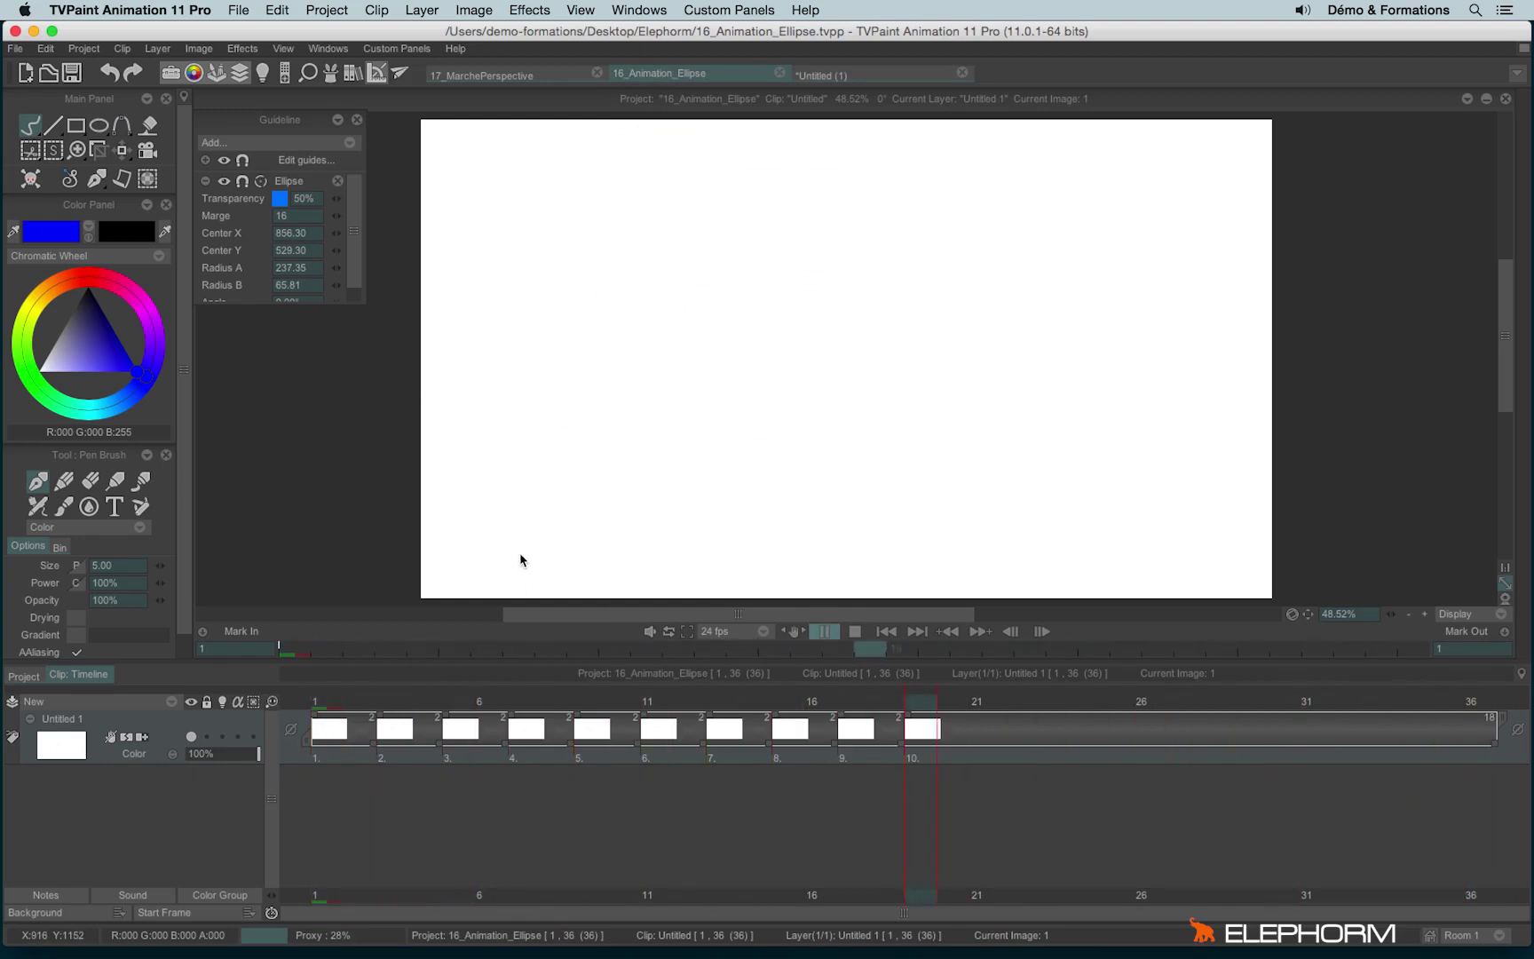
left_click(853, 634)
left_click_drag(384, 704, 943, 703)
left_click_drag(547, 431, 636, 448)
left_click(841, 74)
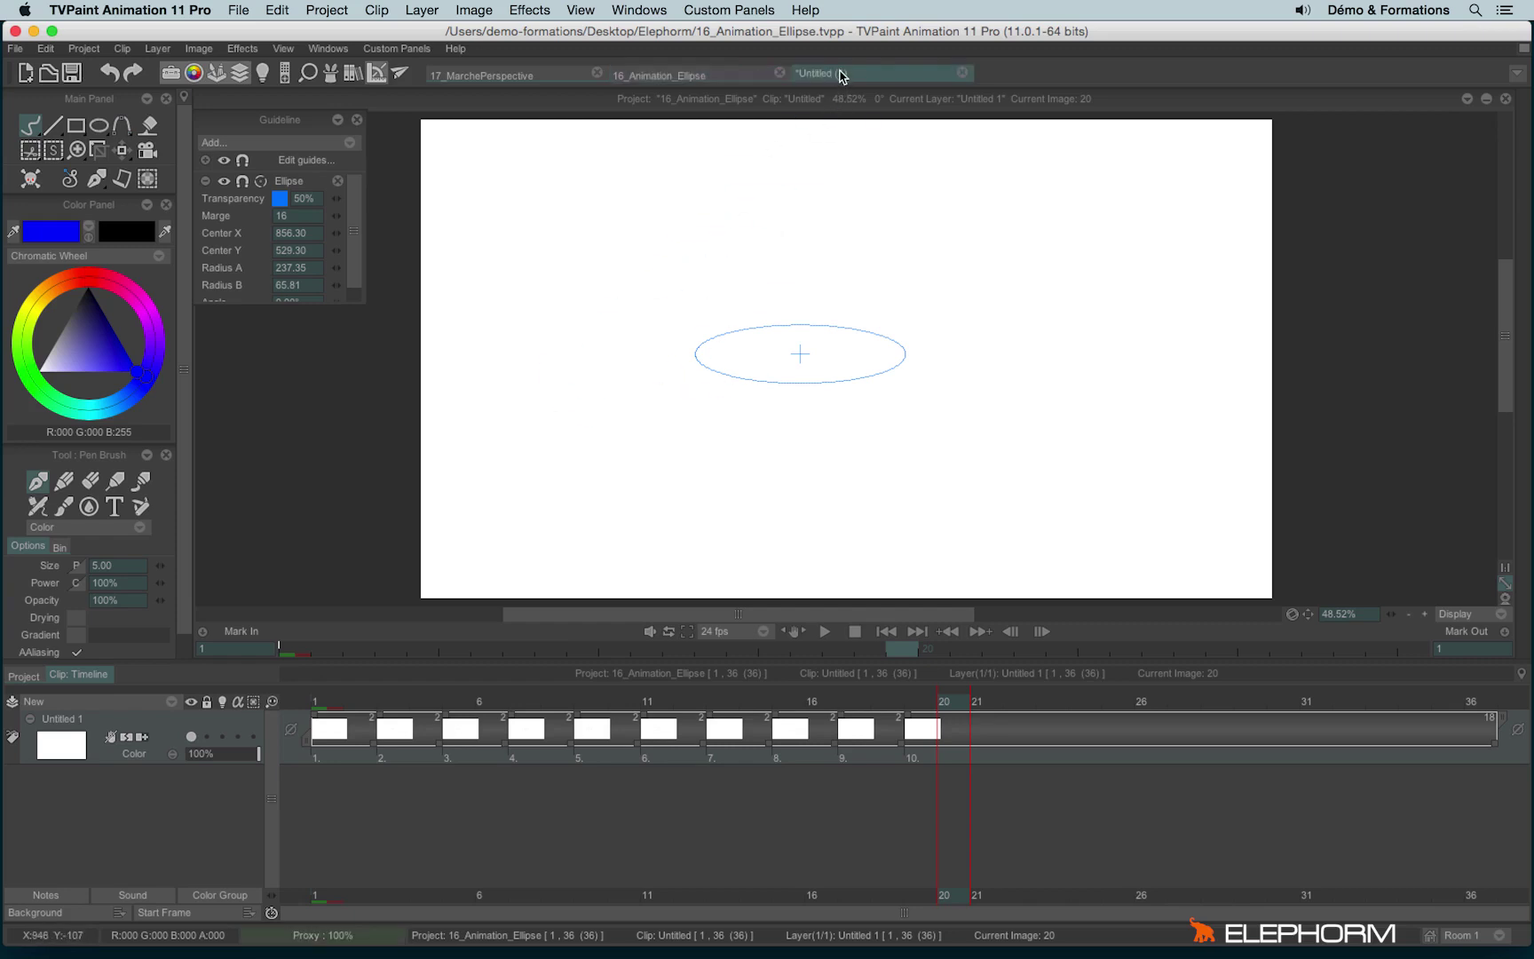
Step: Replace the ellipse with a Grid guide and draw blue squares along its cells
left_click(337, 180)
left_click(273, 144)
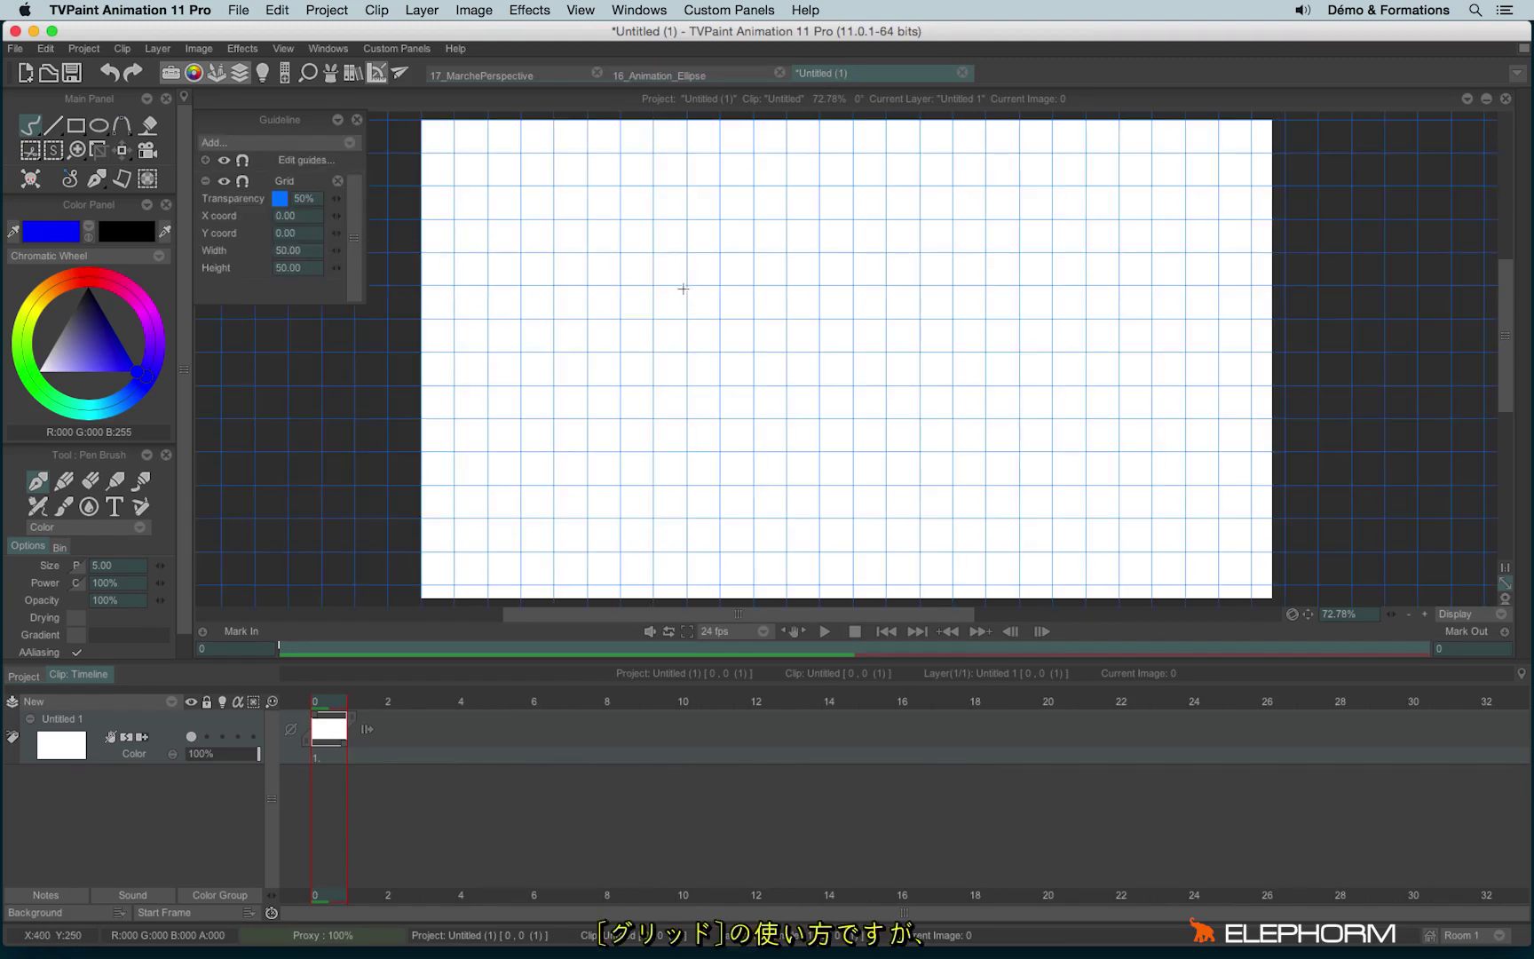
mouse_move(686, 285)
left_mouse_down()
mouse_move(716, 320)
mouse_move(740, 282)
left_mouse_up()
mouse_move(863, 294)
left_mouse_down()
mouse_move(804, 293)
mouse_move(921, 324)
left_mouse_up()
mouse_move(686, 354)
left_mouse_down()
mouse_move(722, 387)
mouse_move(692, 355)
mouse_move(777, 387)
mouse_move(753, 352)
left_mouse_up()
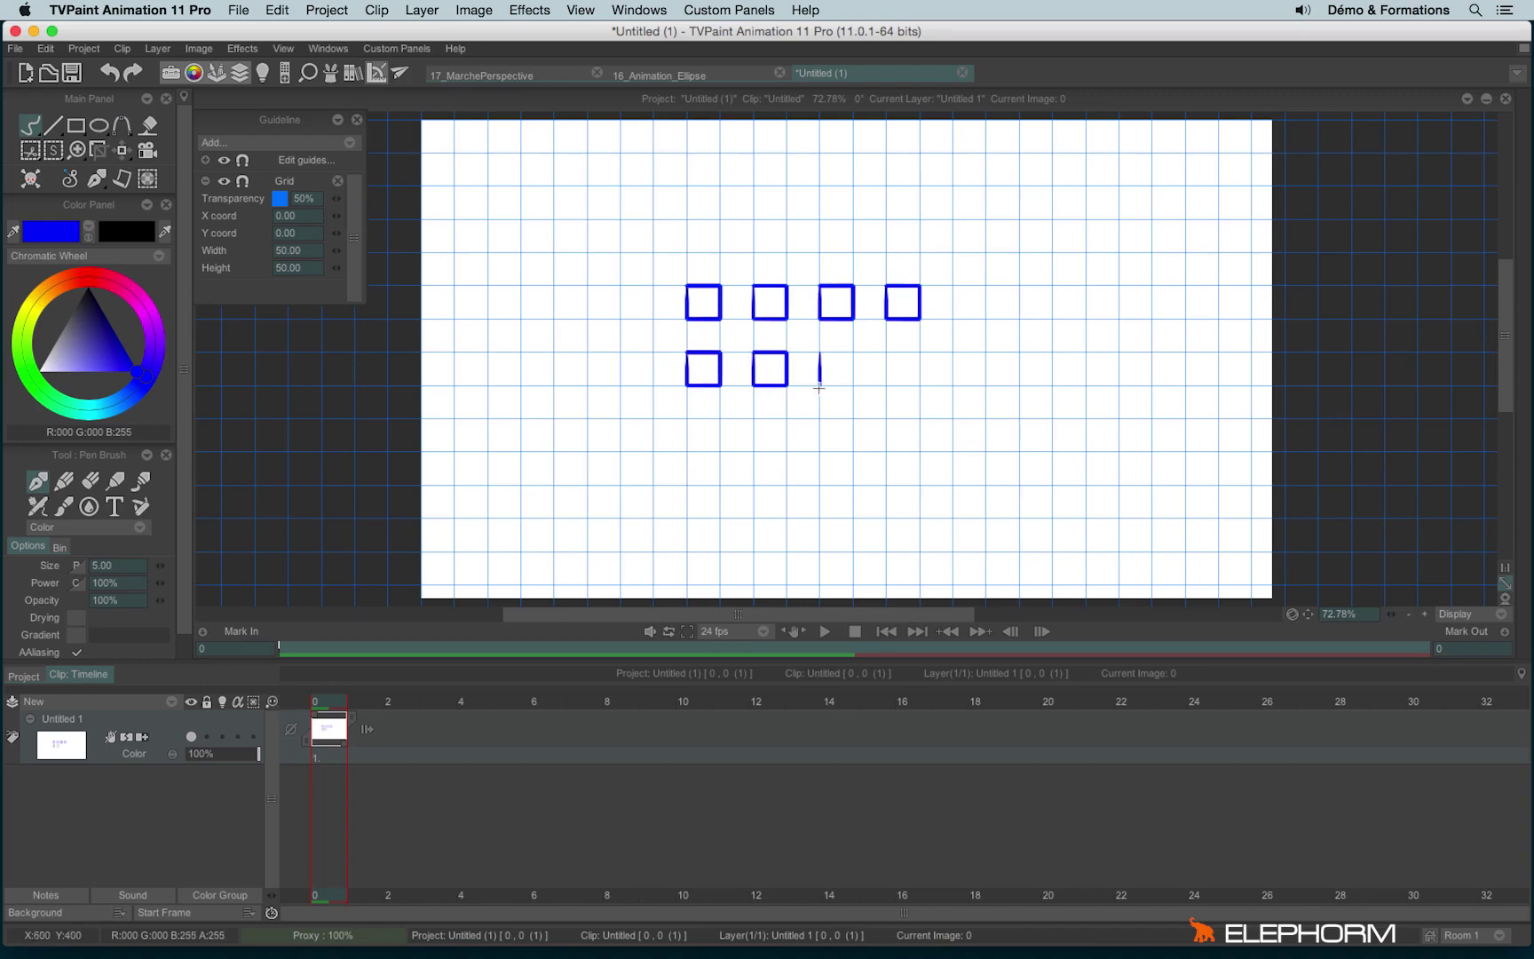
mouse_move(827, 388)
left_mouse_down()
mouse_move(850, 358)
mouse_move(820, 371)
mouse_move(892, 400)
mouse_move(925, 358)
mouse_move(853, 352)
left_mouse_up()
mouse_move(689, 423)
left_mouse_down()
mouse_move(787, 452)
mouse_move(755, 419)
left_mouse_up()
Step: Set grid width 94 and height 86, drawing rectangles and squares in the resized cells
left_click_drag(335, 253, 421, 248)
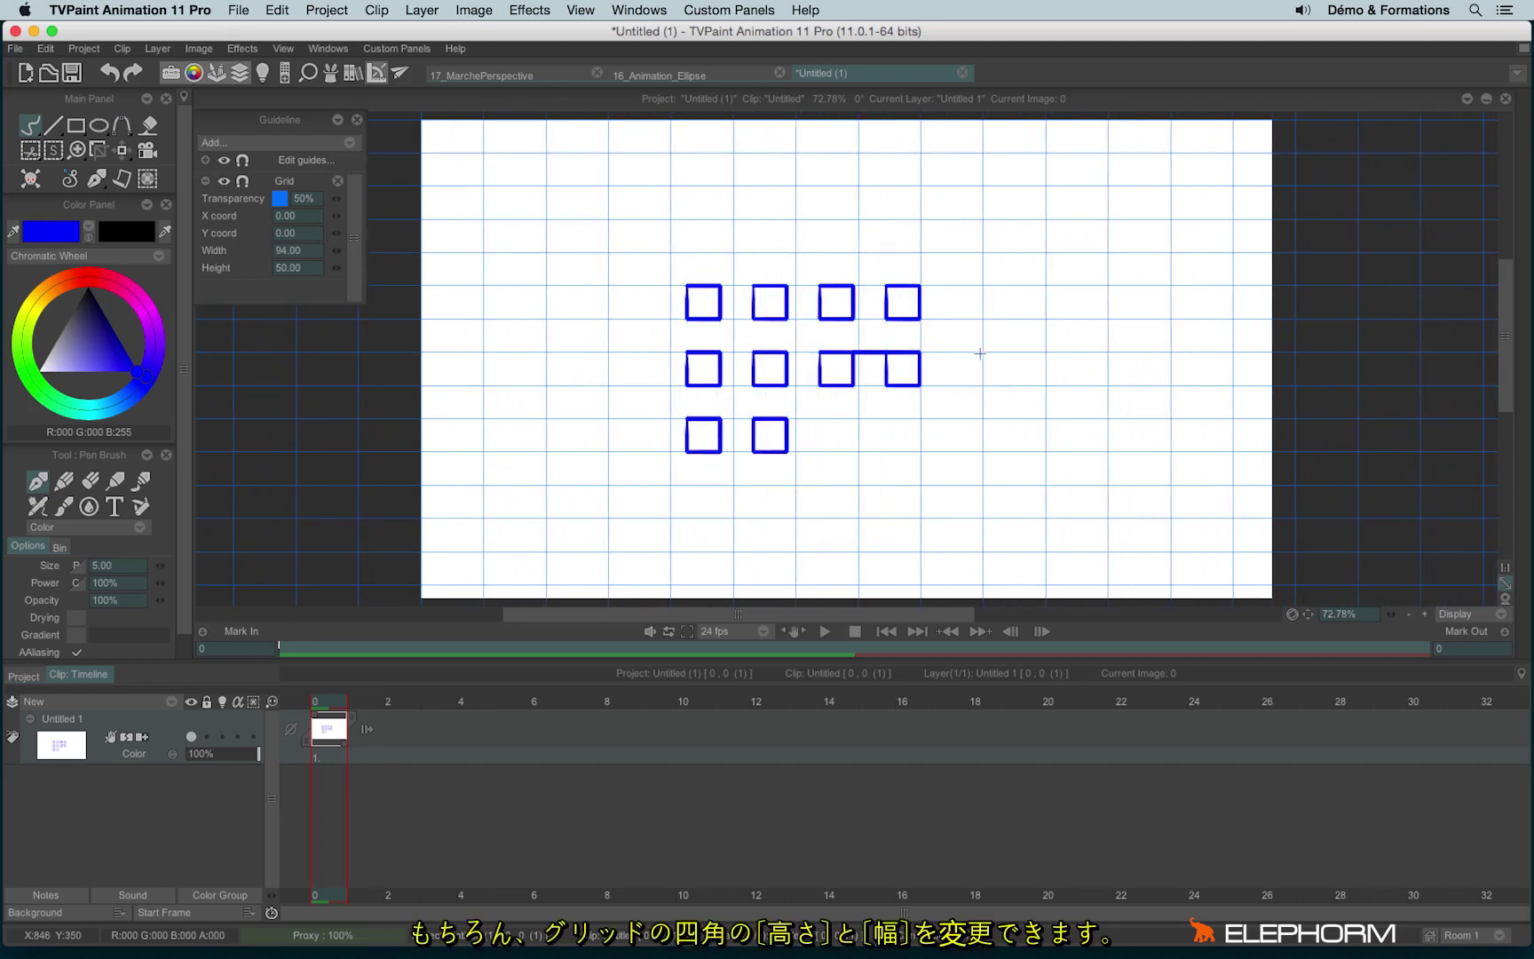
mouse_move(981, 353)
left_mouse_down()
mouse_move(1048, 356)
mouse_move(983, 352)
left_mouse_up()
left_click_drag(1001, 464, 983, 421)
left_click_drag(337, 268, 418, 268)
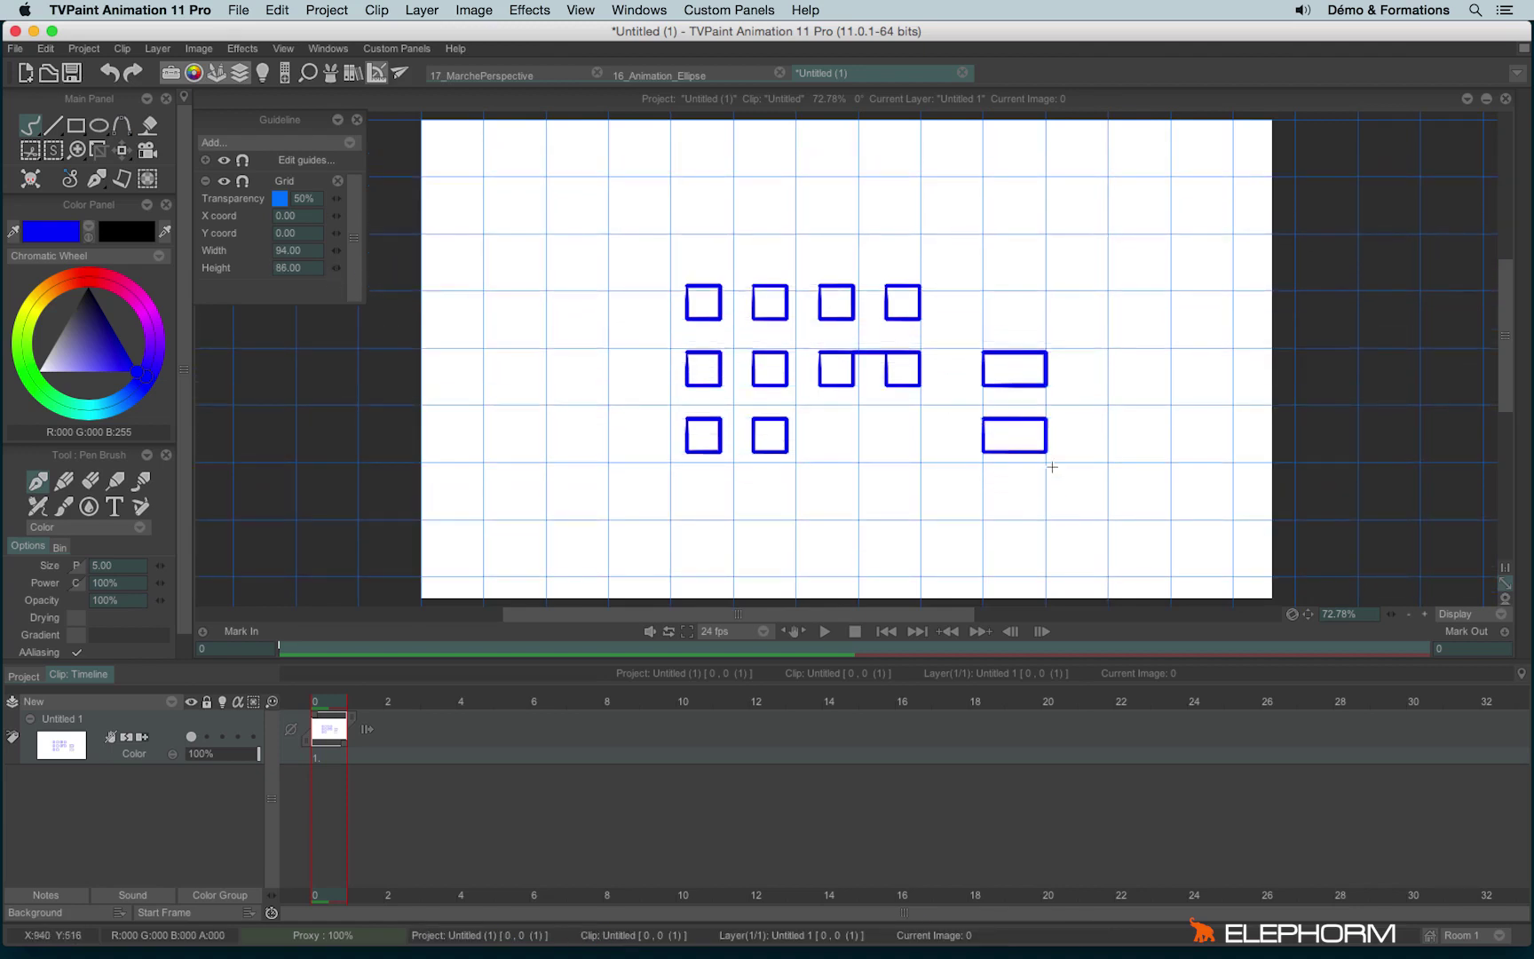
mouse_move(1046, 462)
left_mouse_down()
mouse_move(1109, 463)
mouse_move(1046, 462)
left_mouse_up()
mouse_move(1170, 462)
left_mouse_down()
mouse_move(1217, 469)
mouse_move(1171, 462)
left_mouse_up()
mouse_move(1172, 347)
left_mouse_down()
mouse_move(1188, 416)
mouse_move(1172, 347)
left_mouse_up()
left_click_drag(1162, 265, 1168, 279)
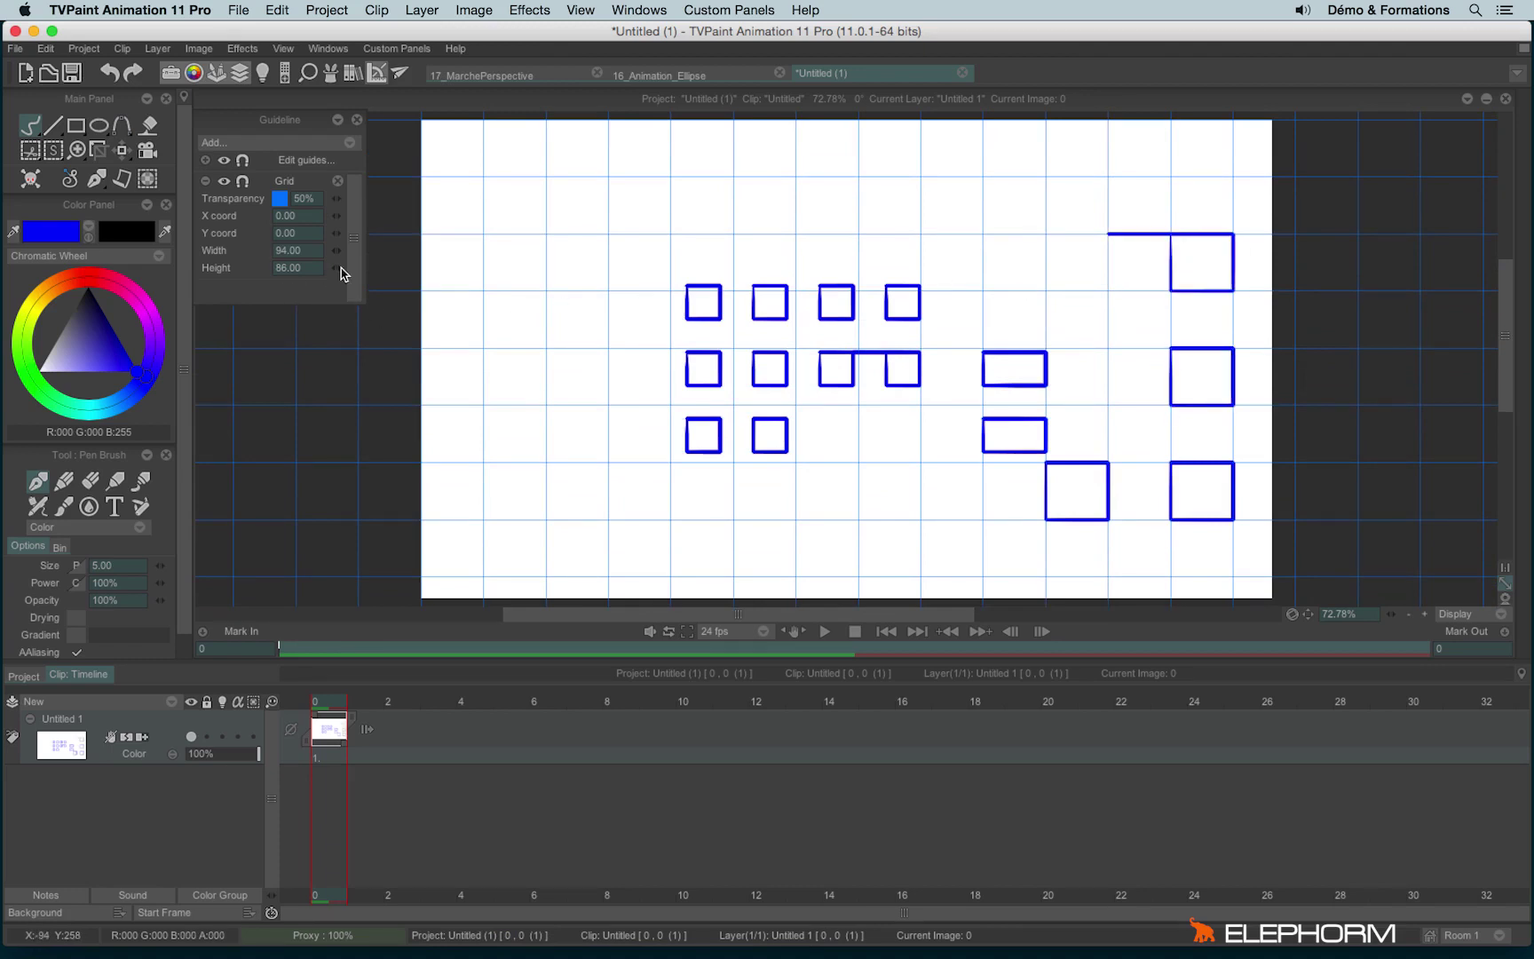
Step: Remove the grid, clear the image, and place a Vanish point 1 guide right of the canvas
left_click(337, 182)
key("BackSpace")
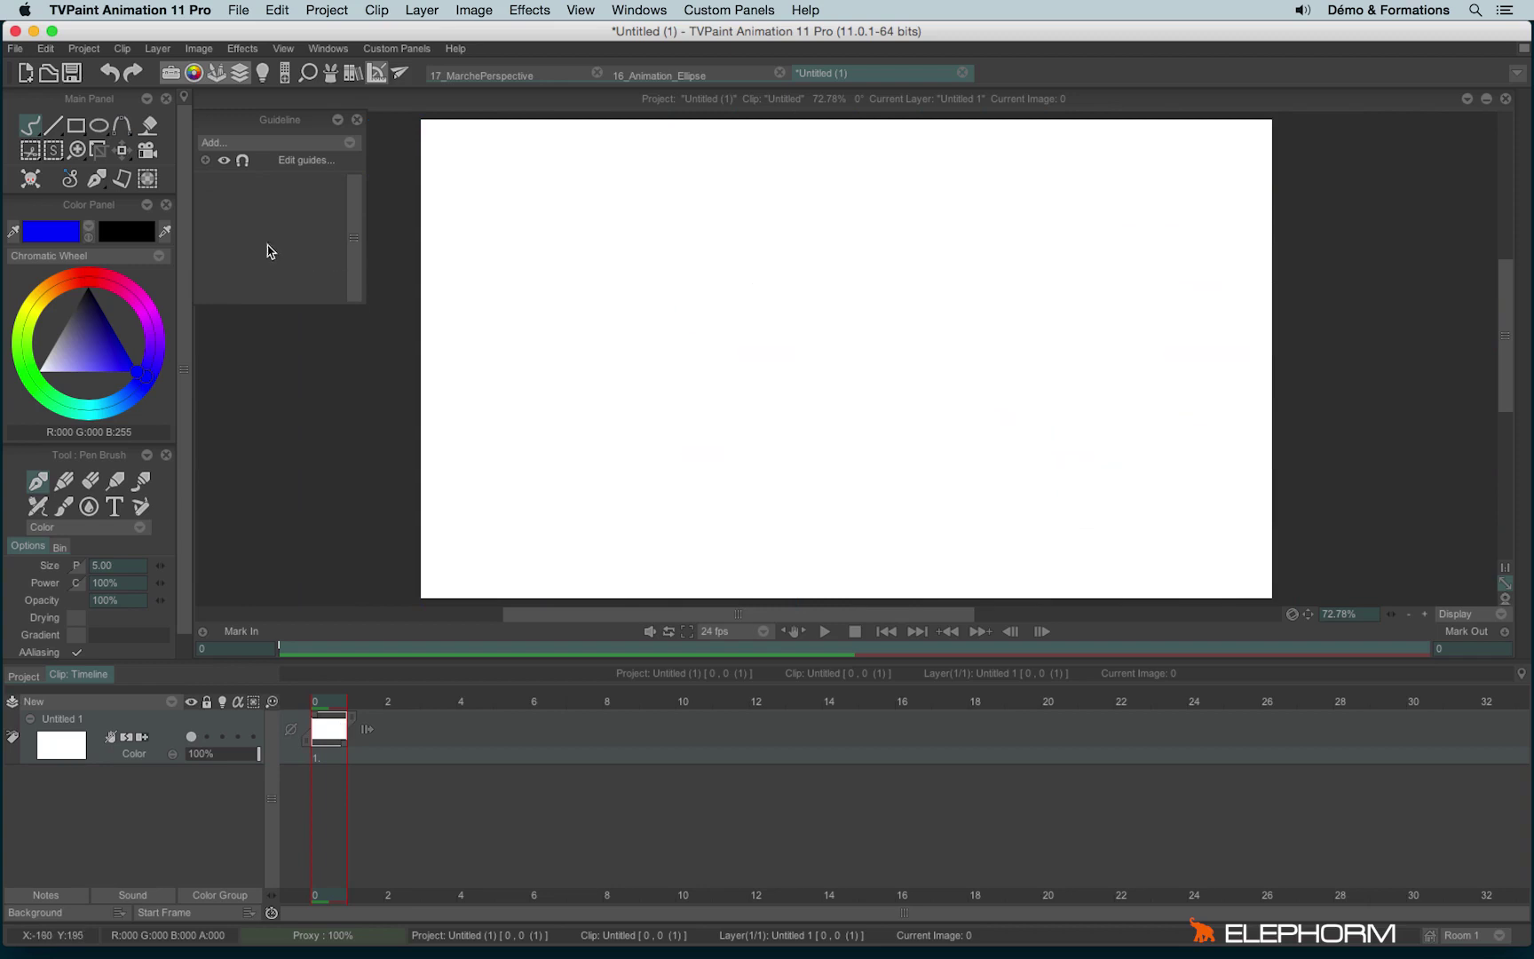
left_click(311, 143)
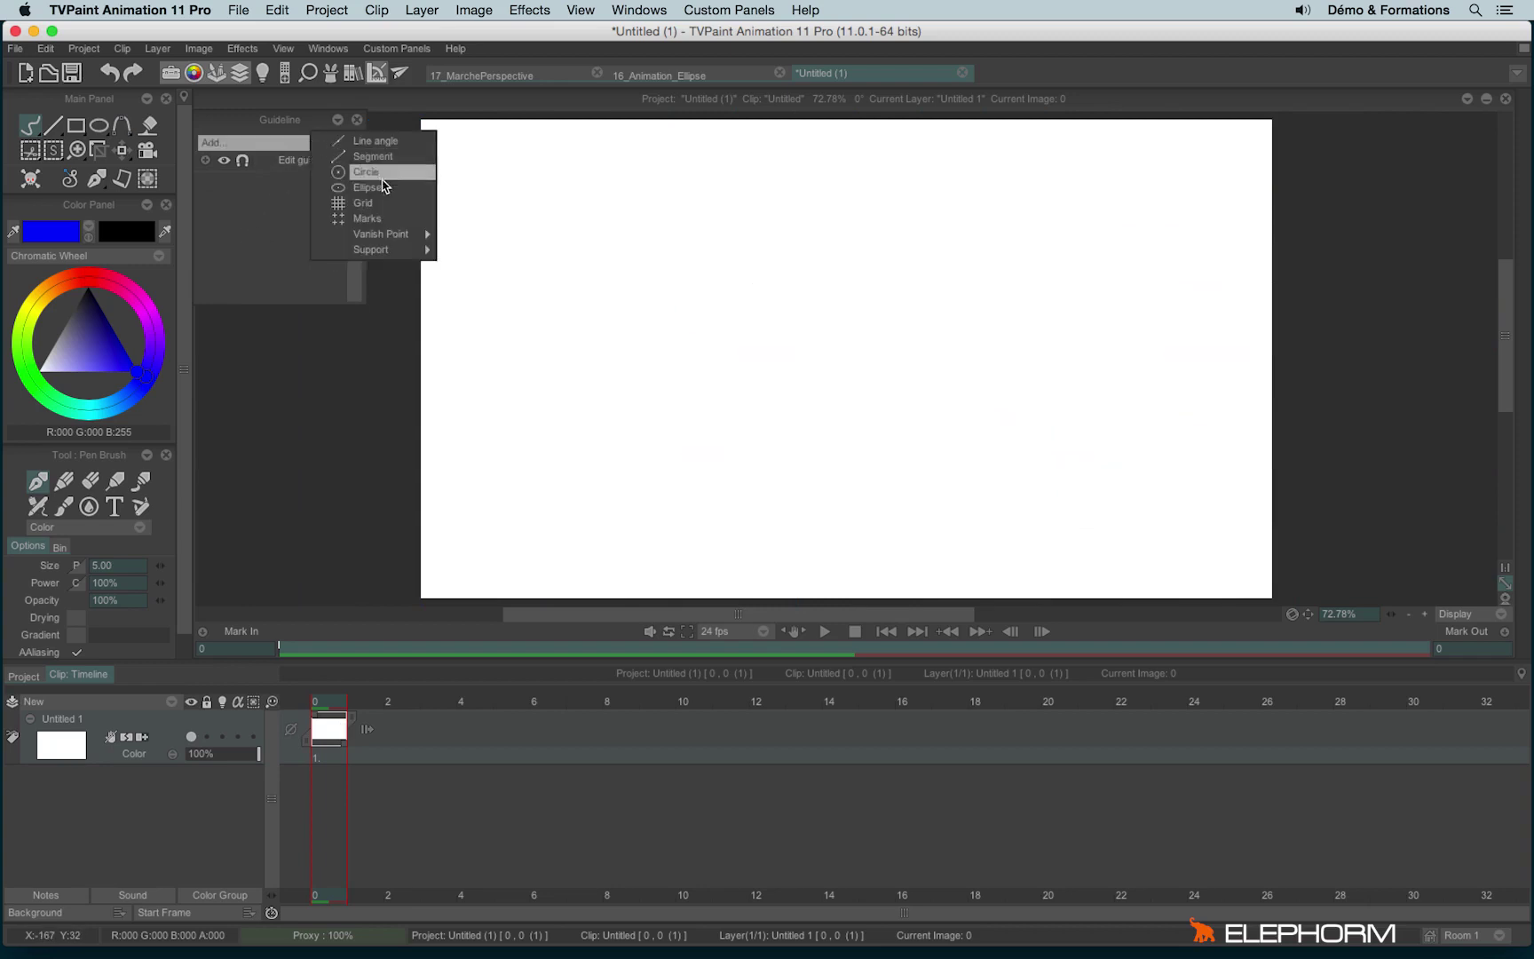
mouse_move(394, 240)
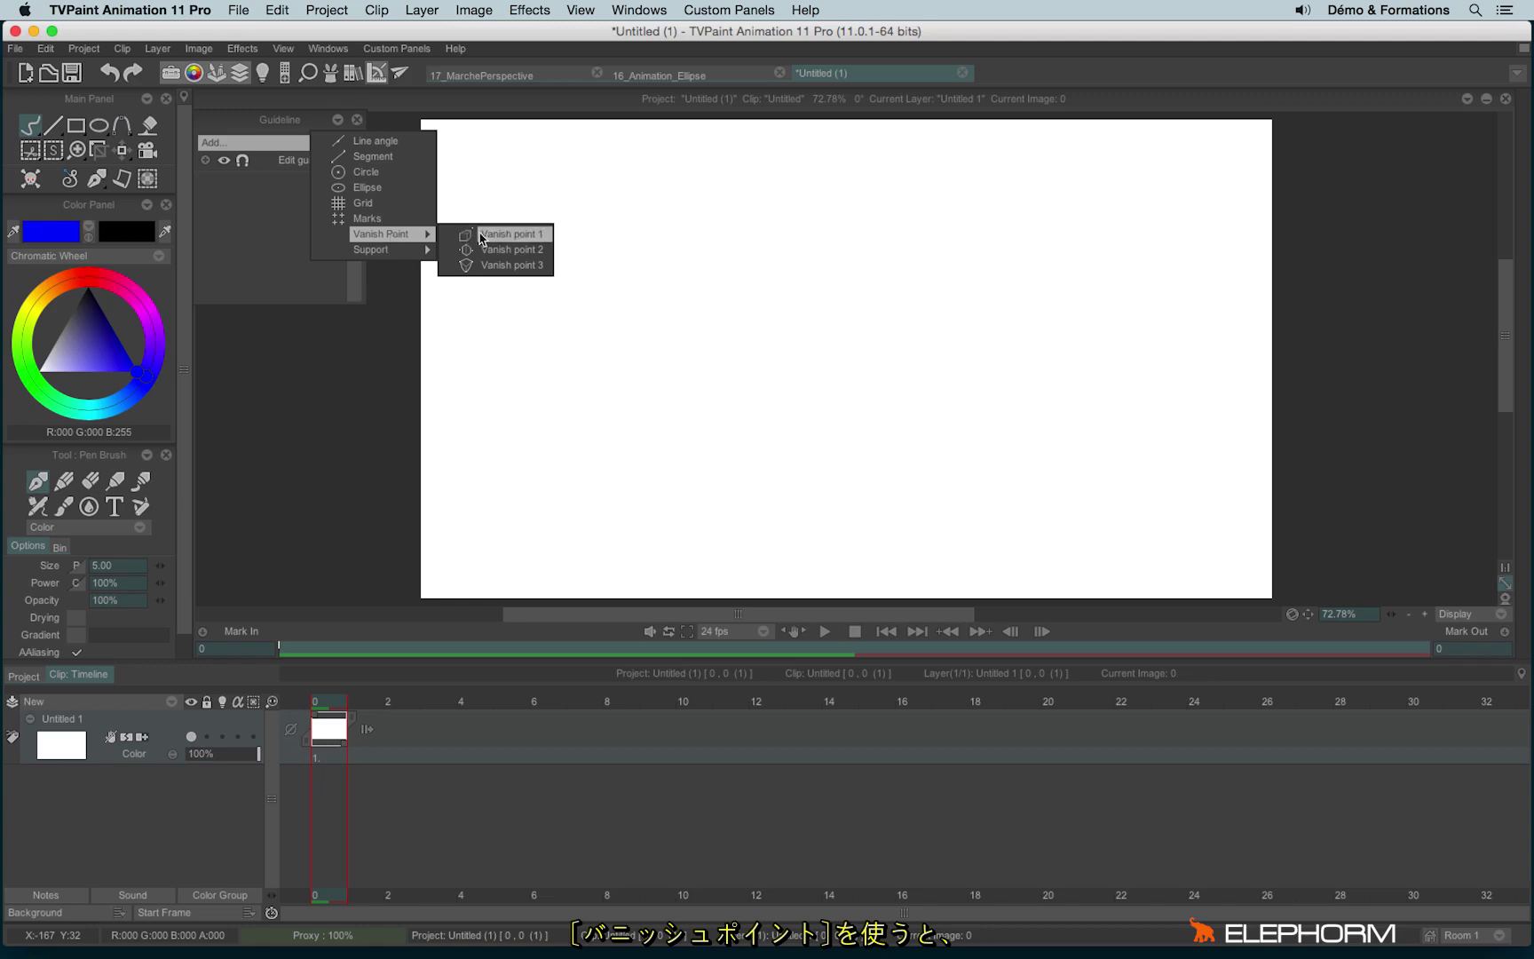
left_click(506, 235)
scroll(1049, 307, "down", 5)
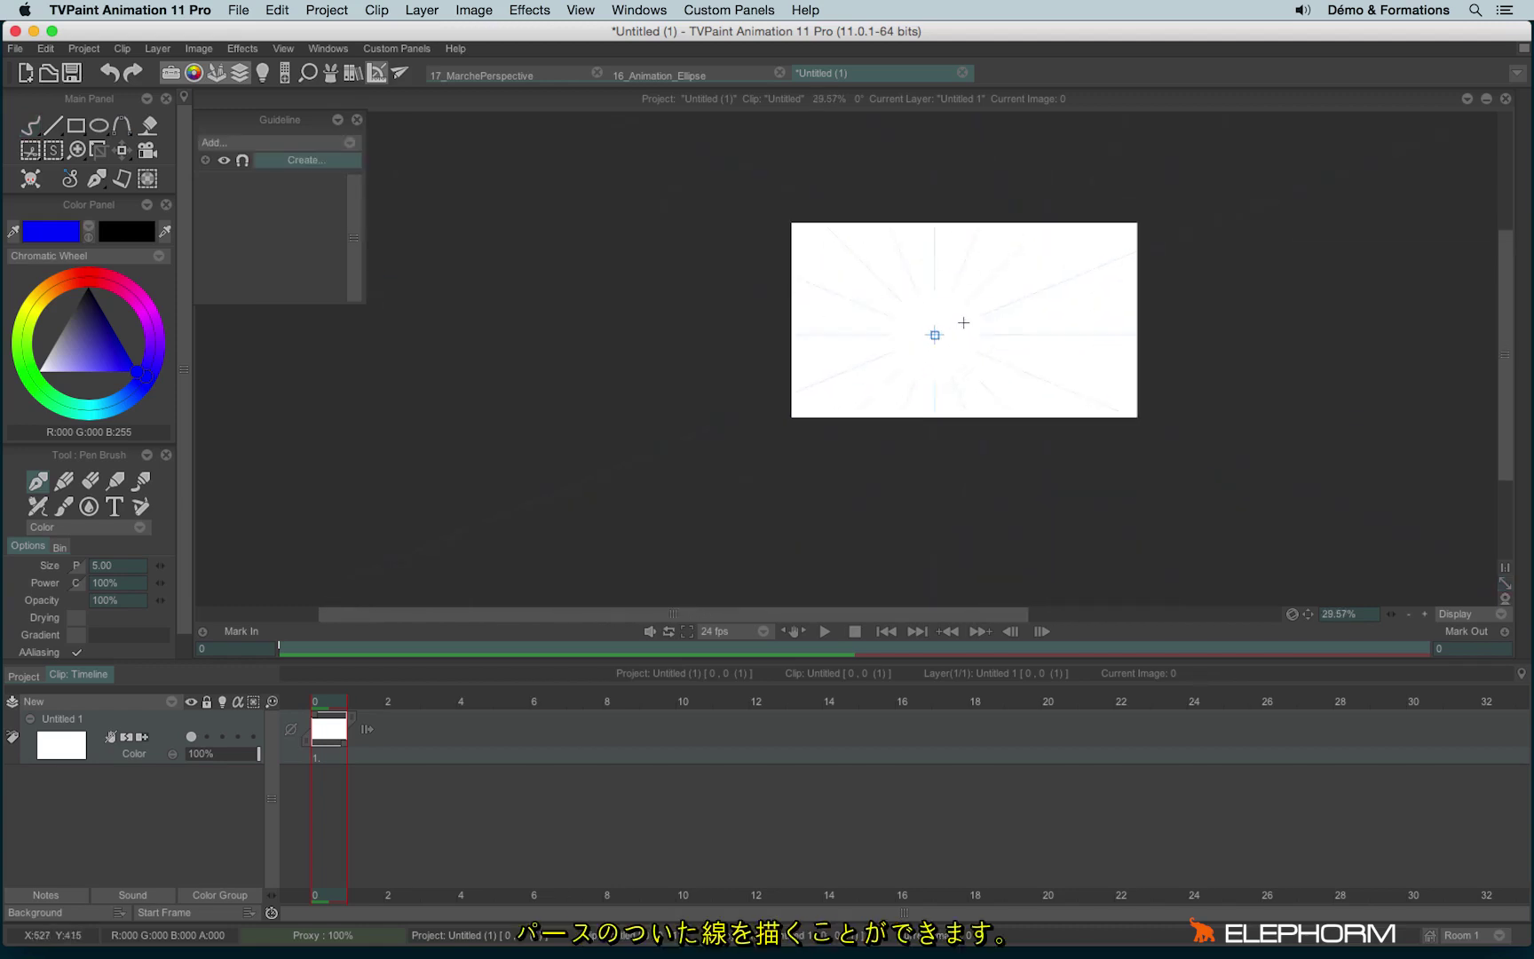
left_click(1193, 260)
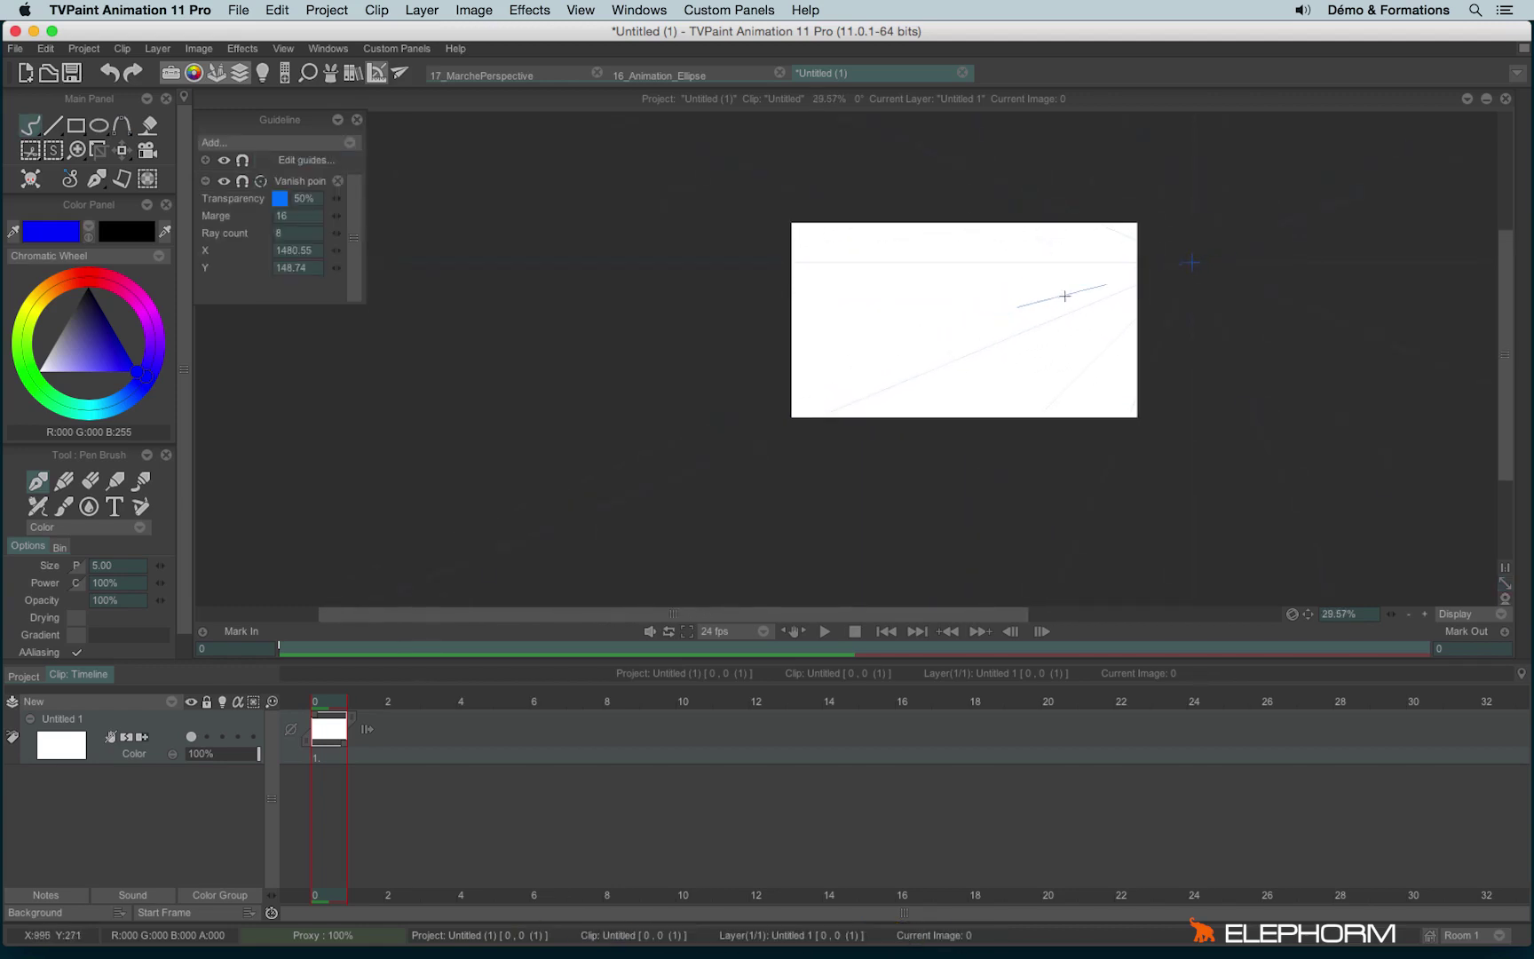
Step: Draw six perspective lines converging on the vanishing point, then clear them
mouse_move(1065, 295)
left_mouse_down()
mouse_move(875, 346)
mouse_move(846, 330)
left_mouse_up()
left_click_drag(1023, 279, 854, 283)
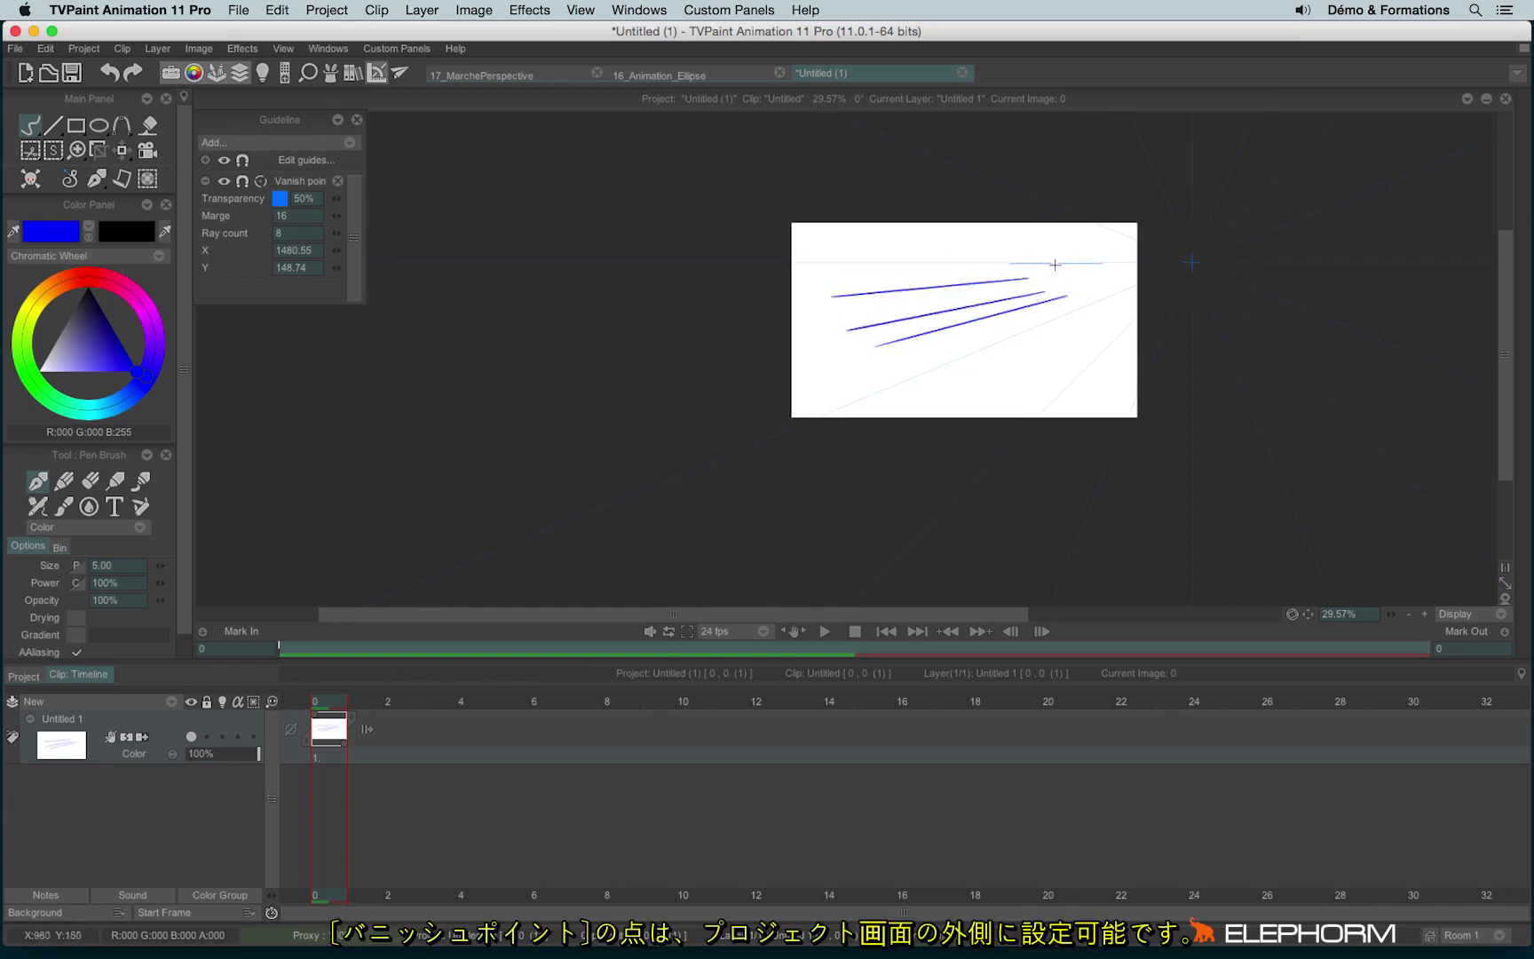
left_click_drag(1047, 265, 883, 253)
left_click_drag(1073, 316, 908, 387)
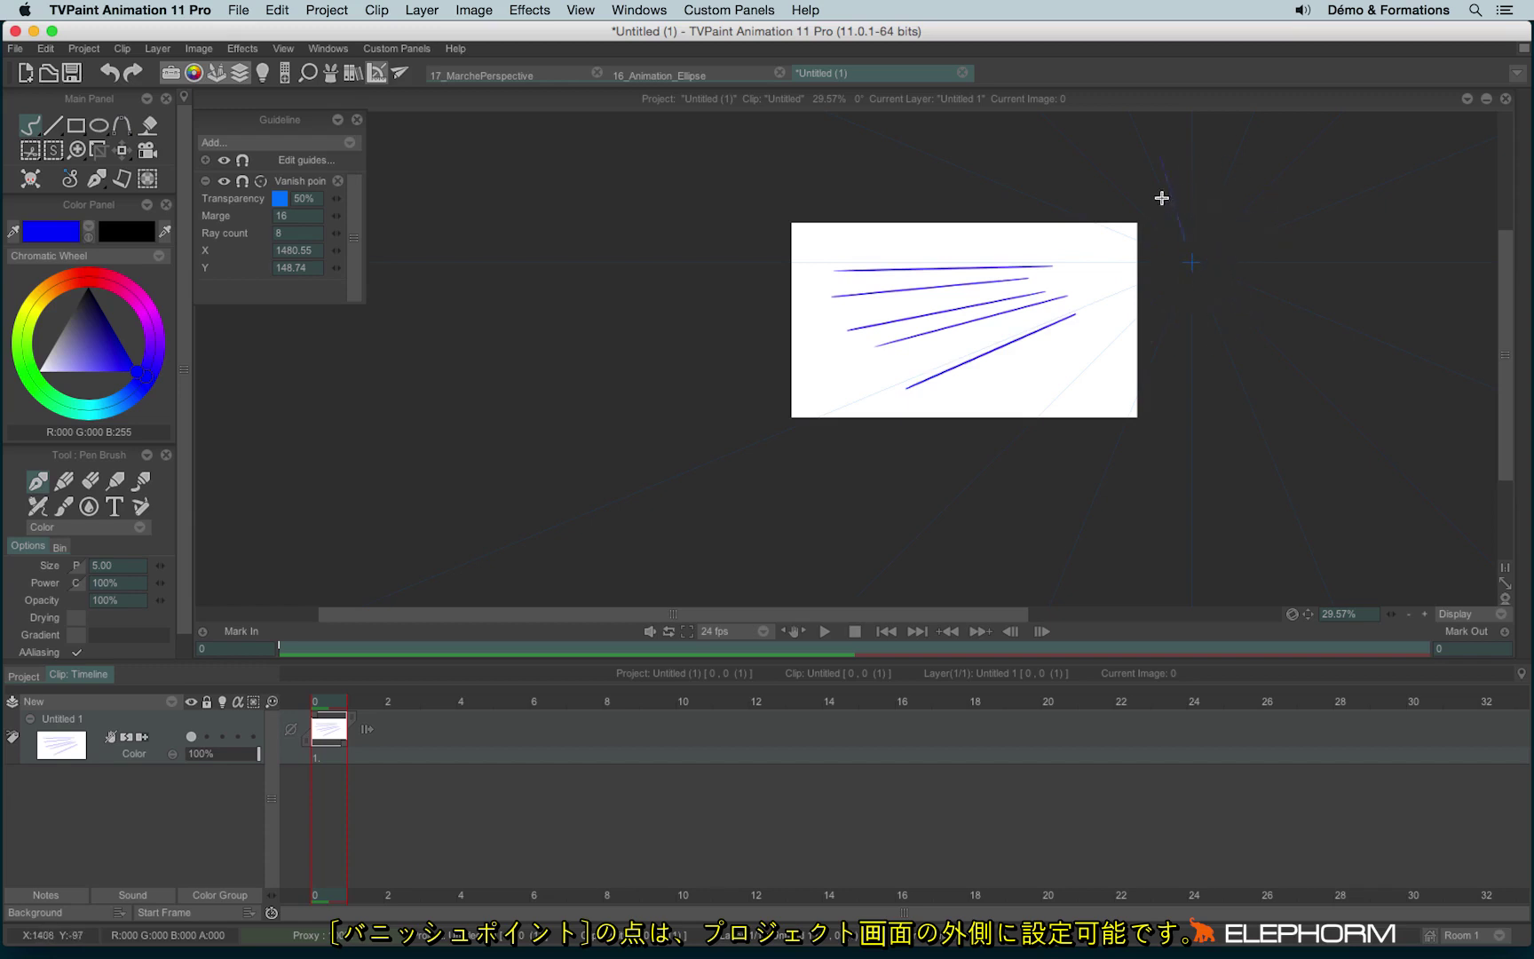
mouse_move(1098, 321)
left_mouse_down()
mouse_move(964, 429)
mouse_move(1044, 417)
left_mouse_up()
mouse_move(917, 324)
left_mouse_down()
mouse_move(855, 310)
mouse_move(913, 294)
mouse_move(814, 332)
left_mouse_up()
key("BackSpace")
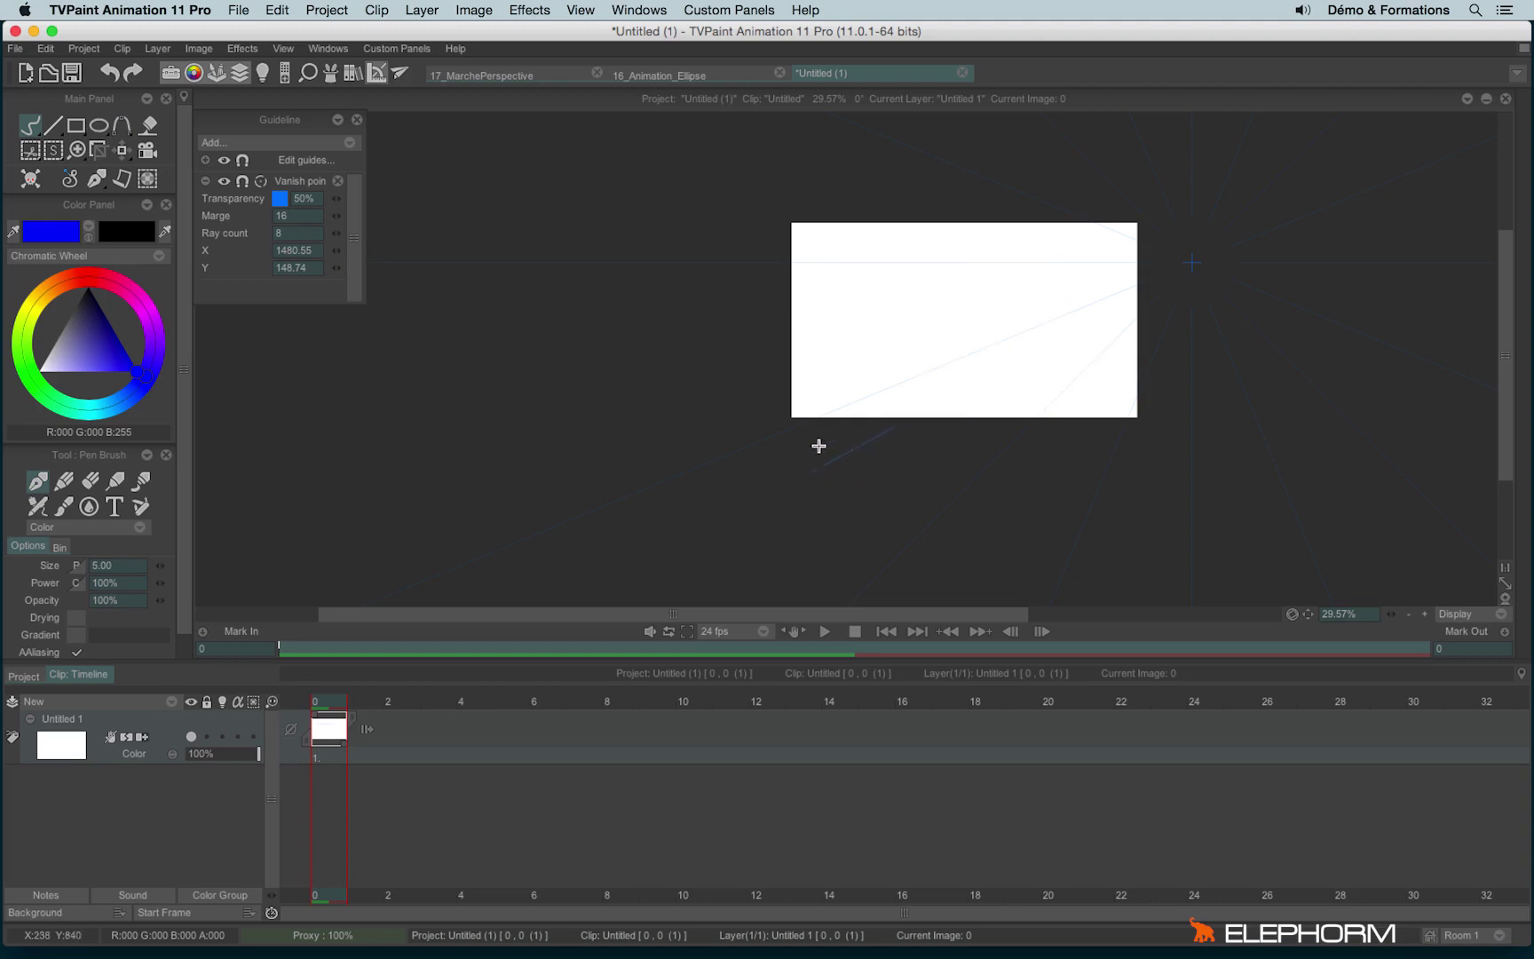
Step: Replace the guide with Vanish point 2, moving one point past the canvas's right edge
left_click(337, 180)
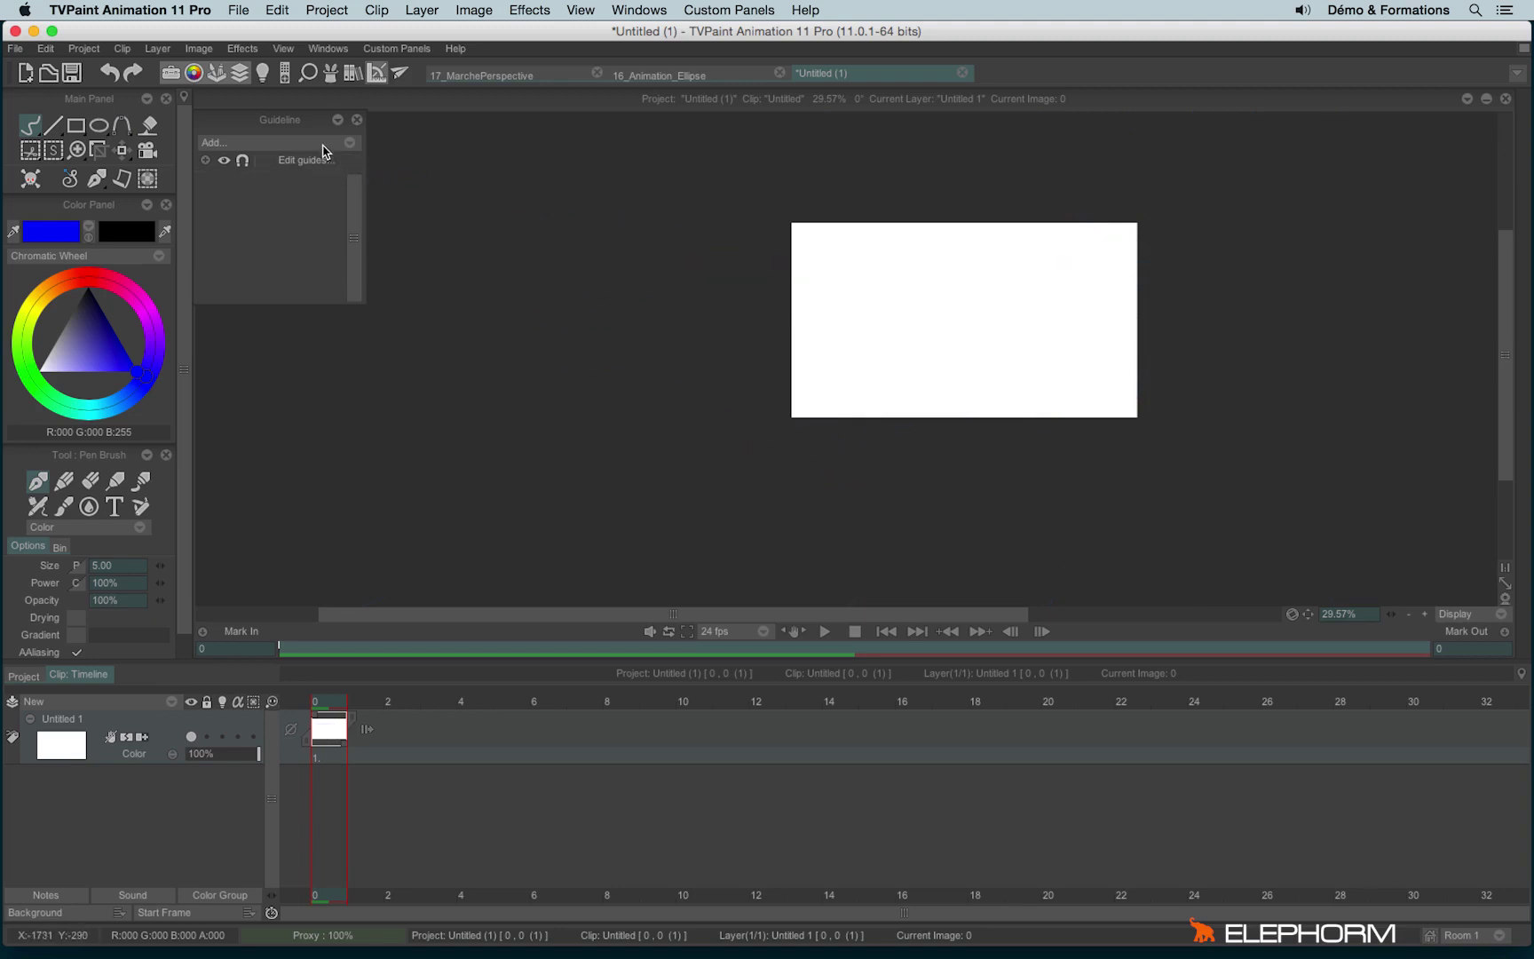
left_click(322, 145)
left_click(346, 142)
left_click(346, 142)
mouse_move(450, 233)
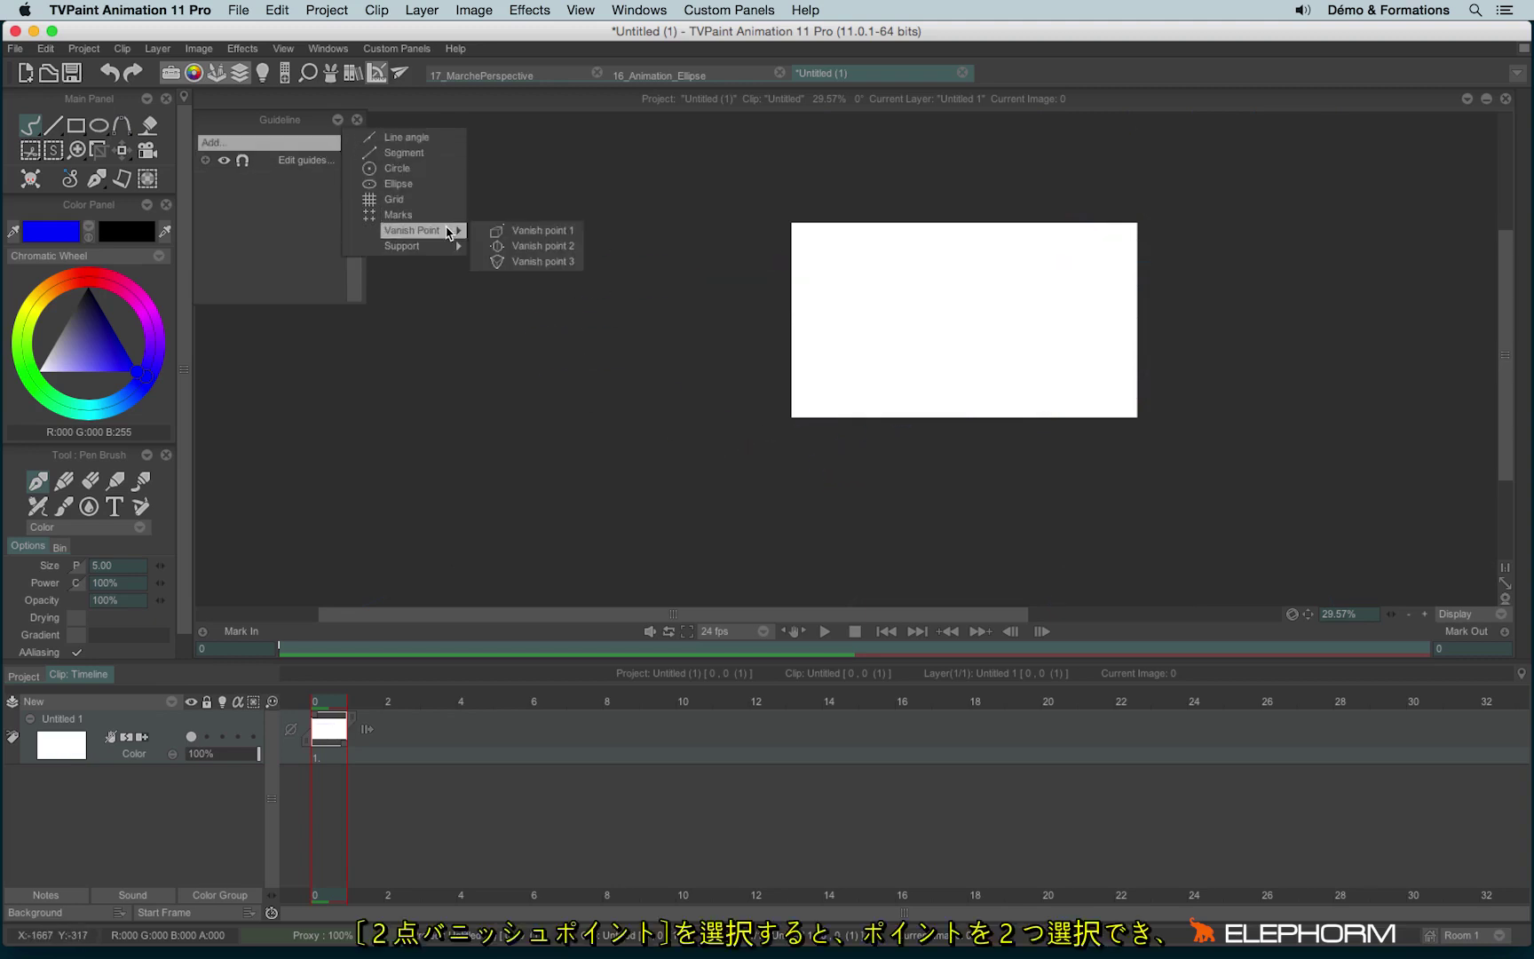
left_click(569, 254)
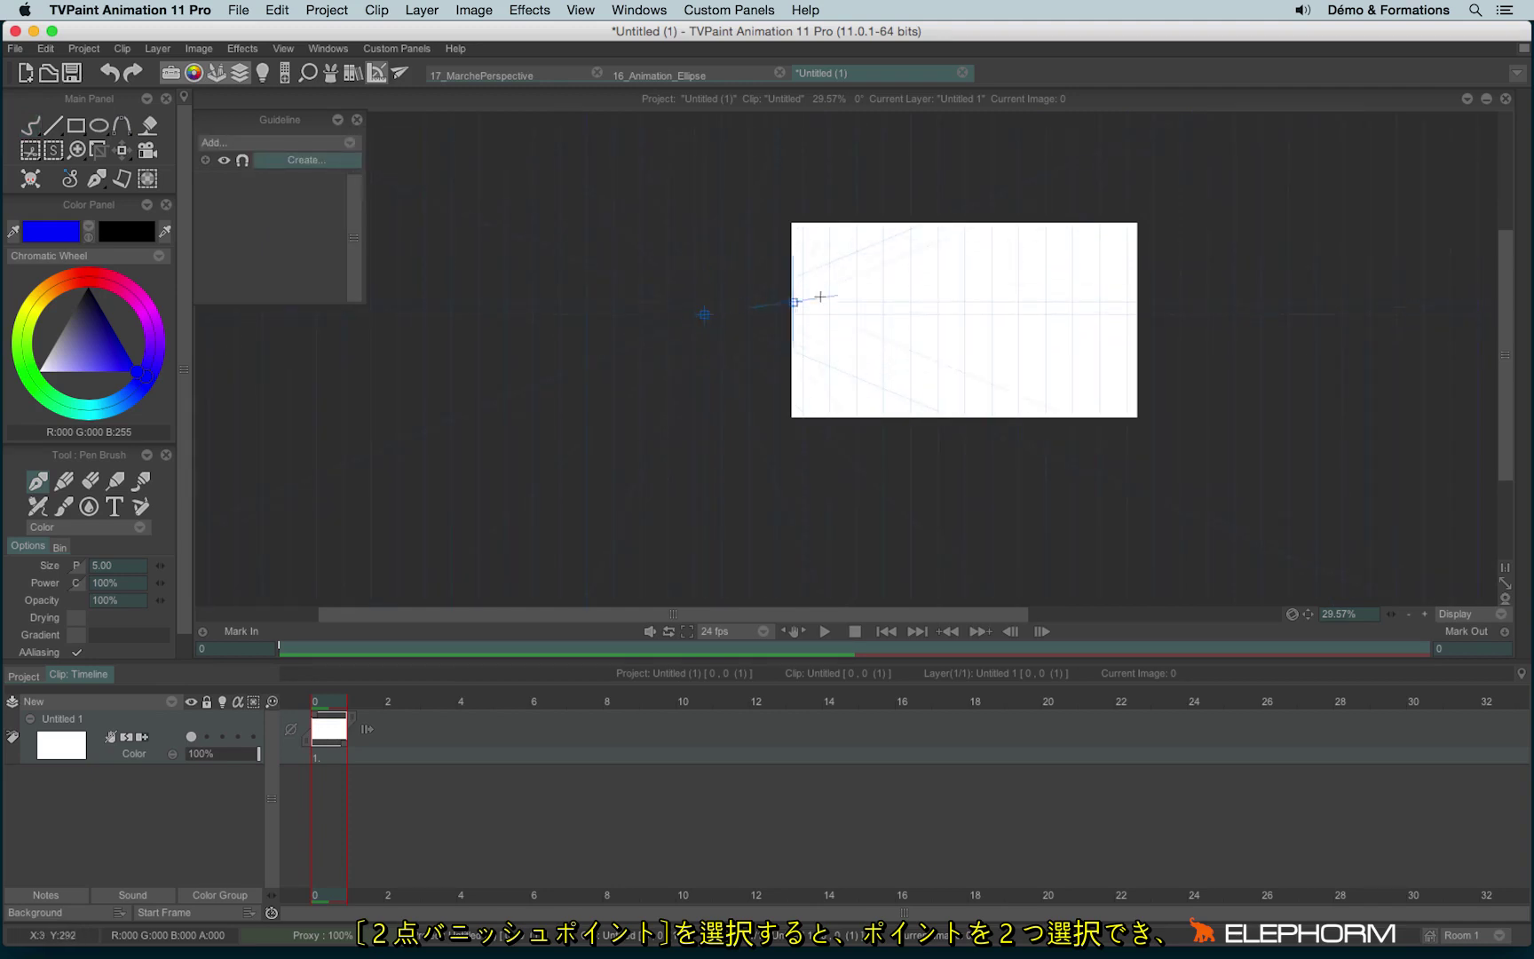
left_click_drag(846, 292, 1195, 316)
scroll(1028, 360, "up", 5)
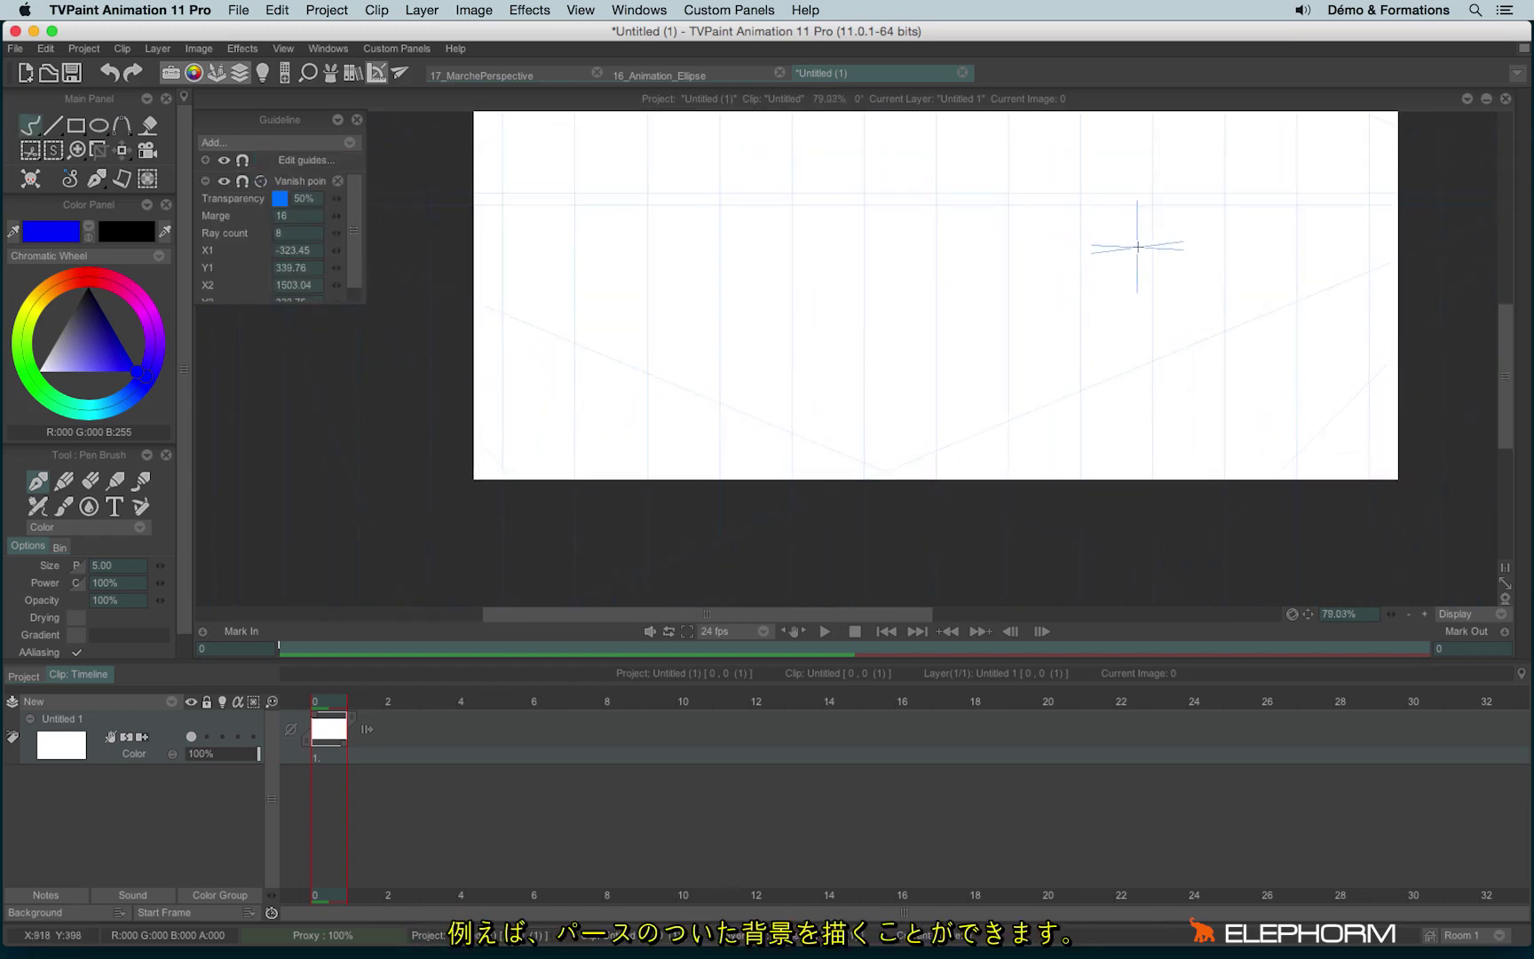
Step: Sketch a house's base, wall edges and roof lines along the two-point perspective
left_click_drag(1145, 246, 1043, 258)
mouse_move(1035, 181)
left_mouse_down()
mouse_move(1039, 267)
mouse_move(1036, 176)
mouse_move(1096, 378)
mouse_move(1099, 320)
mouse_move(1149, 321)
mouse_move(1137, 373)
mouse_move(1159, 397)
mouse_move(1140, 372)
mouse_move(1171, 365)
mouse_move(1134, 374)
mouse_move(1196, 359)
mouse_move(1213, 225)
left_mouse_up()
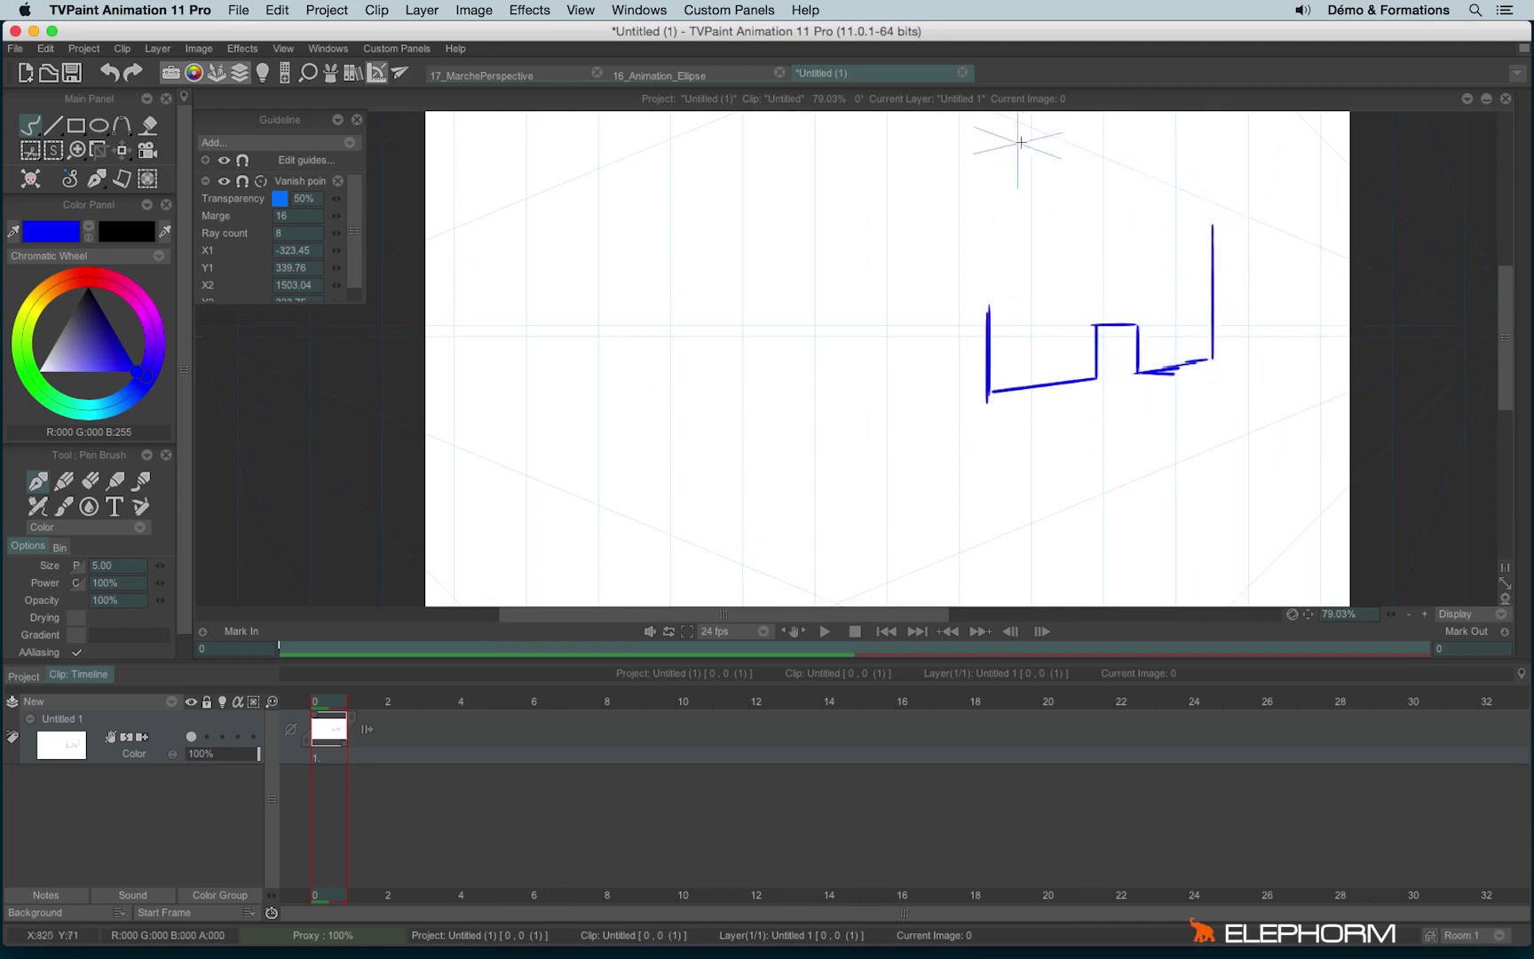
mouse_move(995, 202)
left_mouse_down()
mouse_move(984, 317)
mouse_move(983, 167)
mouse_move(1143, 211)
left_mouse_up()
left_click_drag(1066, 180, 1199, 157)
left_click_drag(1092, 192, 1226, 237)
mouse_move(1075, 180)
left_mouse_down()
mouse_move(922, 214)
mouse_move(833, 222)
left_mouse_up()
left_click_drag(794, 162, 910, 188)
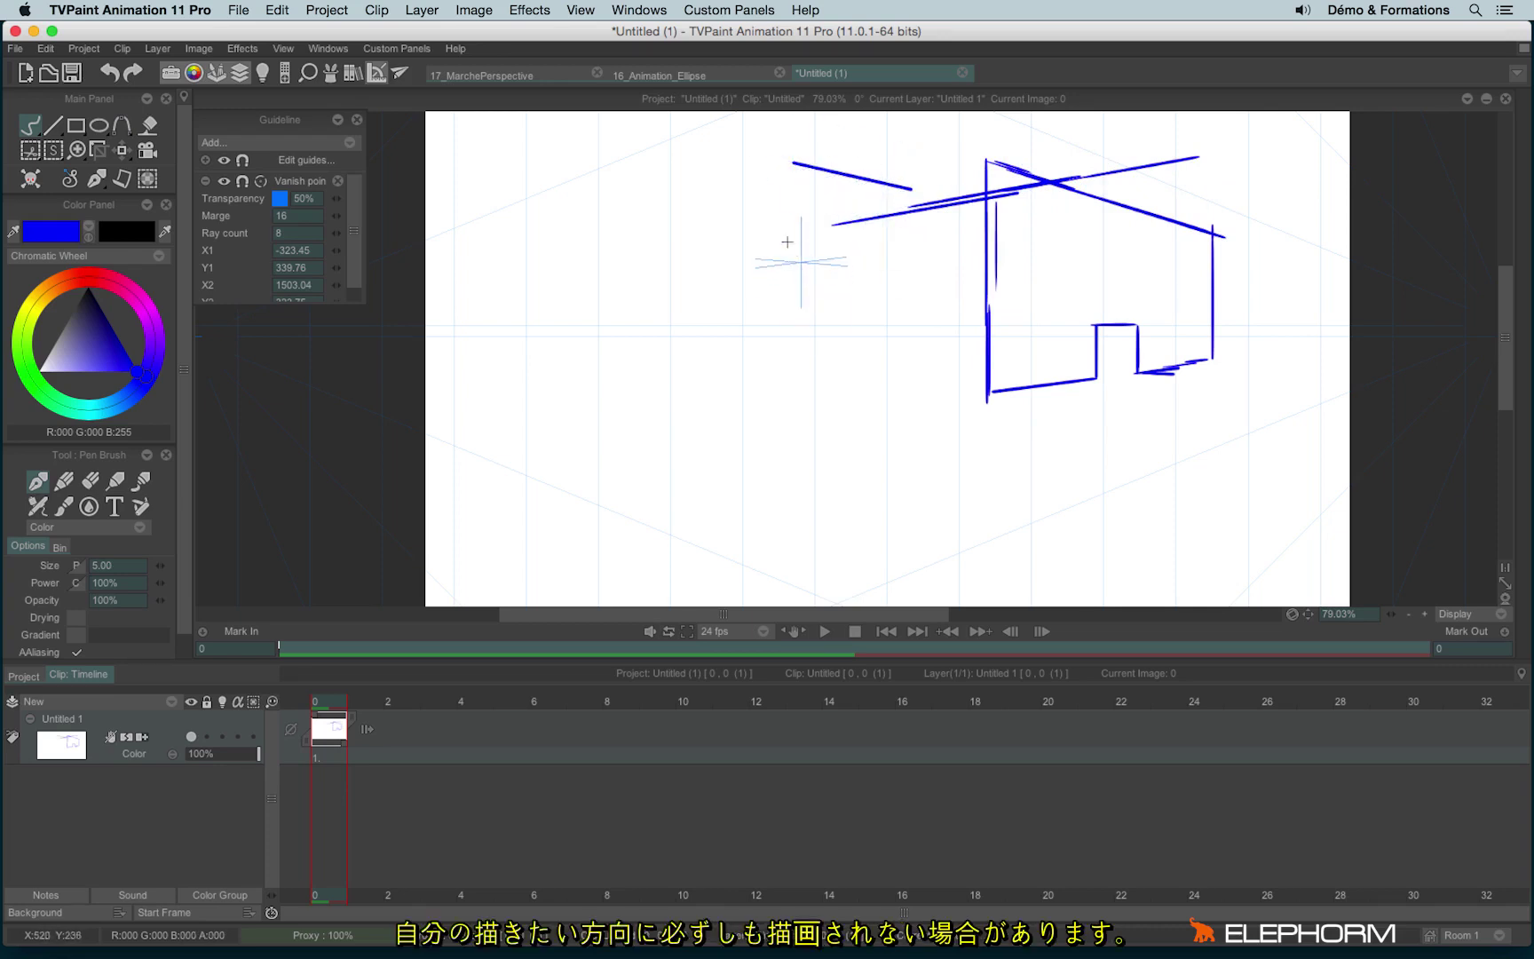
Step: Draw a perspective ray crossed by two vertical lines on the left
left_click_drag(552, 255, 761, 235)
left_click_drag(642, 197, 642, 350)
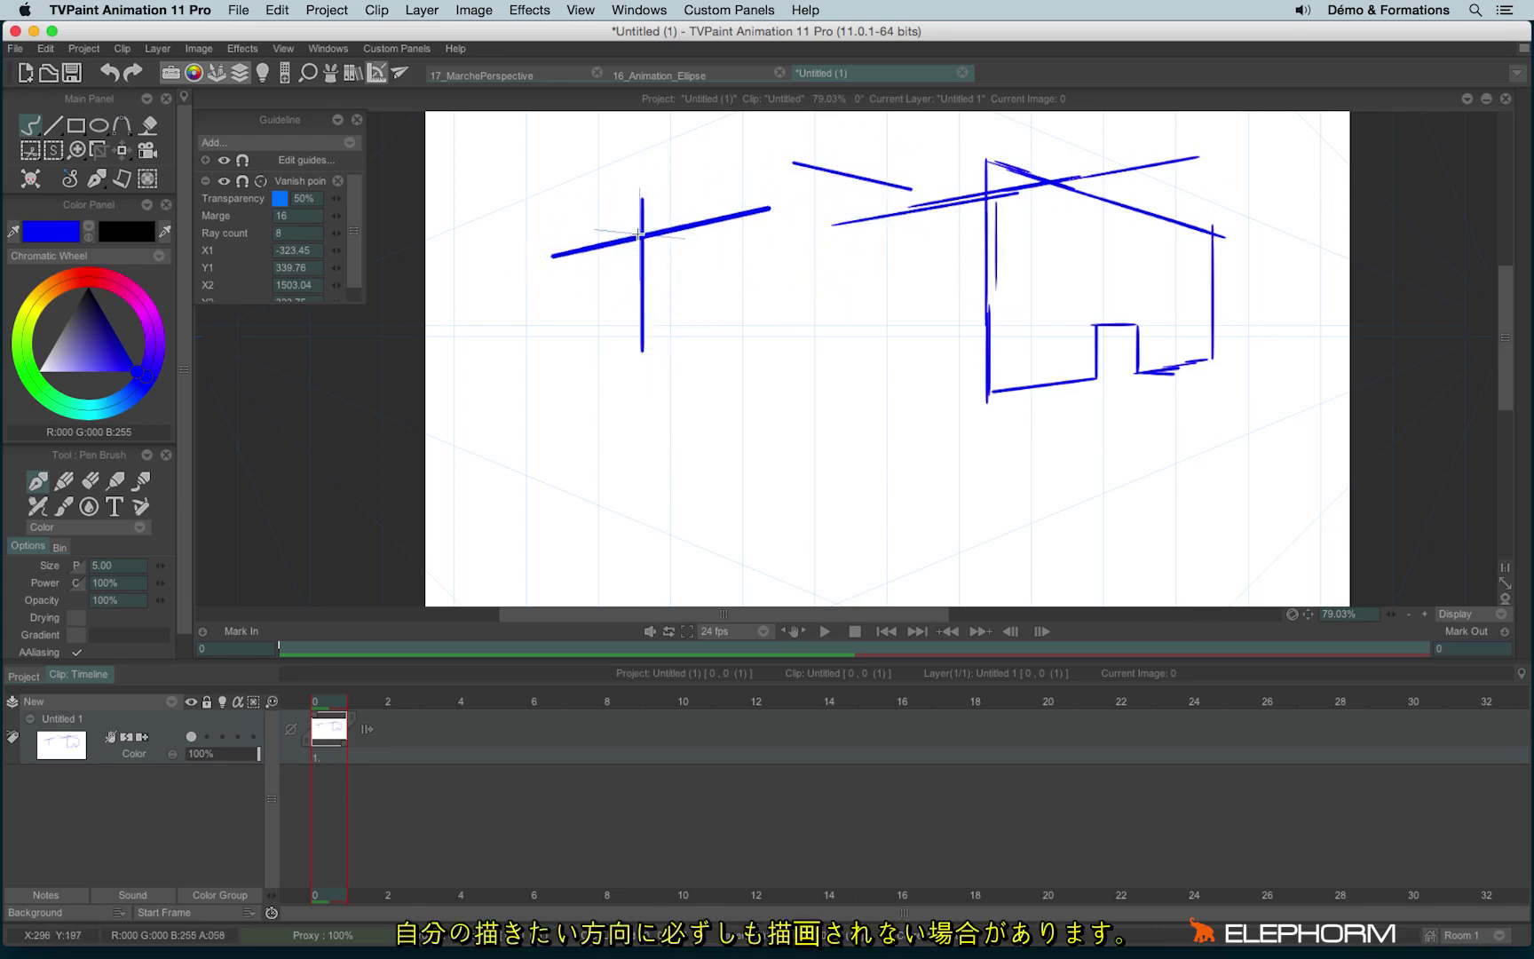
left_click_drag(640, 236, 796, 252)
left_click_drag(642, 198, 643, 362)
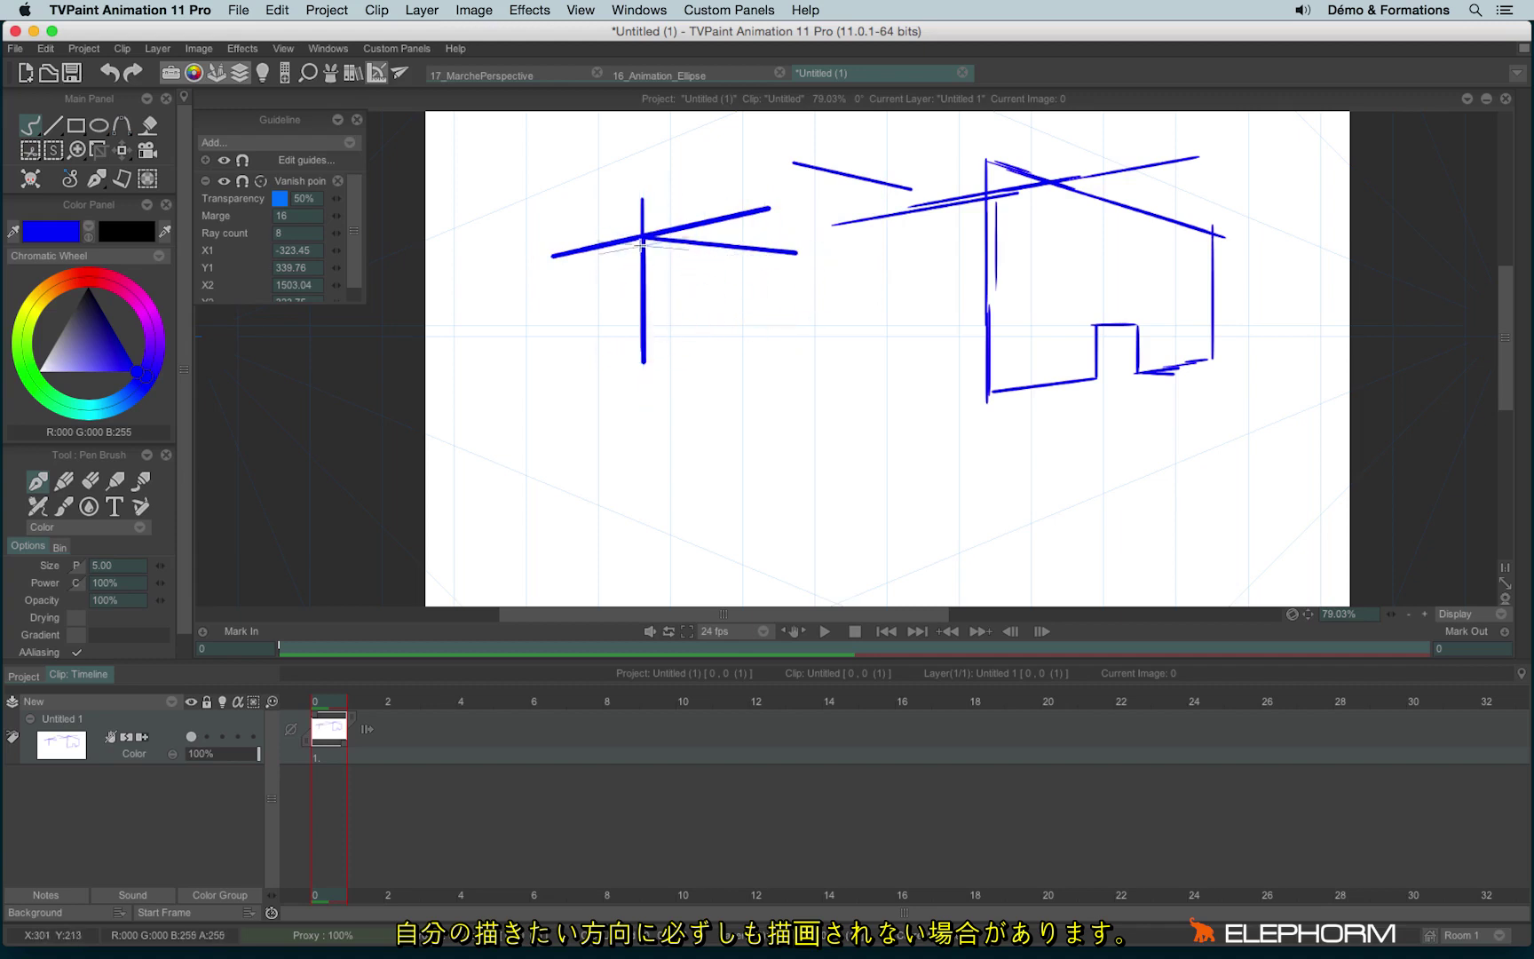
left_click_drag(637, 242, 632, 386)
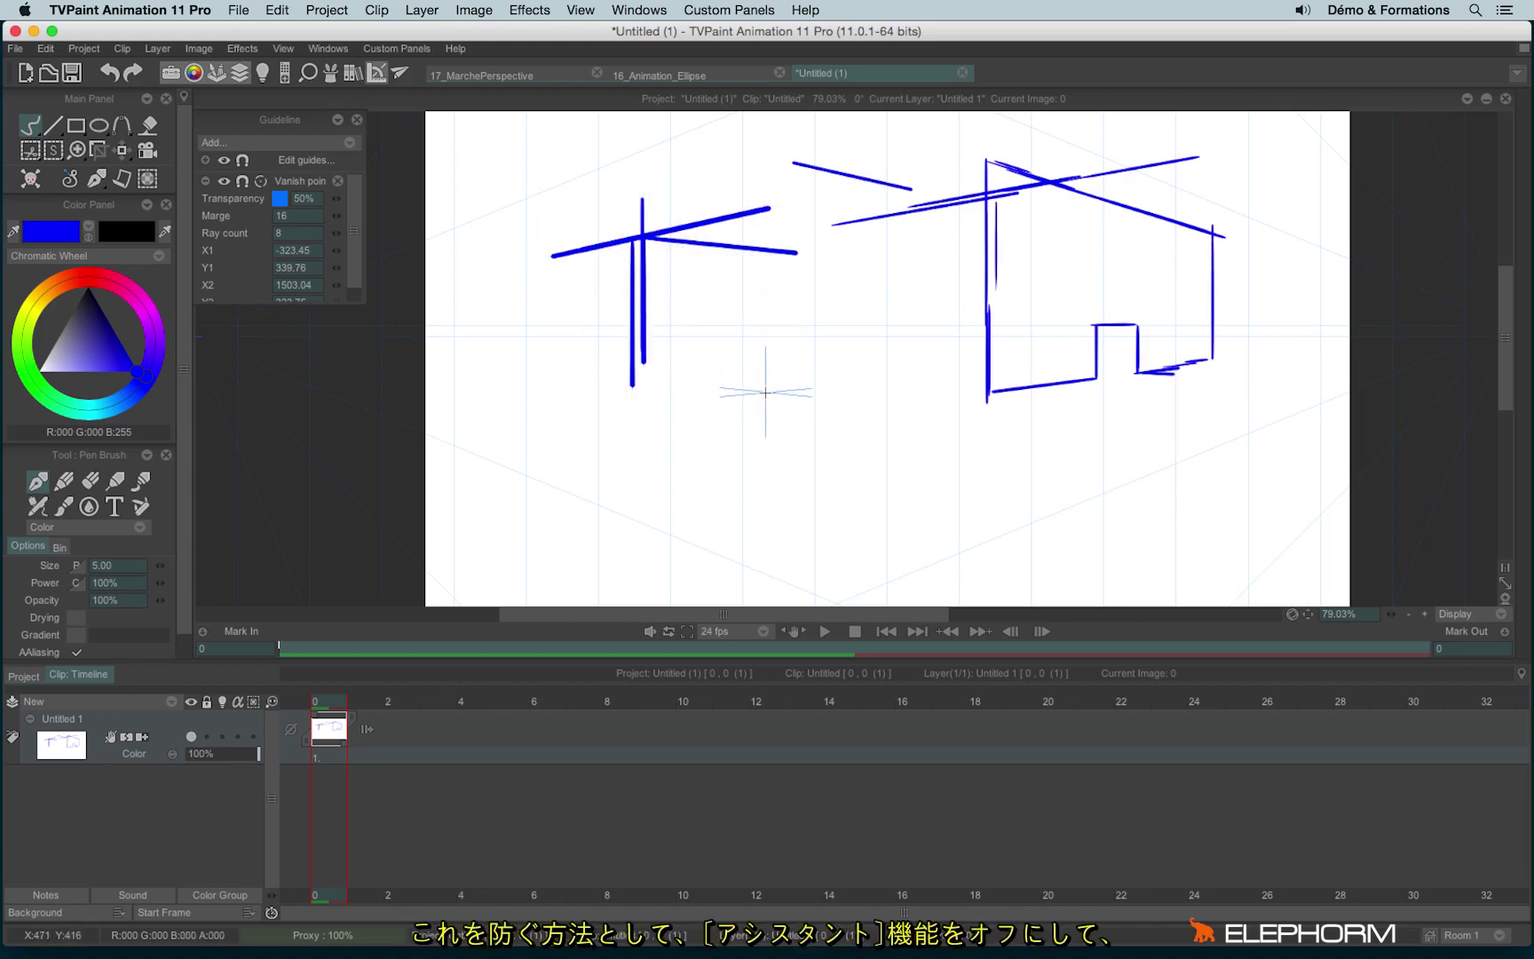
Step: Clear the sketch and make the perspective guide rays much denser
key("BackSpace")
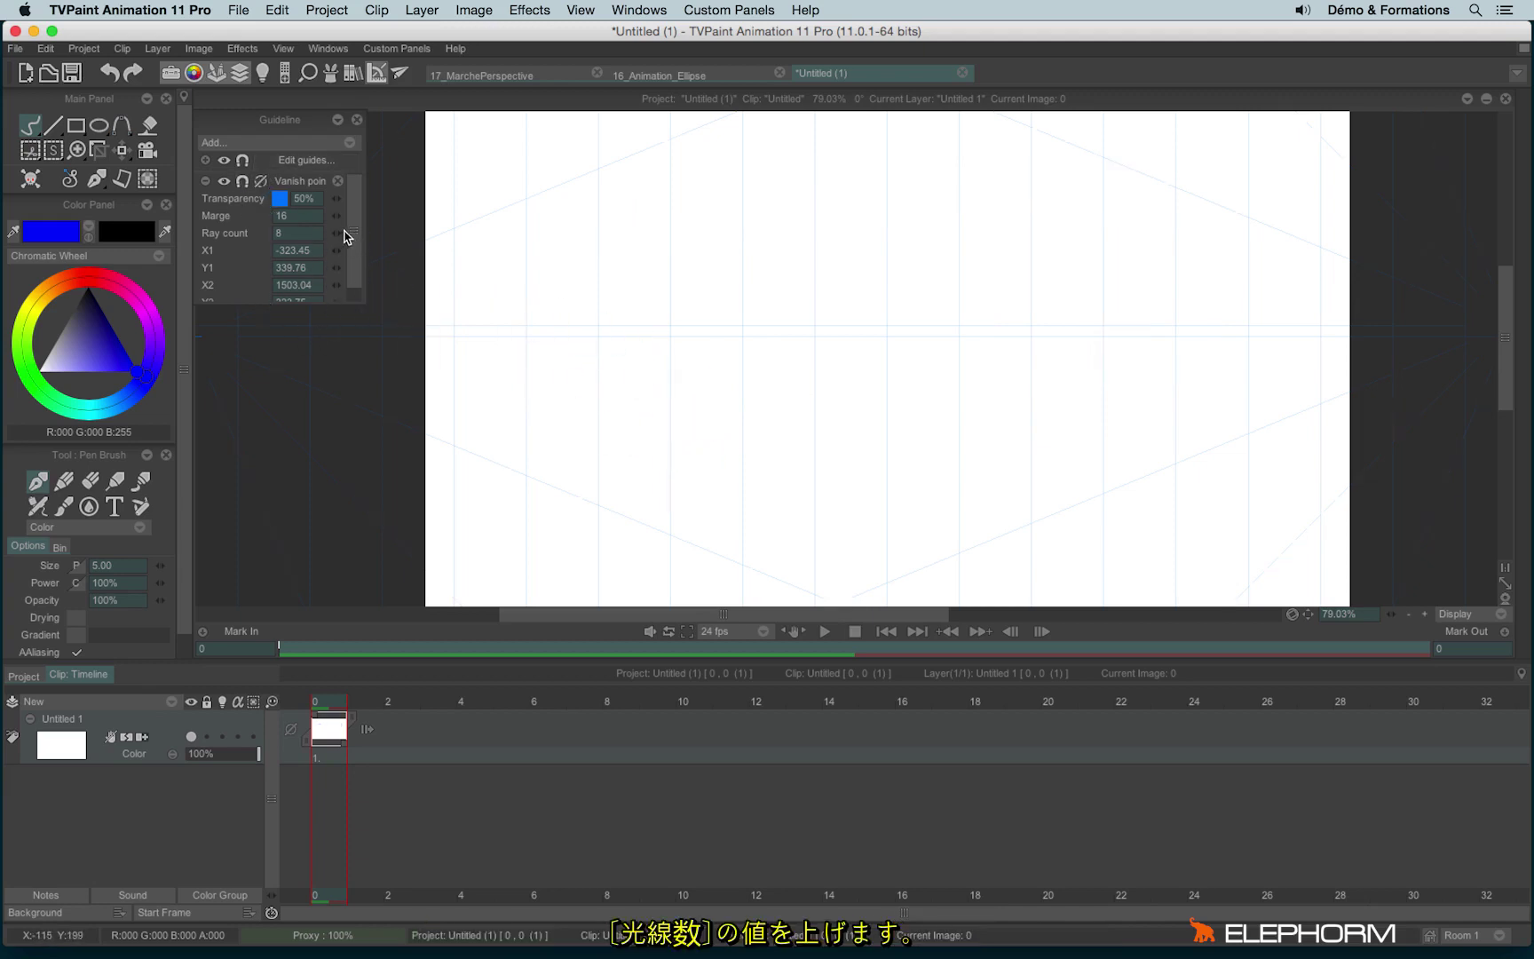
left_click_drag(399, 236, 435, 242)
scroll(861, 372, "up", 4)
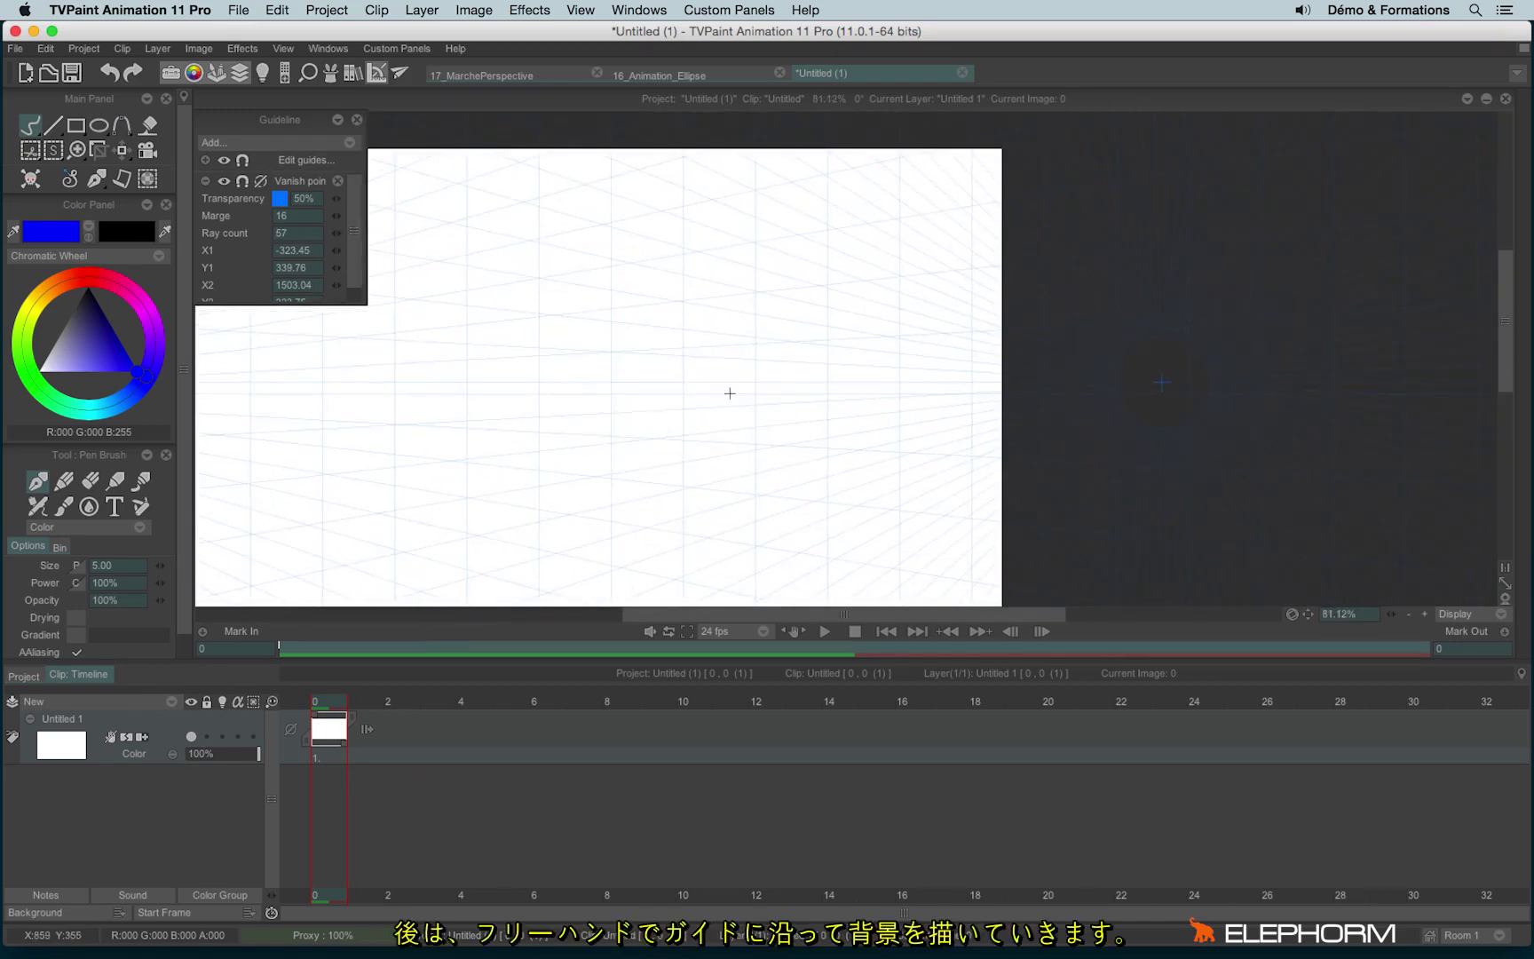
Step: Draw the box-shaped house's walls and left edge in blue along the perspective rays
mouse_move(672, 238)
left_mouse_down()
mouse_move(672, 456)
mouse_move(762, 448)
mouse_move(765, 368)
mouse_move(815, 367)
mouse_move(784, 370)
mouse_move(829, 435)
mouse_move(918, 427)
left_mouse_up()
mouse_move(890, 269)
left_mouse_down()
mouse_move(909, 433)
mouse_move(907, 231)
left_mouse_up()
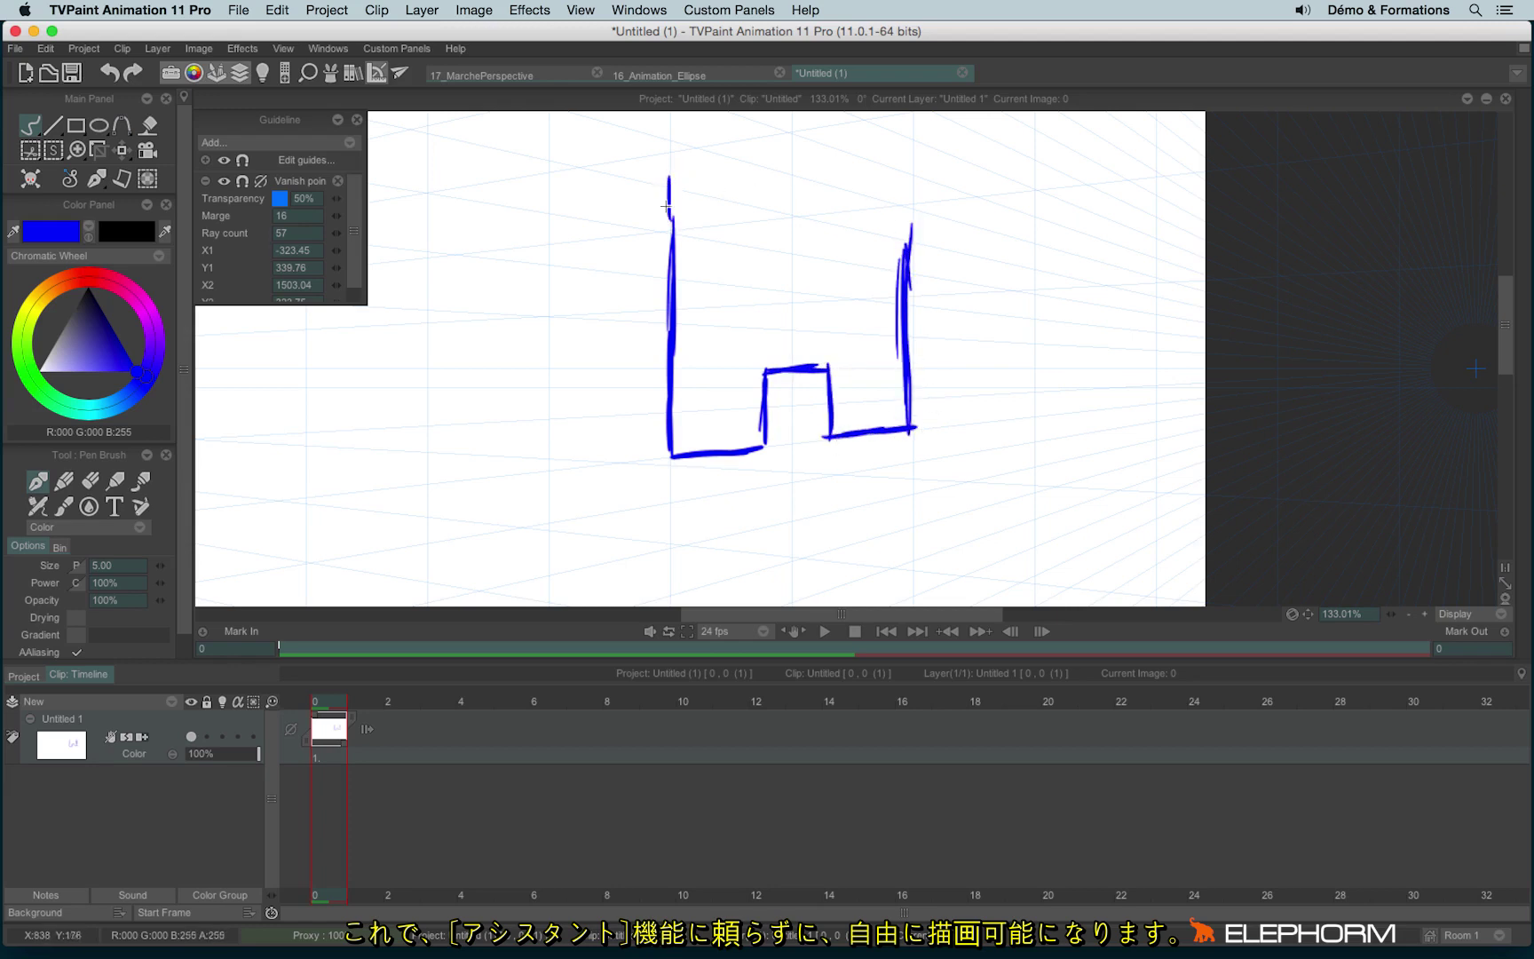
mouse_move(665, 221)
left_mouse_down()
mouse_move(670, 153)
mouse_move(899, 206)
mouse_move(904, 253)
left_mouse_up()
mouse_move(604, 173)
left_mouse_down()
mouse_move(847, 206)
mouse_move(676, 229)
mouse_move(672, 333)
left_mouse_up()
mouse_move(678, 270)
left_mouse_down()
mouse_move(661, 467)
mouse_move(922, 488)
left_mouse_up()
scroll(955, 230, "down", 5)
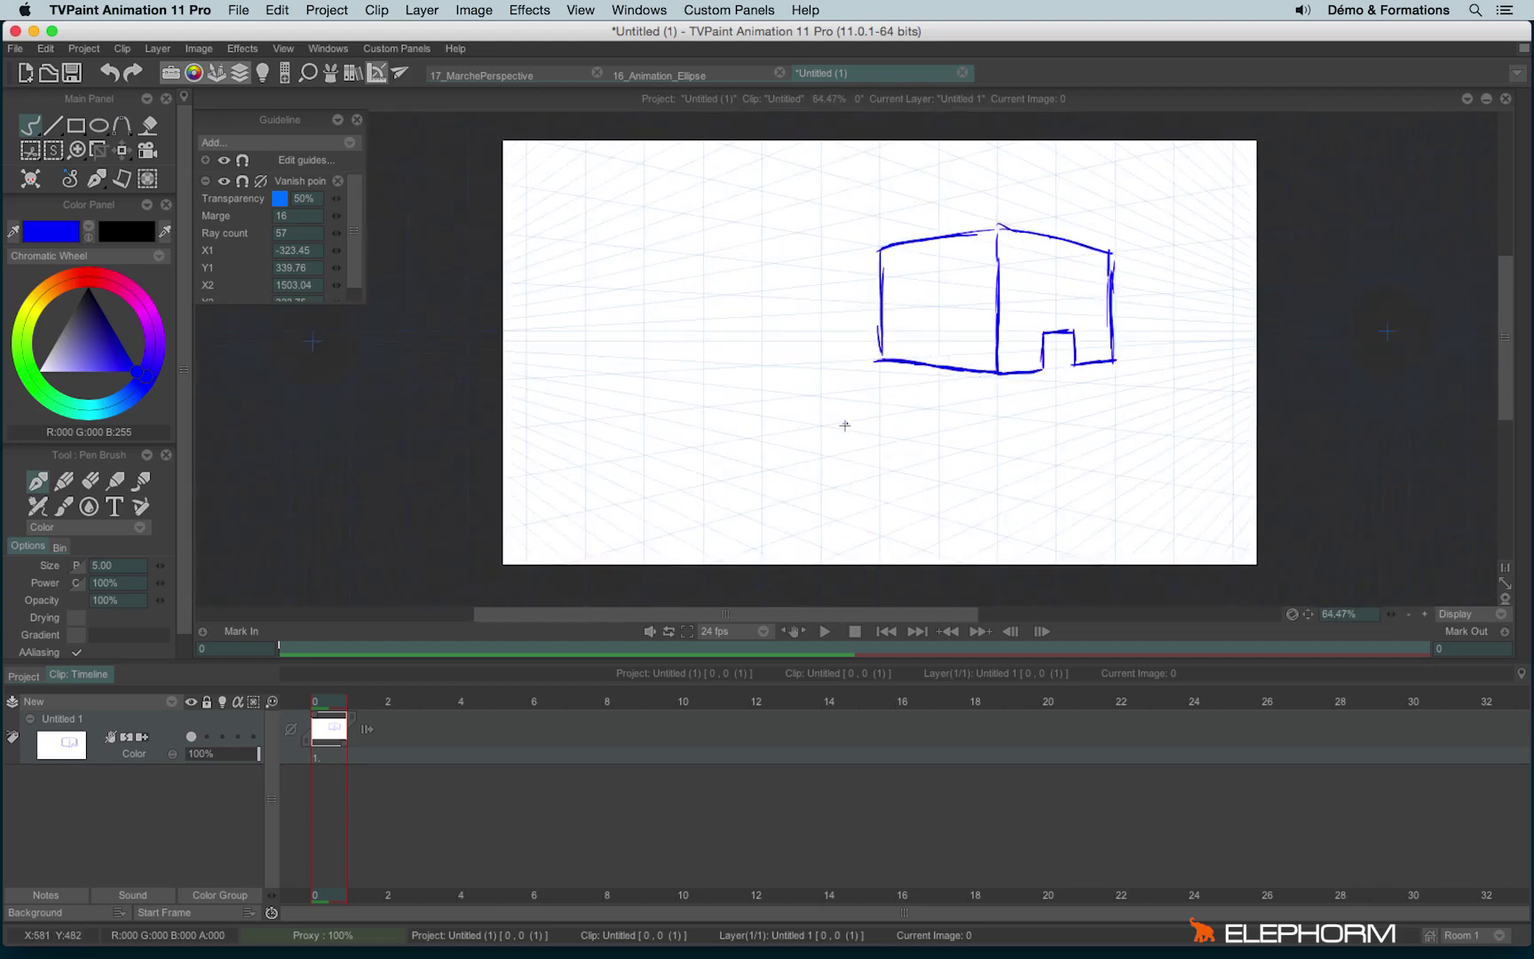
Step: Clear the house drawing and old guide, then add a Vanish point 3 guide with repositioned vanishing points
left_click(337, 181)
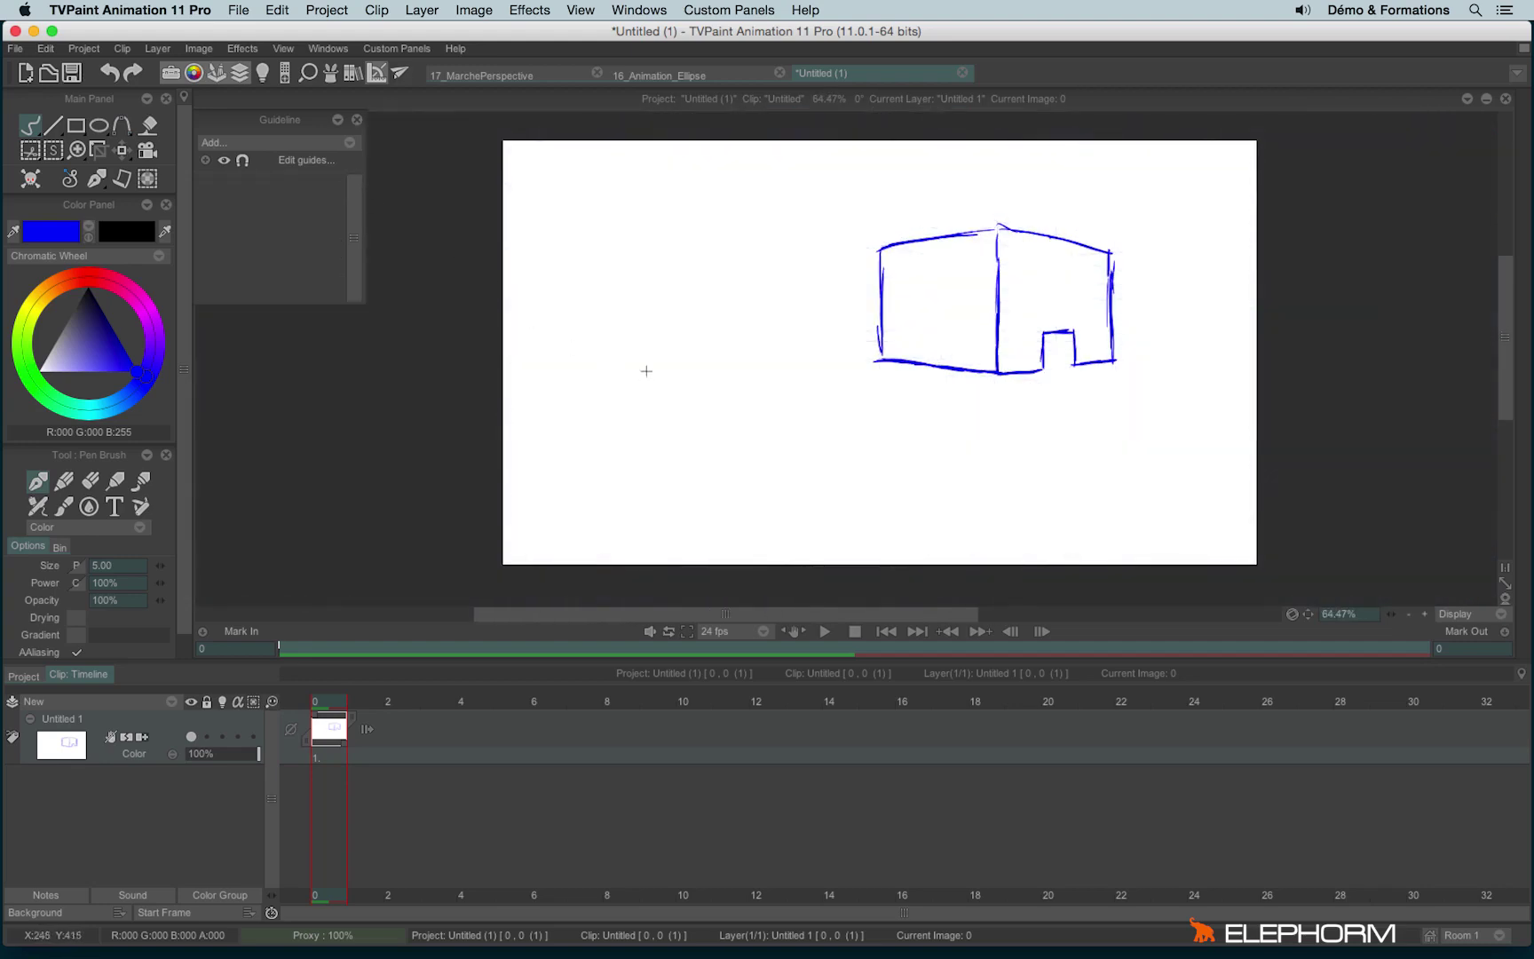
key("BackSpace")
left_click(349, 142)
mouse_move(445, 245)
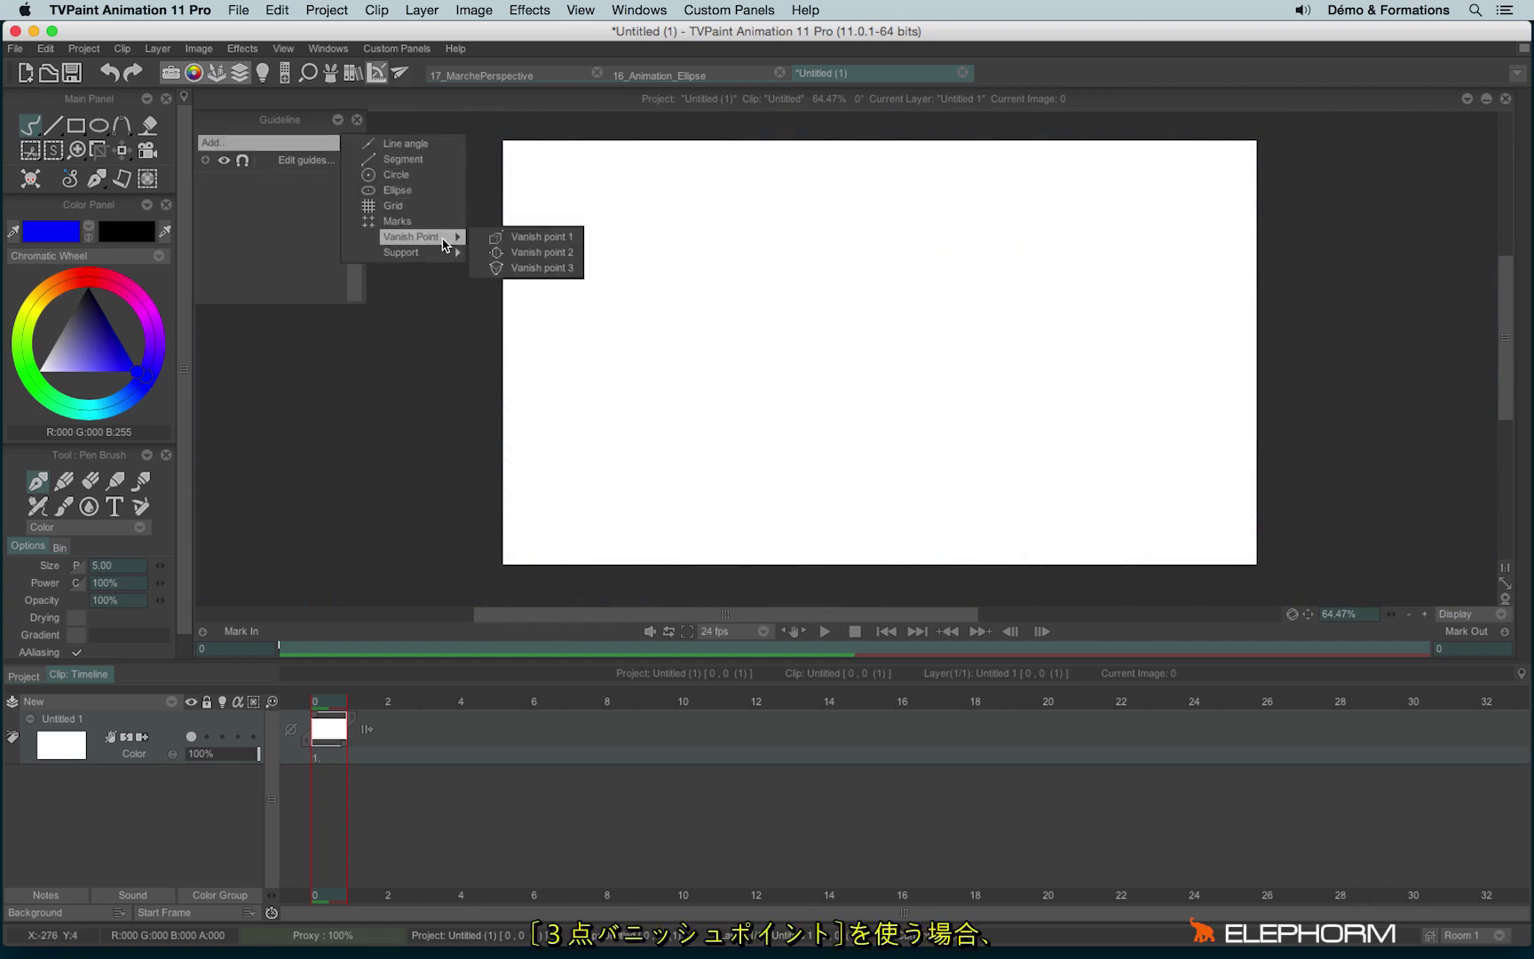
left_click(578, 267)
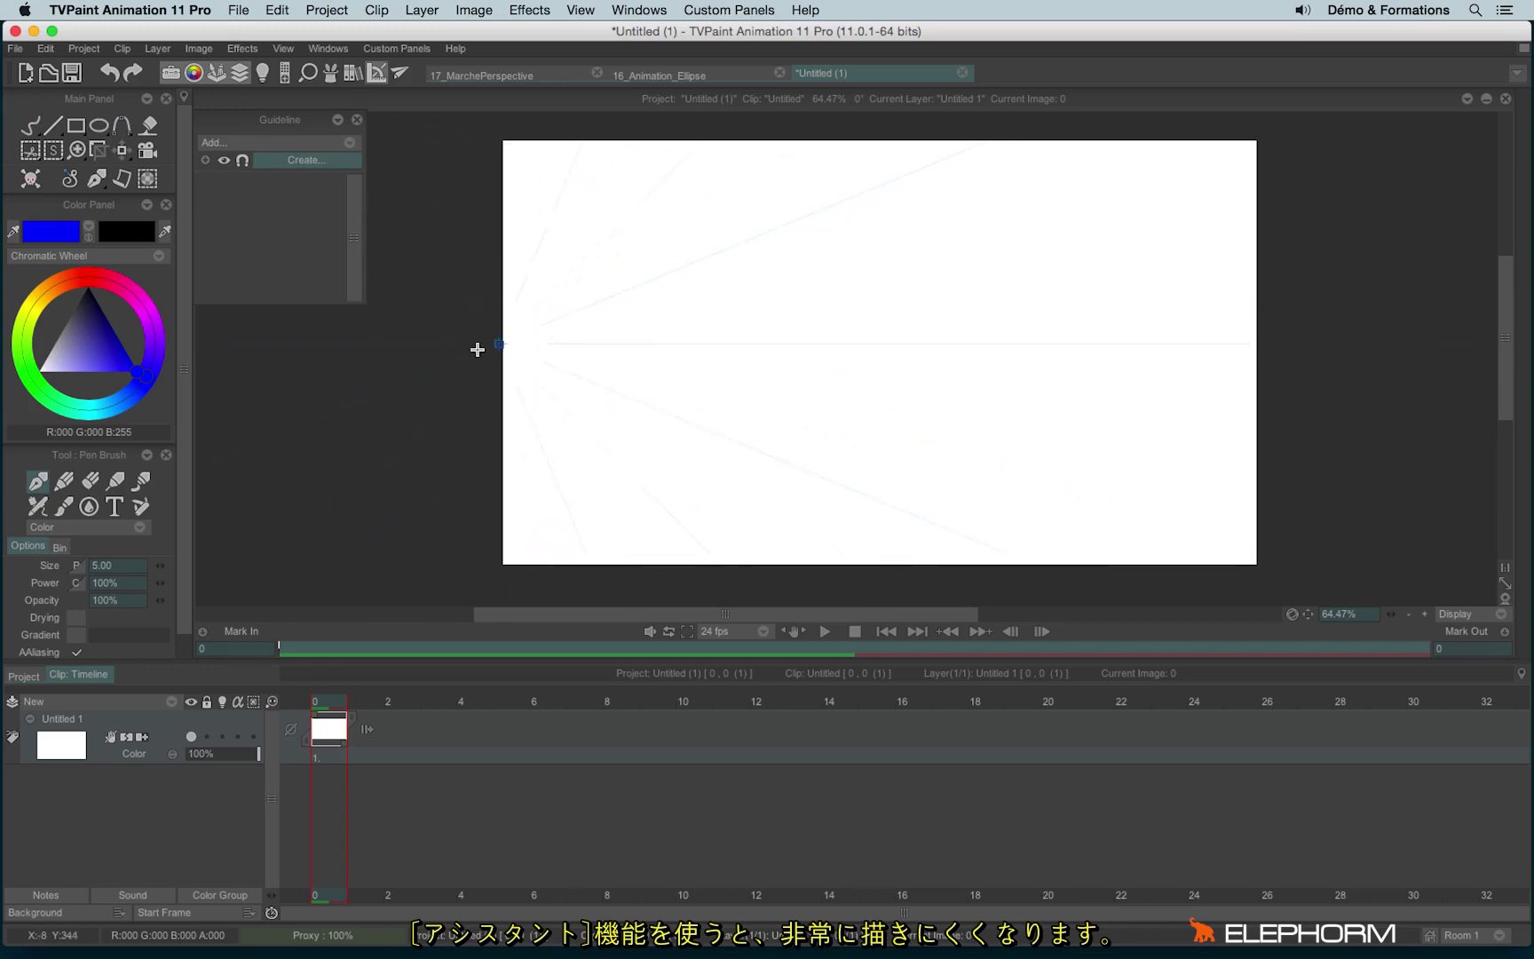
left_click_drag(1371, 448, 1364, 360)
left_click_drag(1058, 358, 884, 120)
Step: Draw test strokes snapping to the perspective, then clear them and delete the guide
mouse_move(862, 228)
left_mouse_down()
mouse_move(827, 386)
mouse_move(898, 375)
left_mouse_up()
left_click_drag(915, 234, 963, 402)
mouse_move(744, 342)
left_mouse_down()
mouse_move(872, 346)
mouse_move(842, 373)
mouse_move(831, 437)
left_mouse_up()
left_click_drag(824, 365, 807, 432)
key("BackSpace")
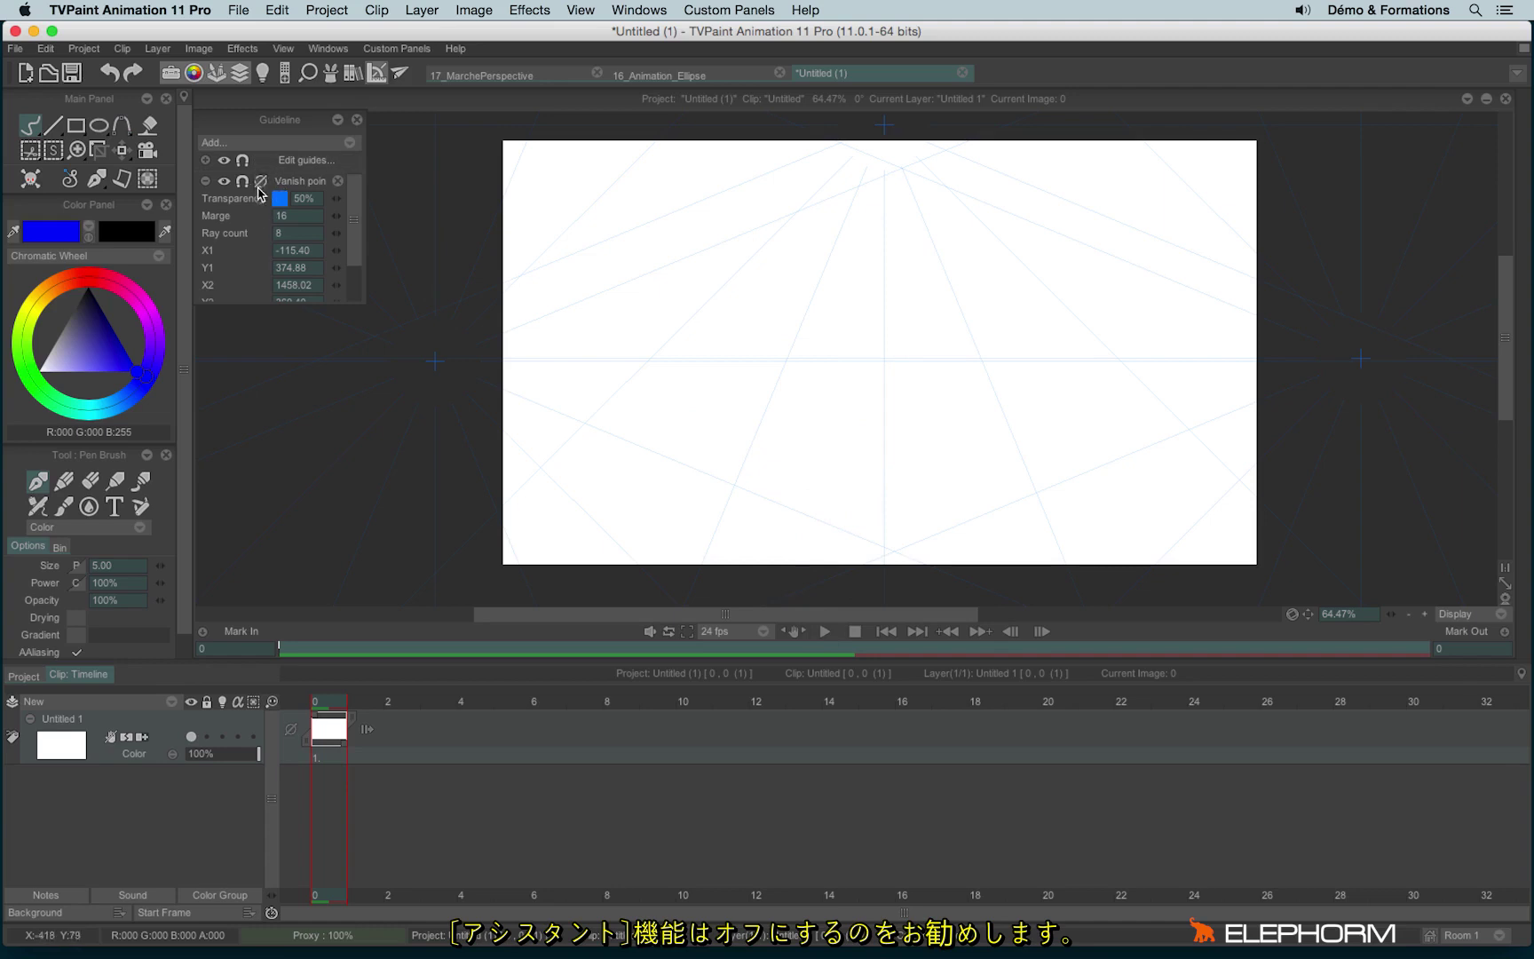
left_click(337, 180)
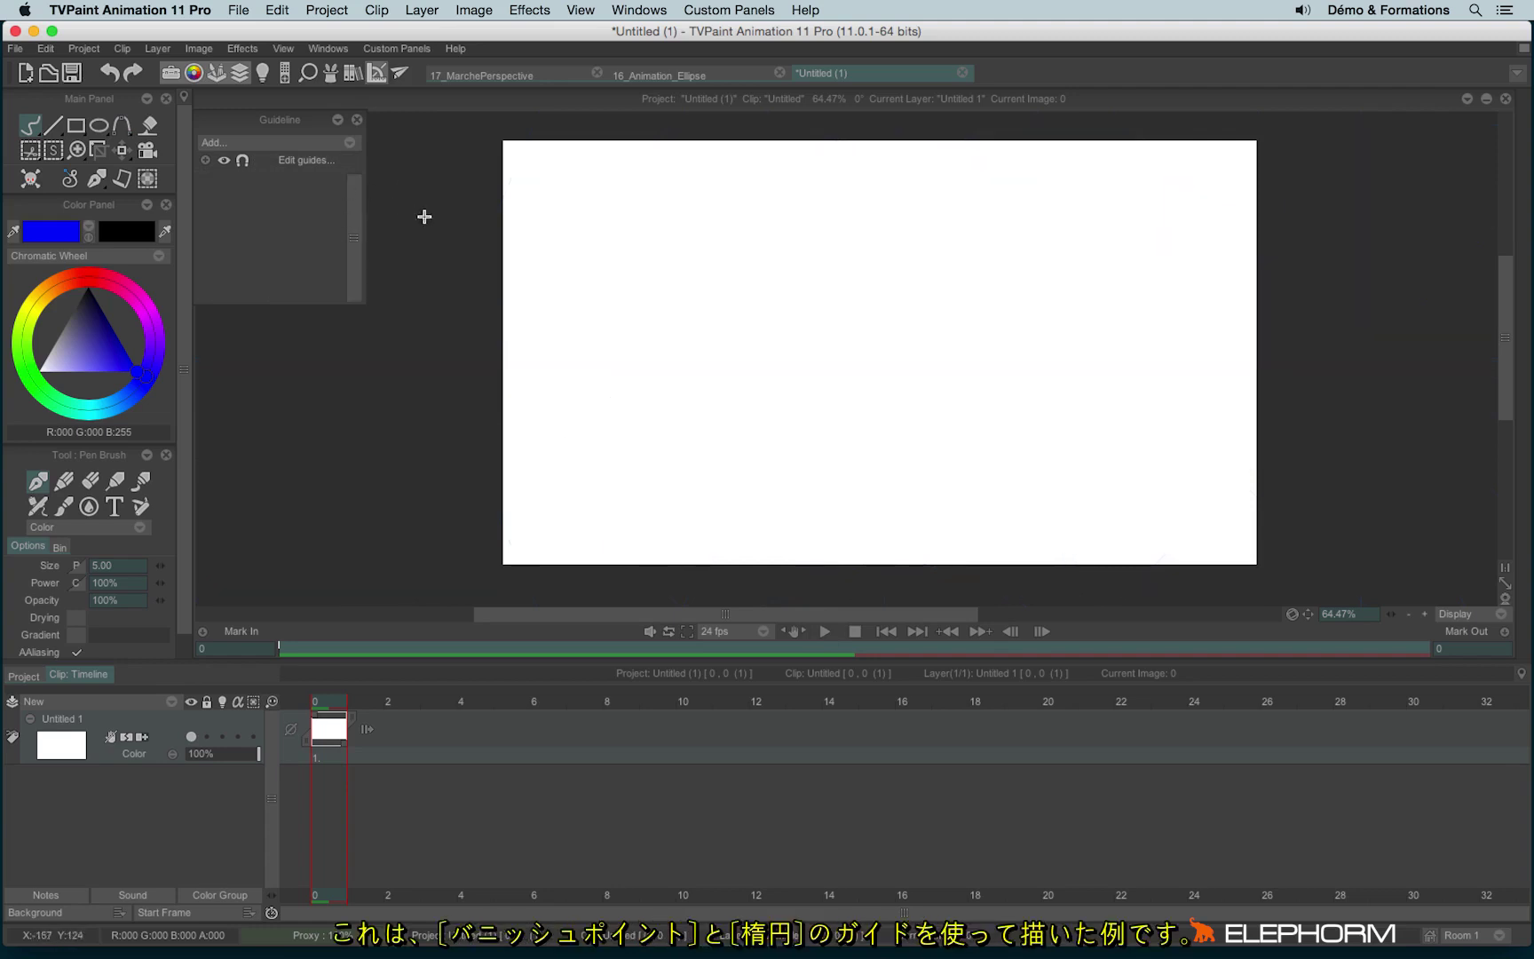
Step: Switch to the 17_MarchePerspective project and play its walking-character animation
left_click(486, 78)
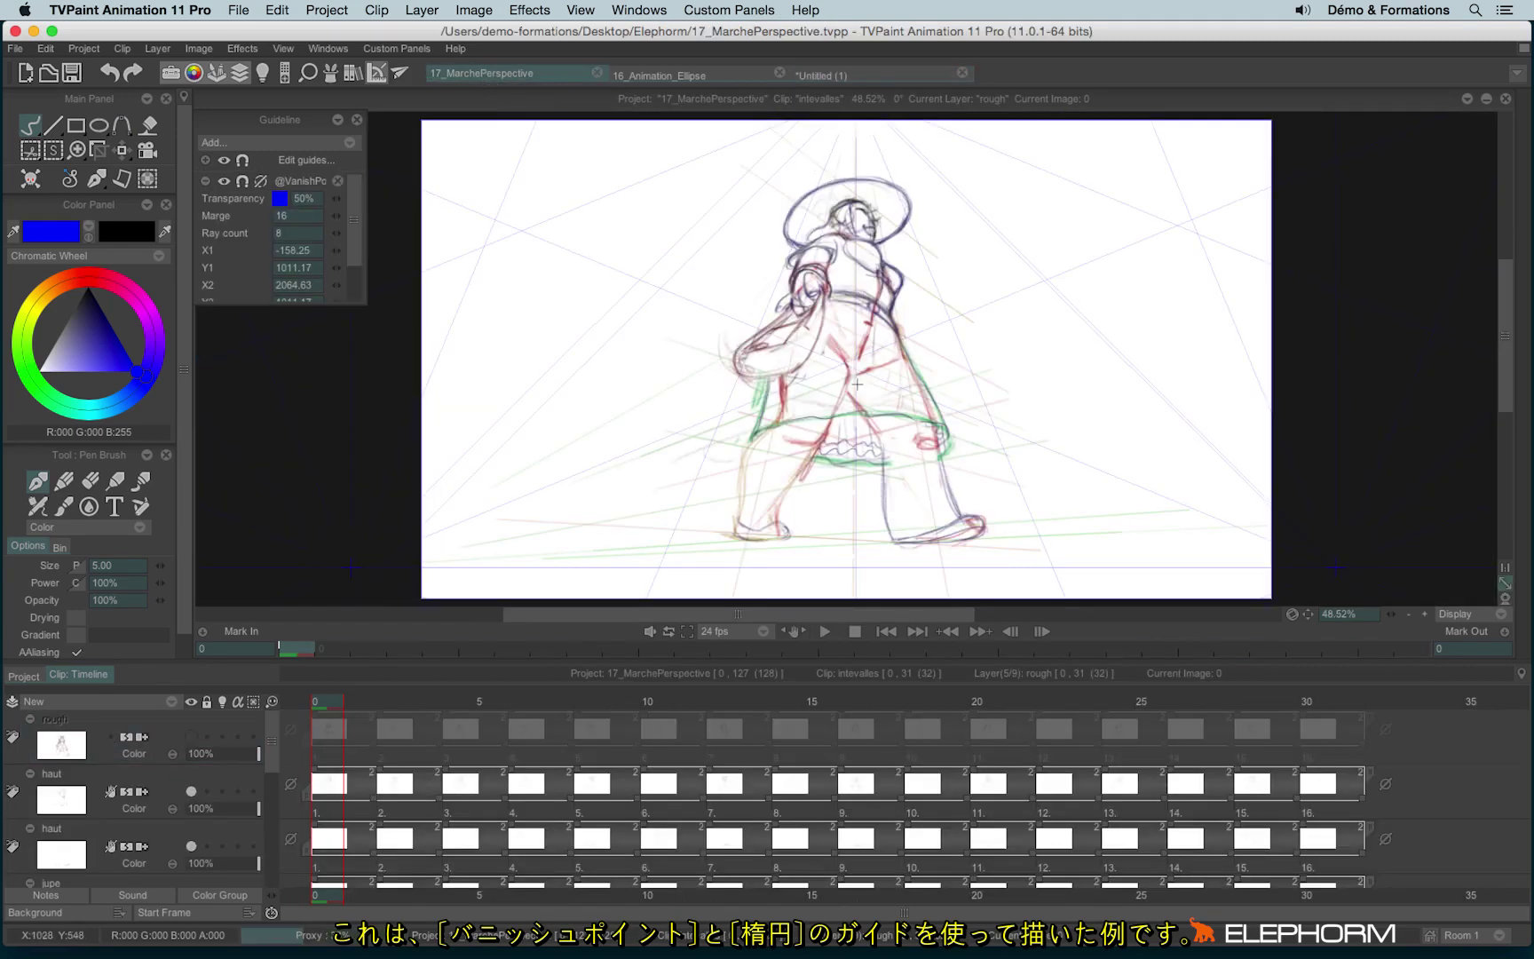
left_click(825, 631)
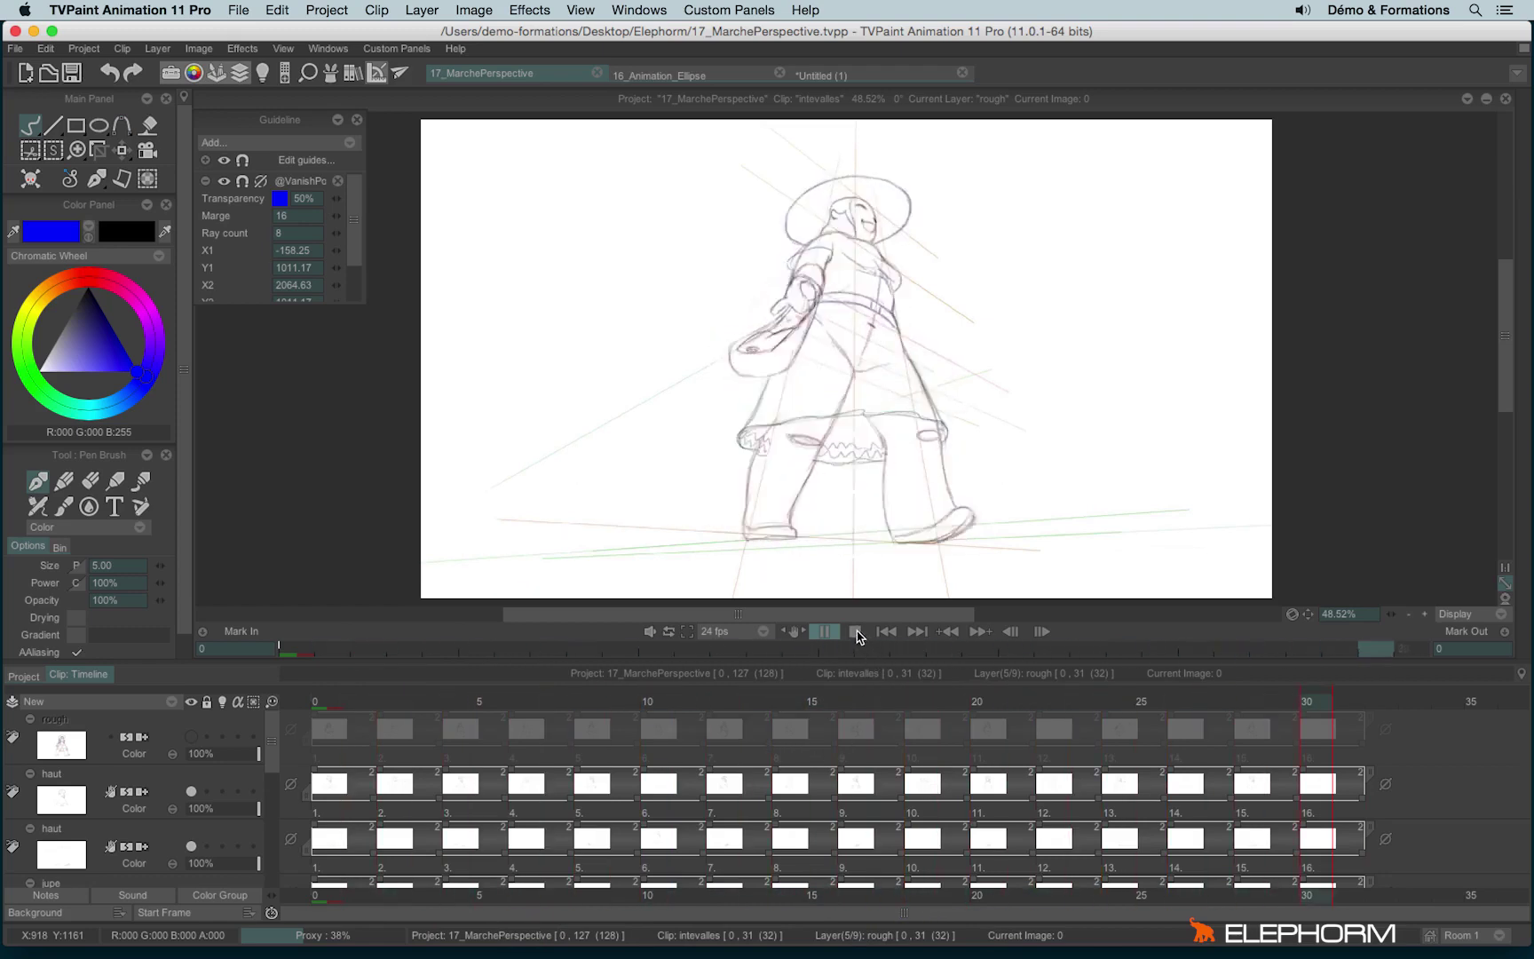
scroll(818, 718, "down", 2)
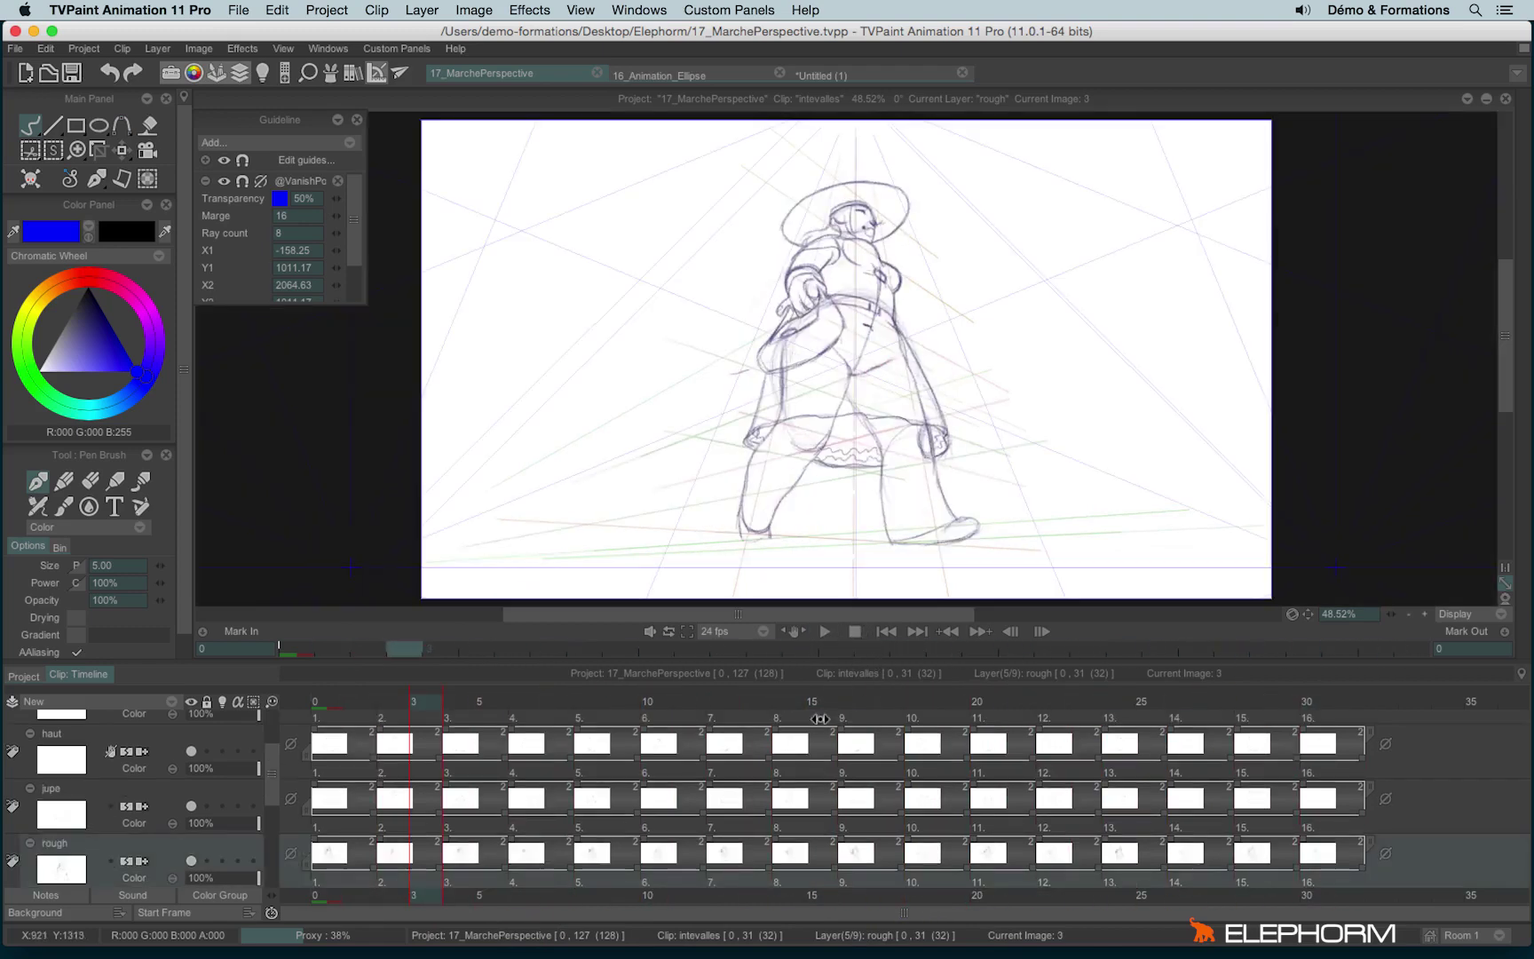
Step: Return to the Untitled (1) project and add a Safe area guide
left_click(828, 78)
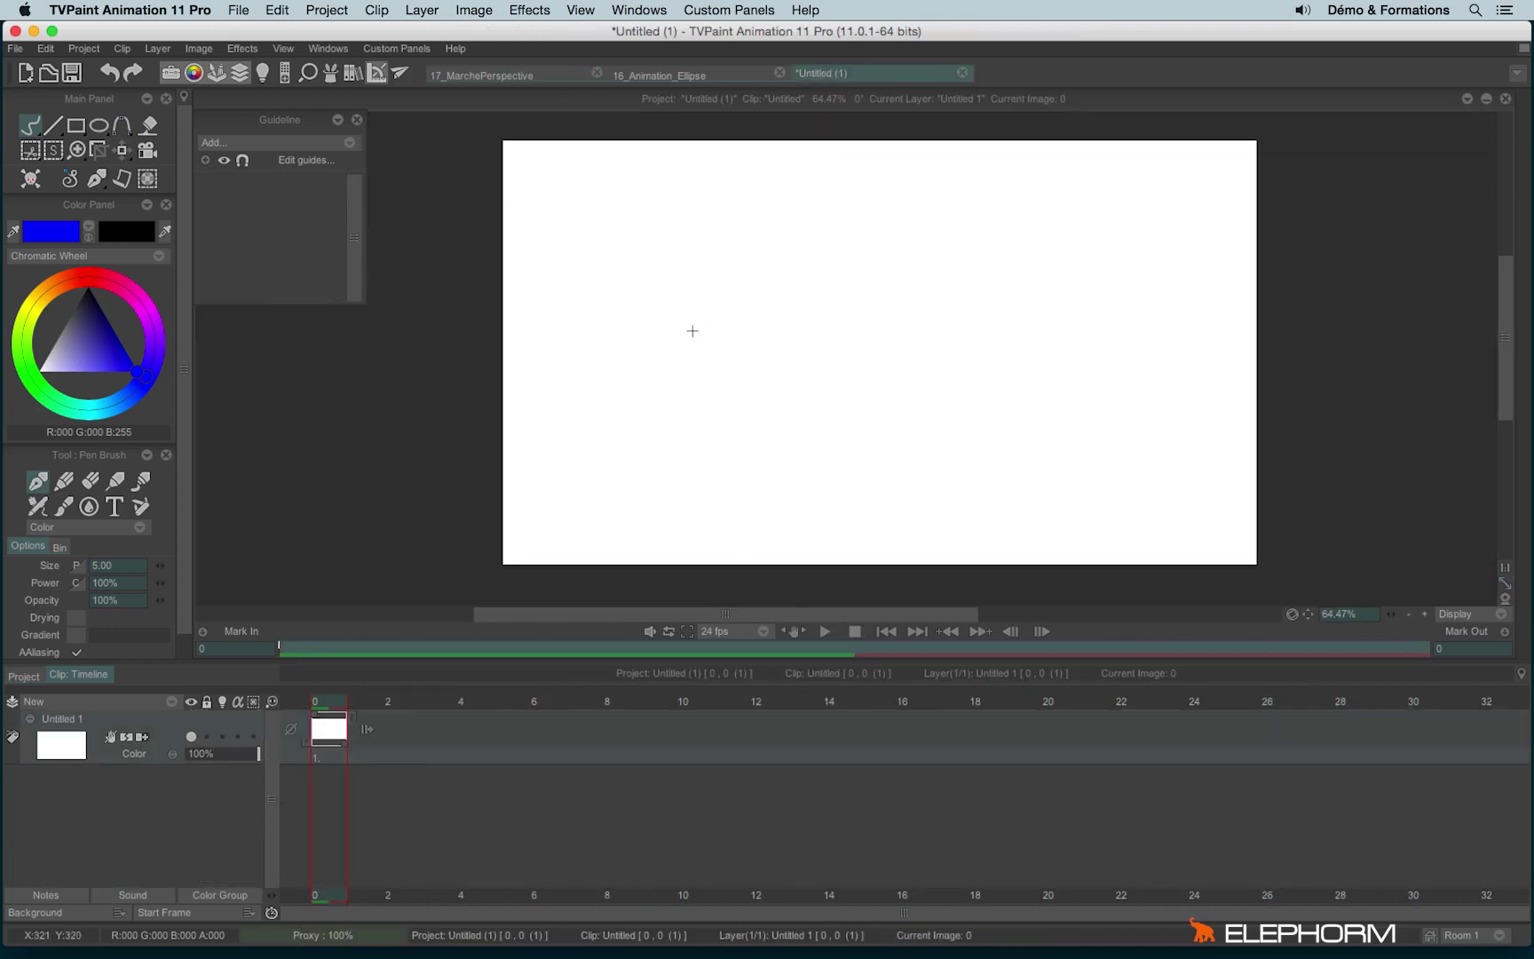
left_click(311, 143)
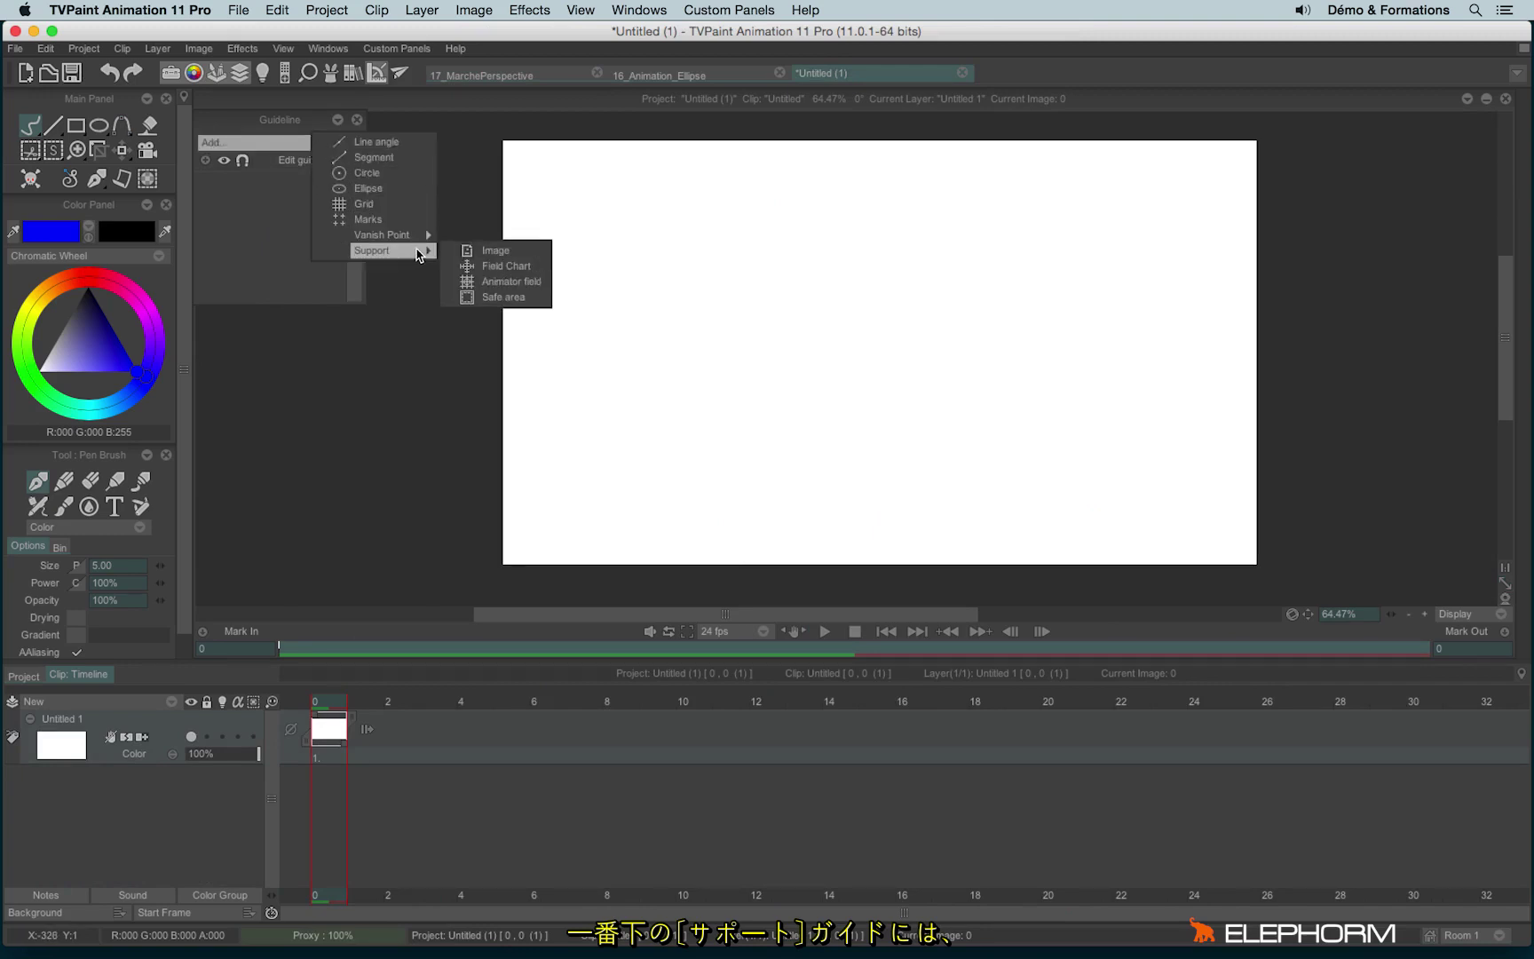
left_click(531, 305)
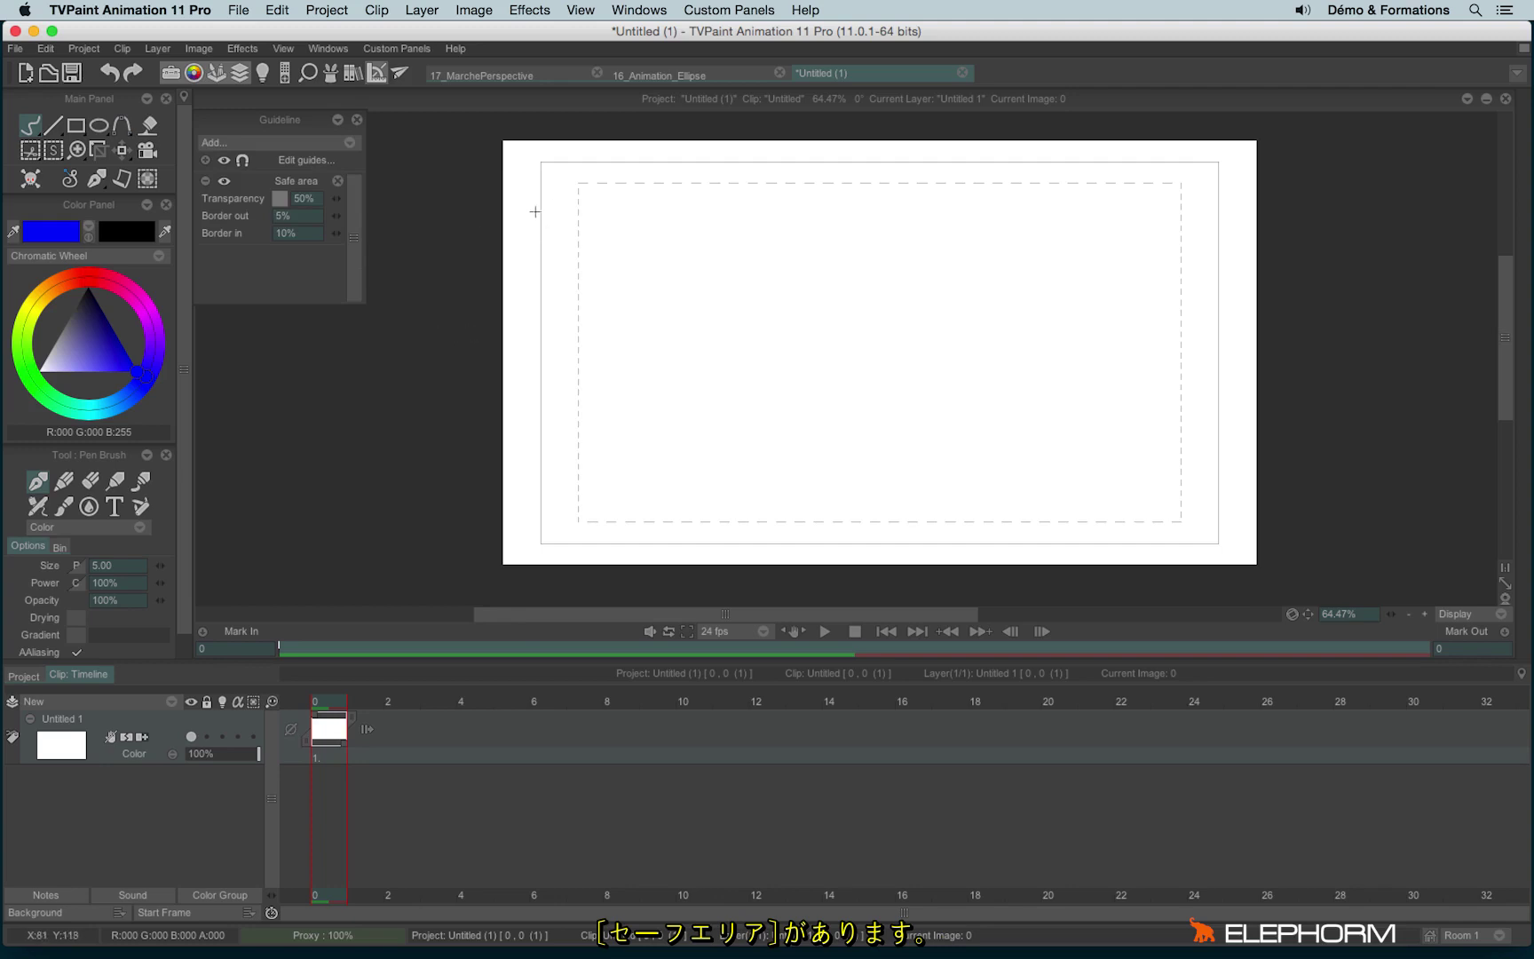
Step: Test a stroke along the safe-area edges, undo it, and set Border out to 3%
mouse_move(551, 202)
left_mouse_down()
mouse_move(507, 463)
mouse_move(583, 579)
mouse_move(742, 571)
left_mouse_up()
left_click_drag(892, 551, 1213, 555)
key("ctrl+z")
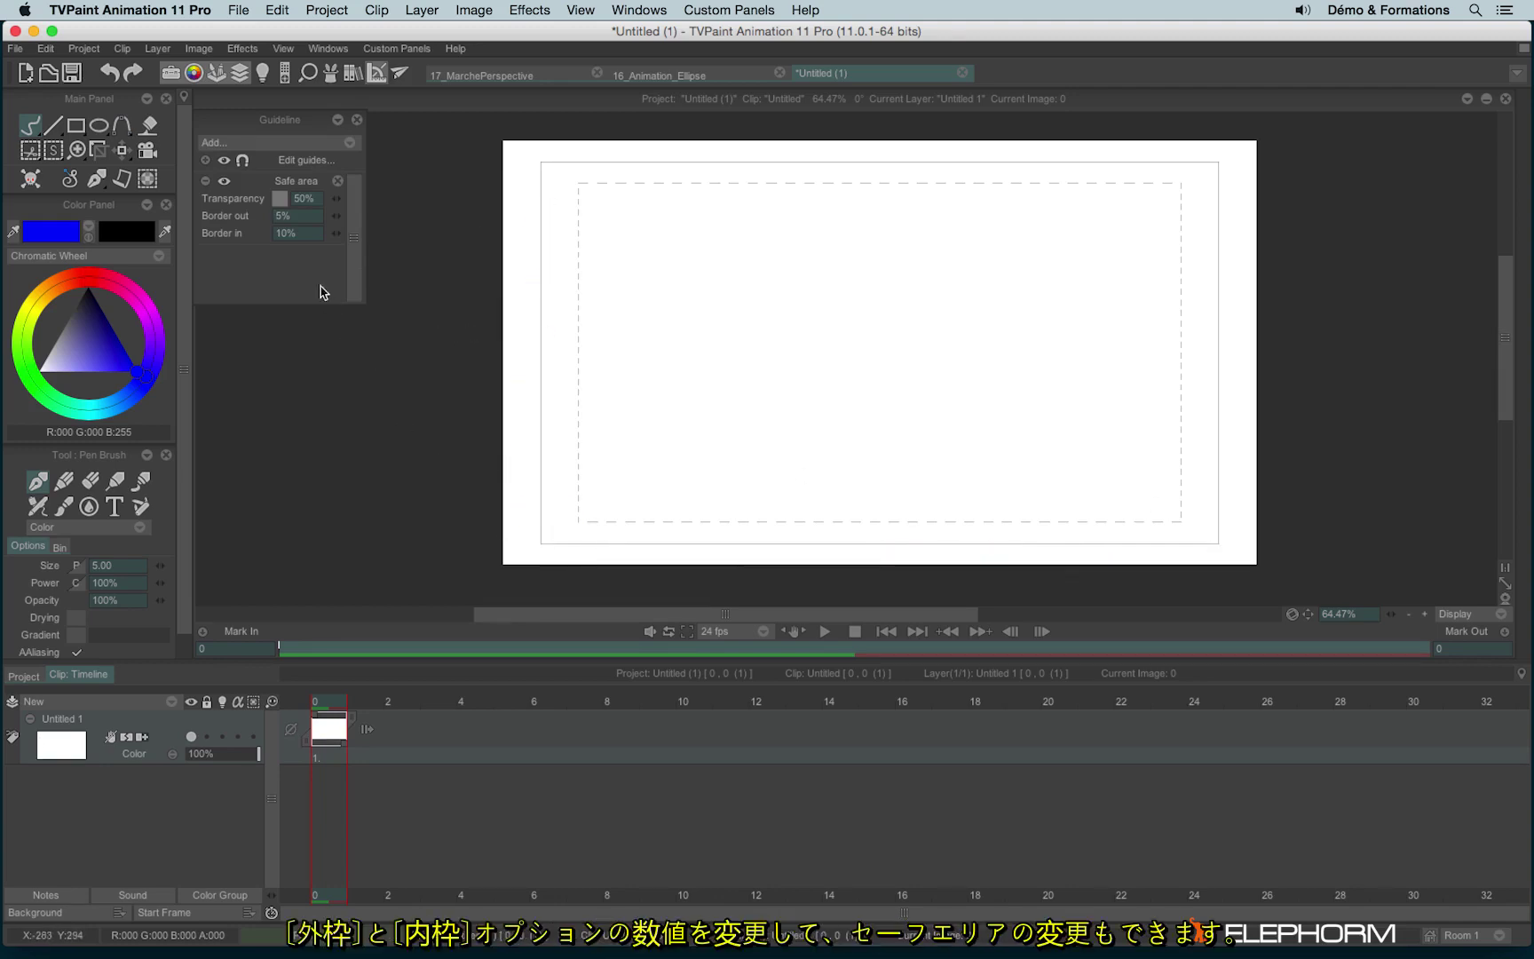
left_click_drag(337, 222, 334, 238)
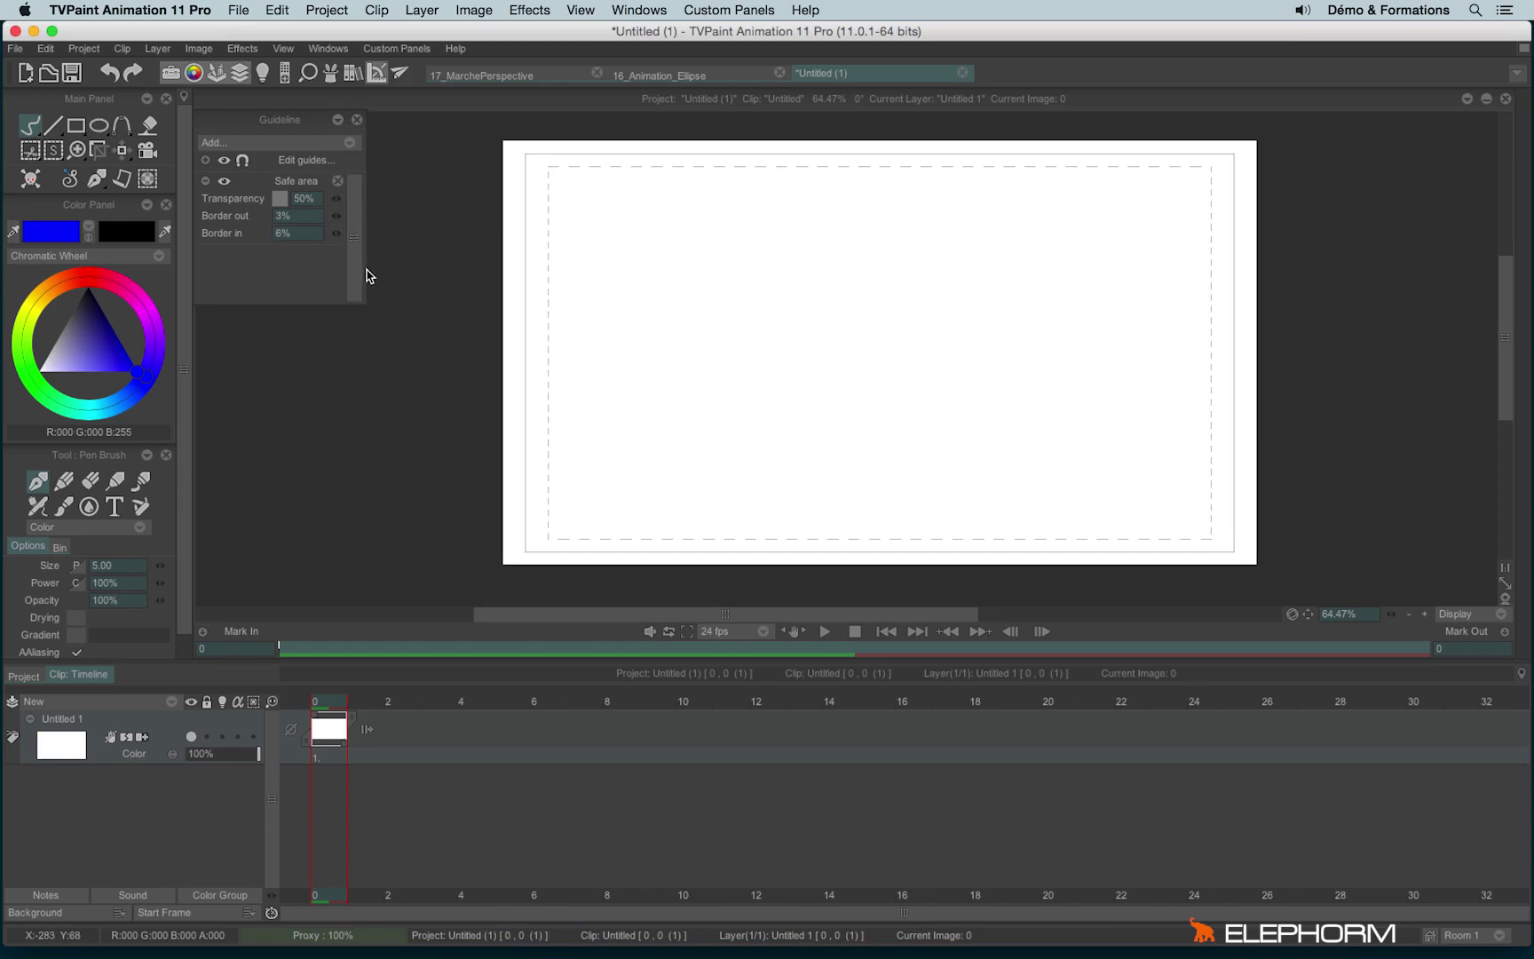
Step: Remove the safe-area guide and add an Animator field guide
left_click(337, 180)
left_click(335, 143)
mouse_move(416, 252)
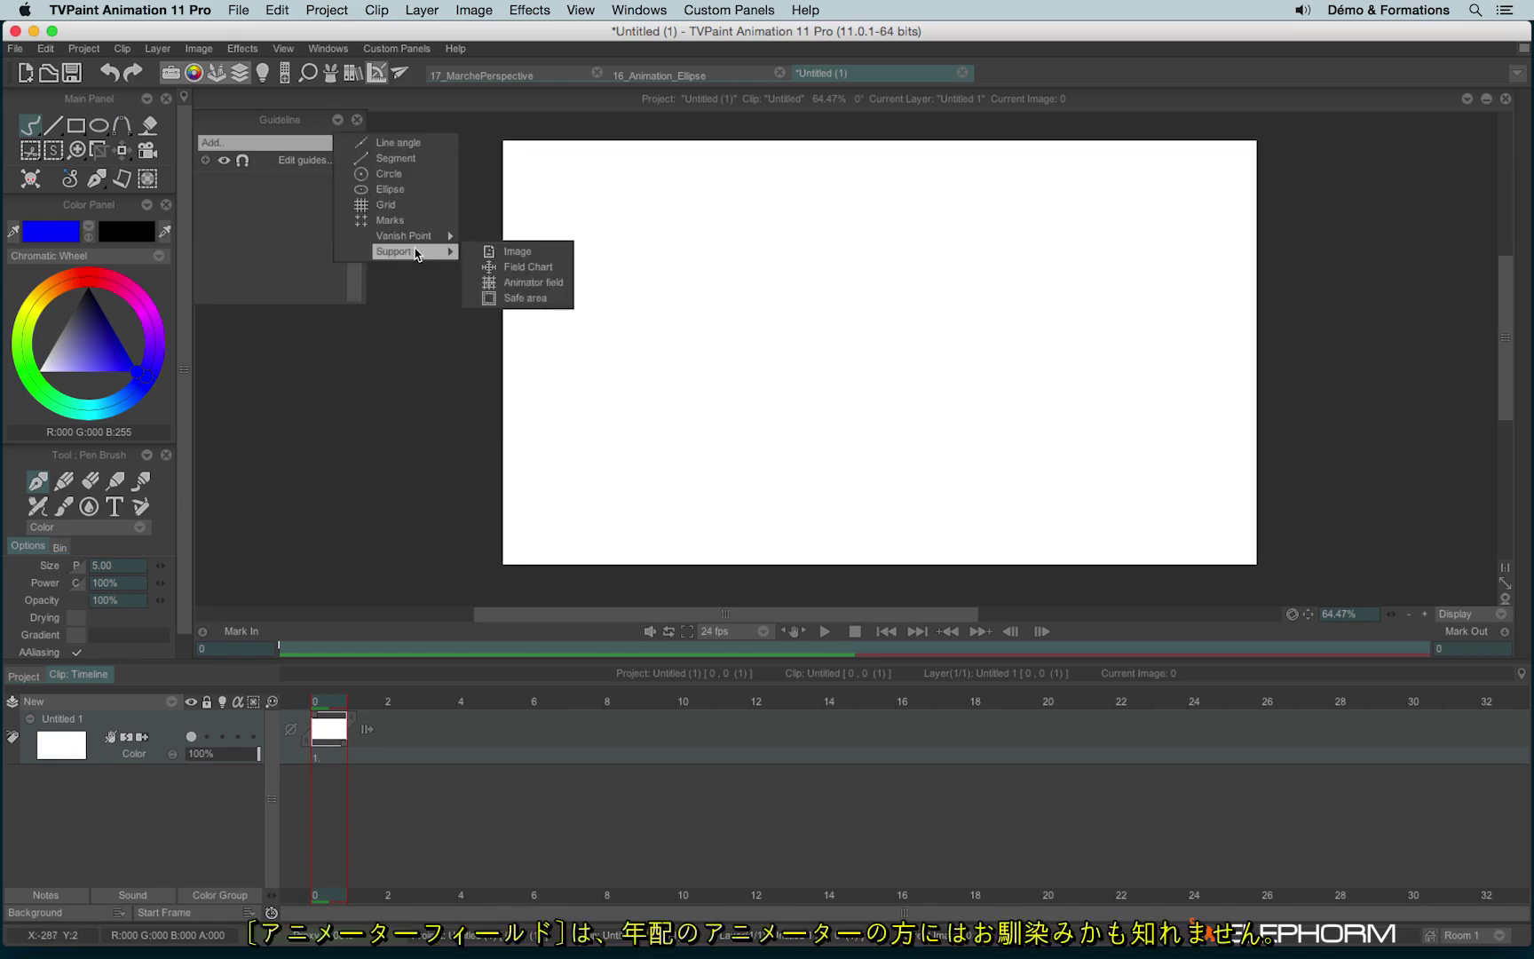
left_click(536, 283)
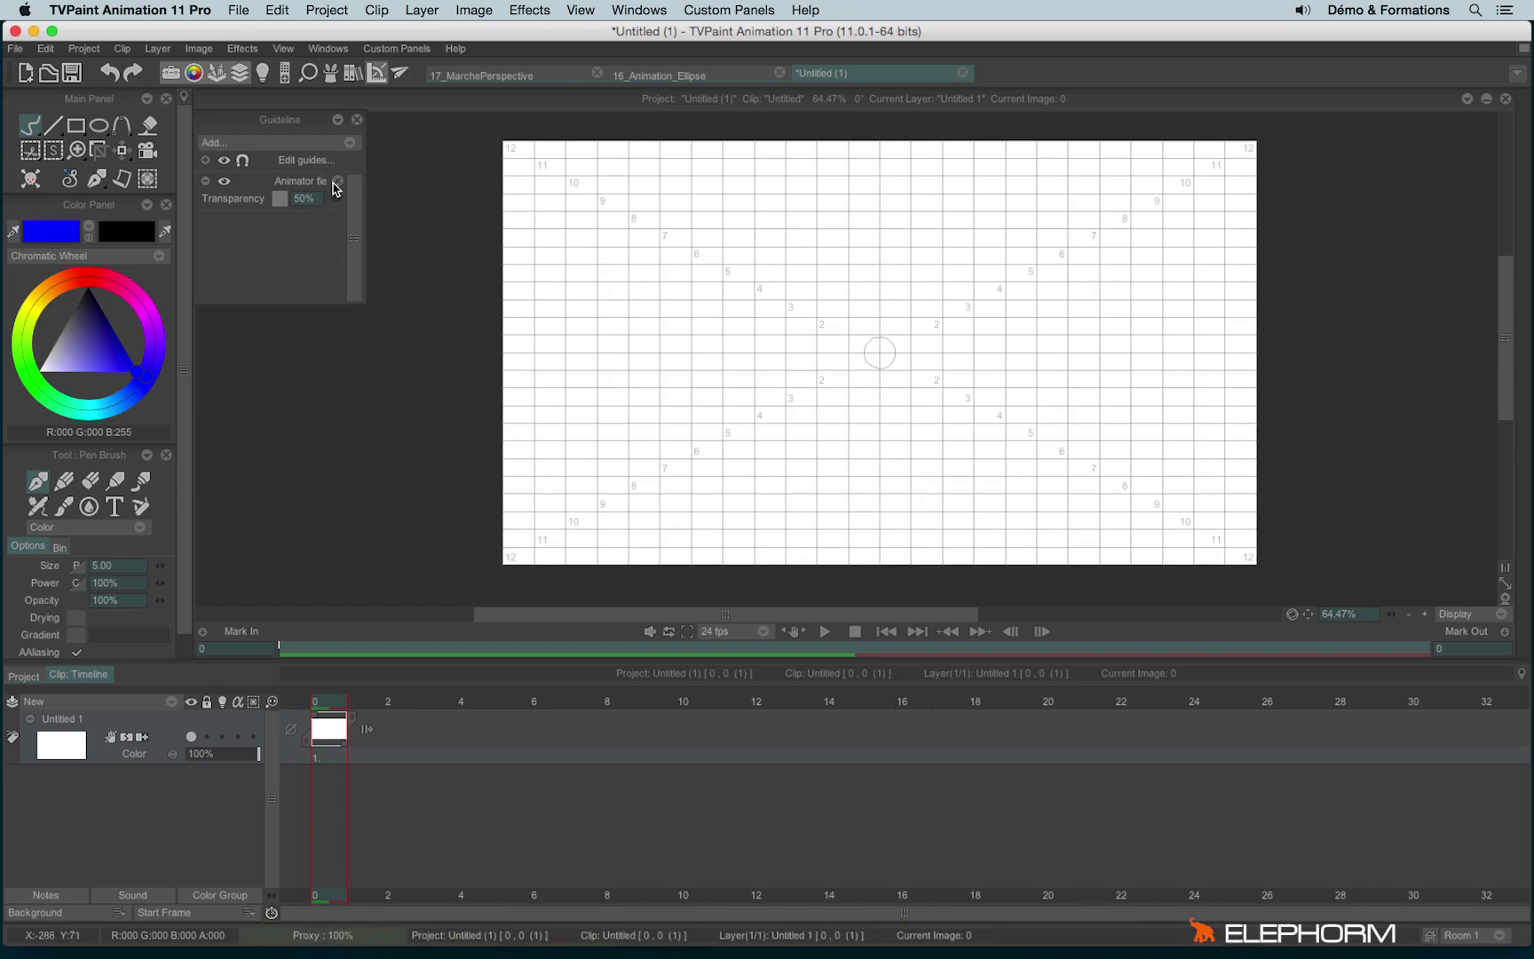
Step: Swap the Animator field for a Field Chart guide, then remove it and close the guide list
left_click(337, 181)
left_click(350, 142)
mouse_move(421, 250)
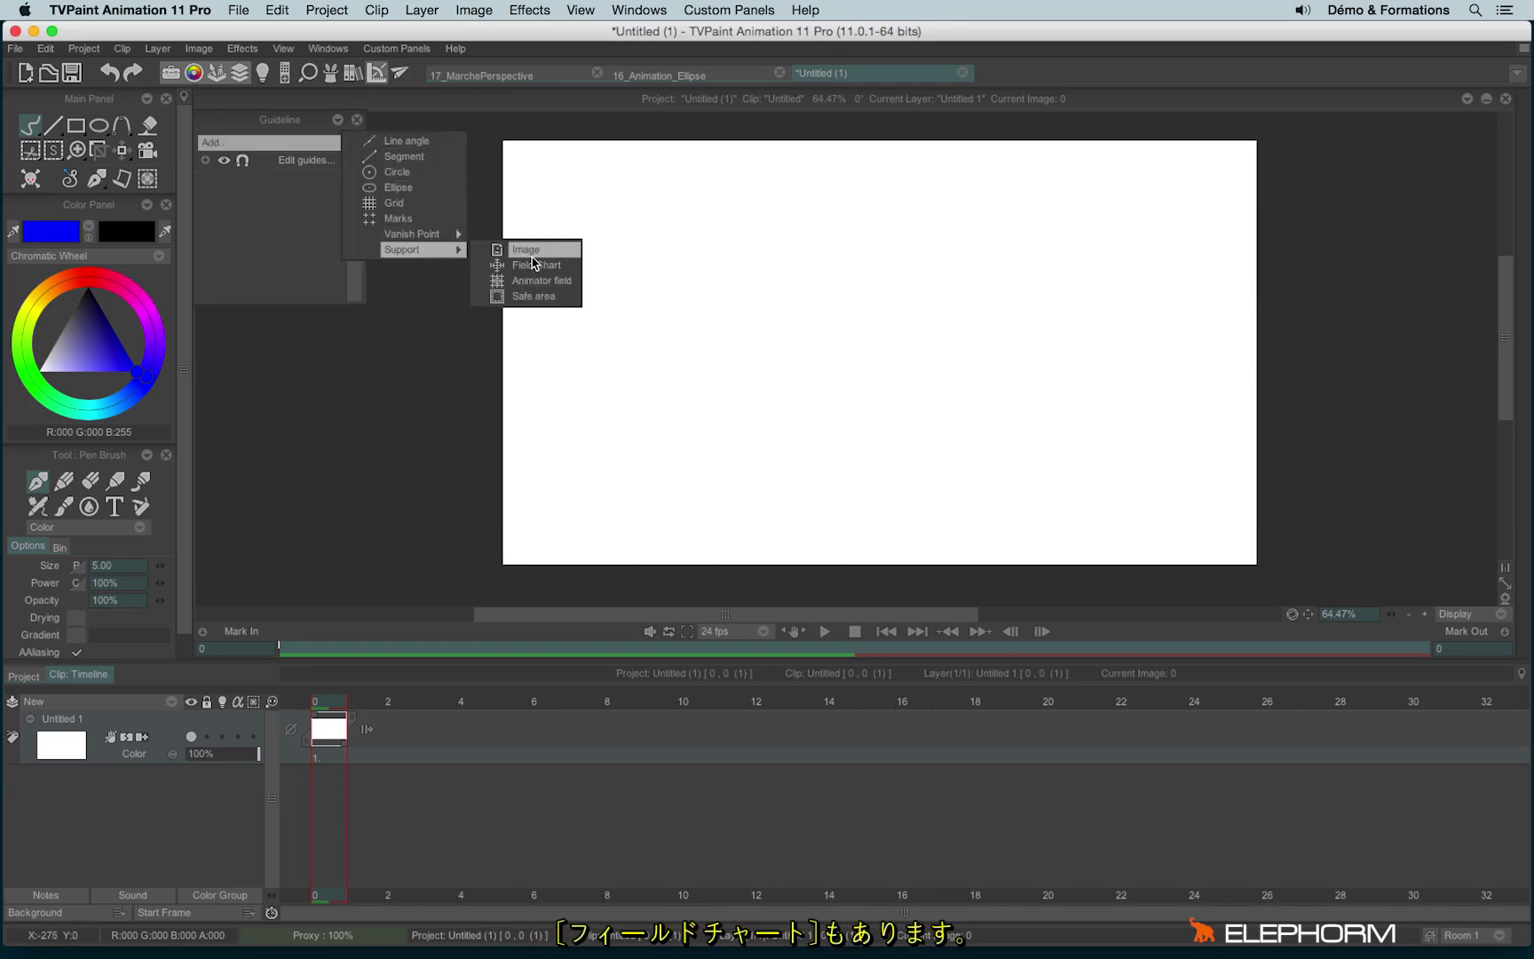
left_click(535, 264)
left_click(337, 181)
left_click(349, 142)
mouse_move(421, 250)
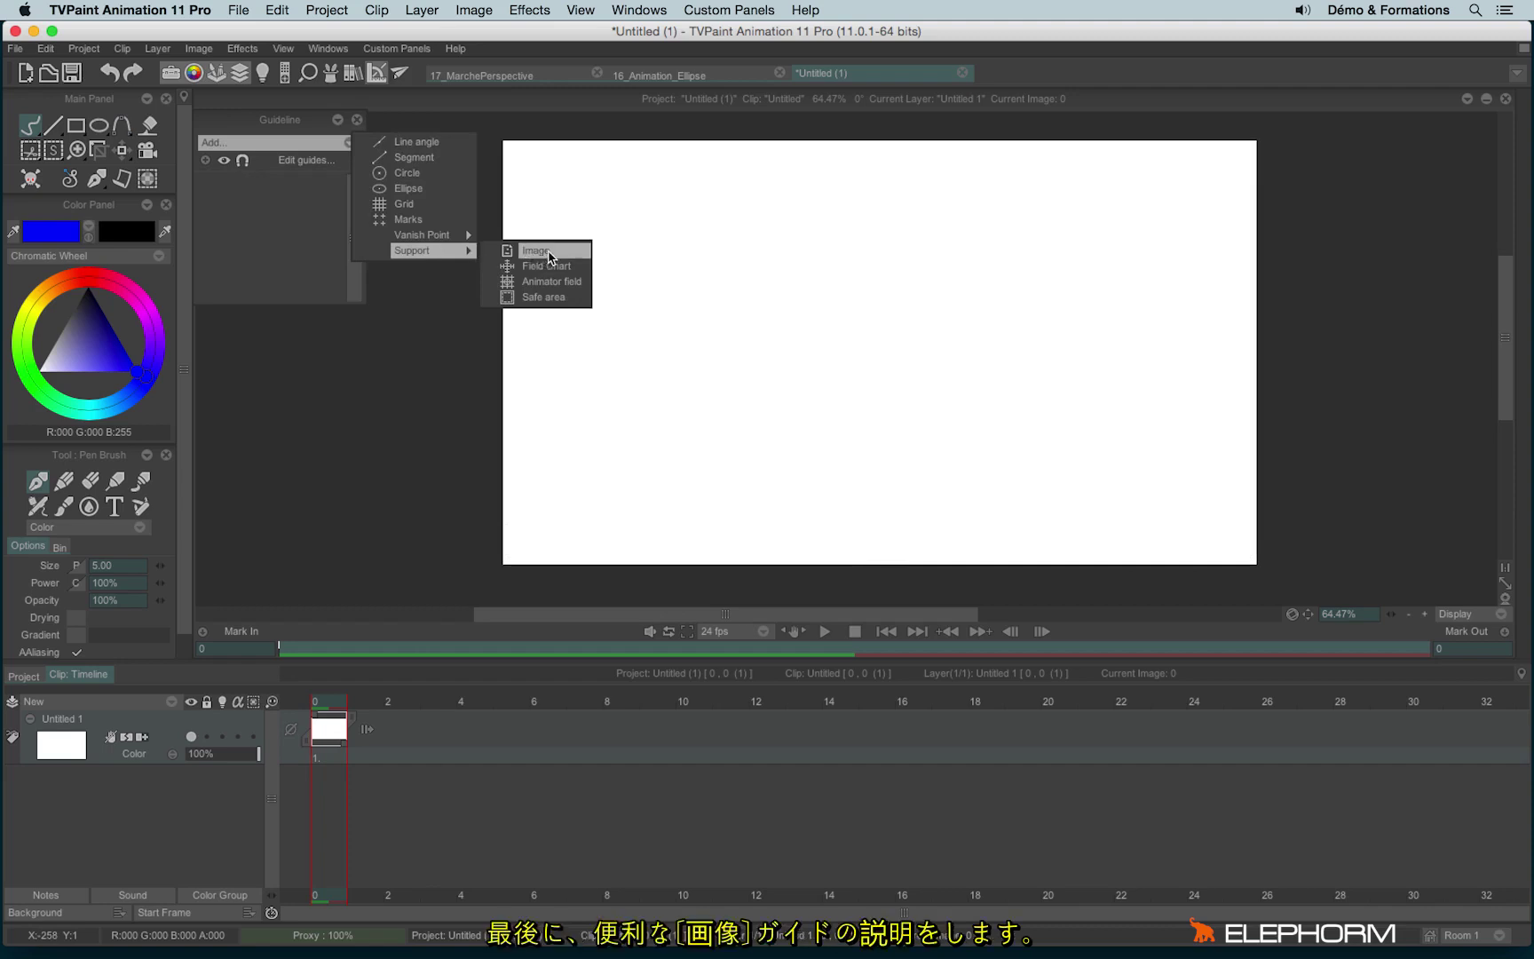
left_click(275, 240)
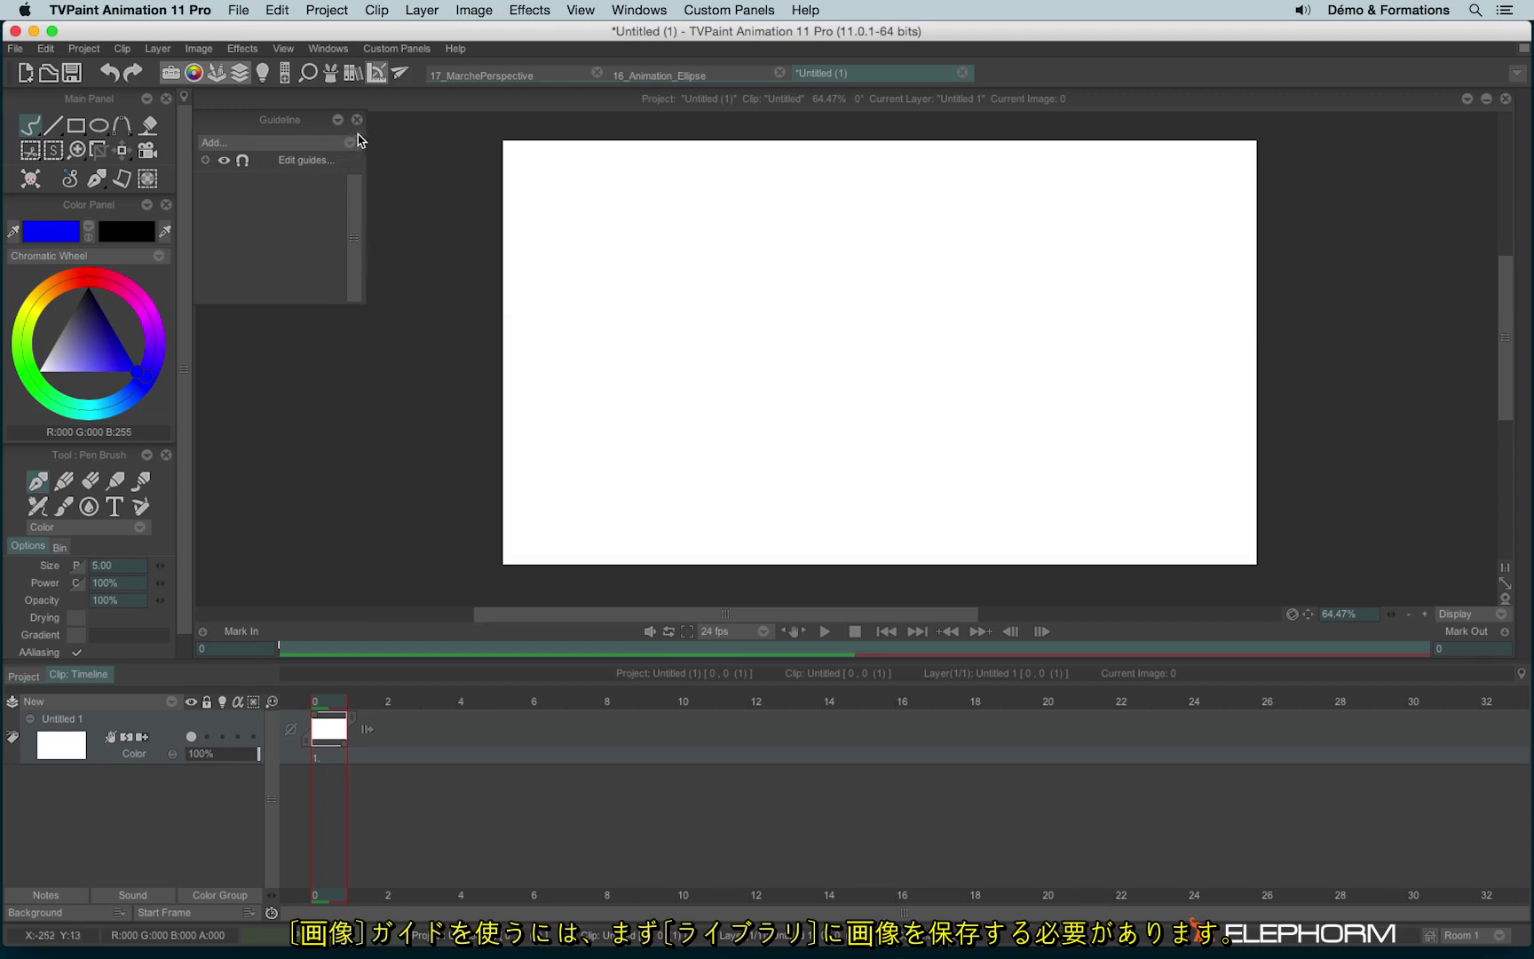
Step: Load 18_ModelSheet.png from the Bureau > Elephorm folder into the Image Library as a new image
left_click(348, 77)
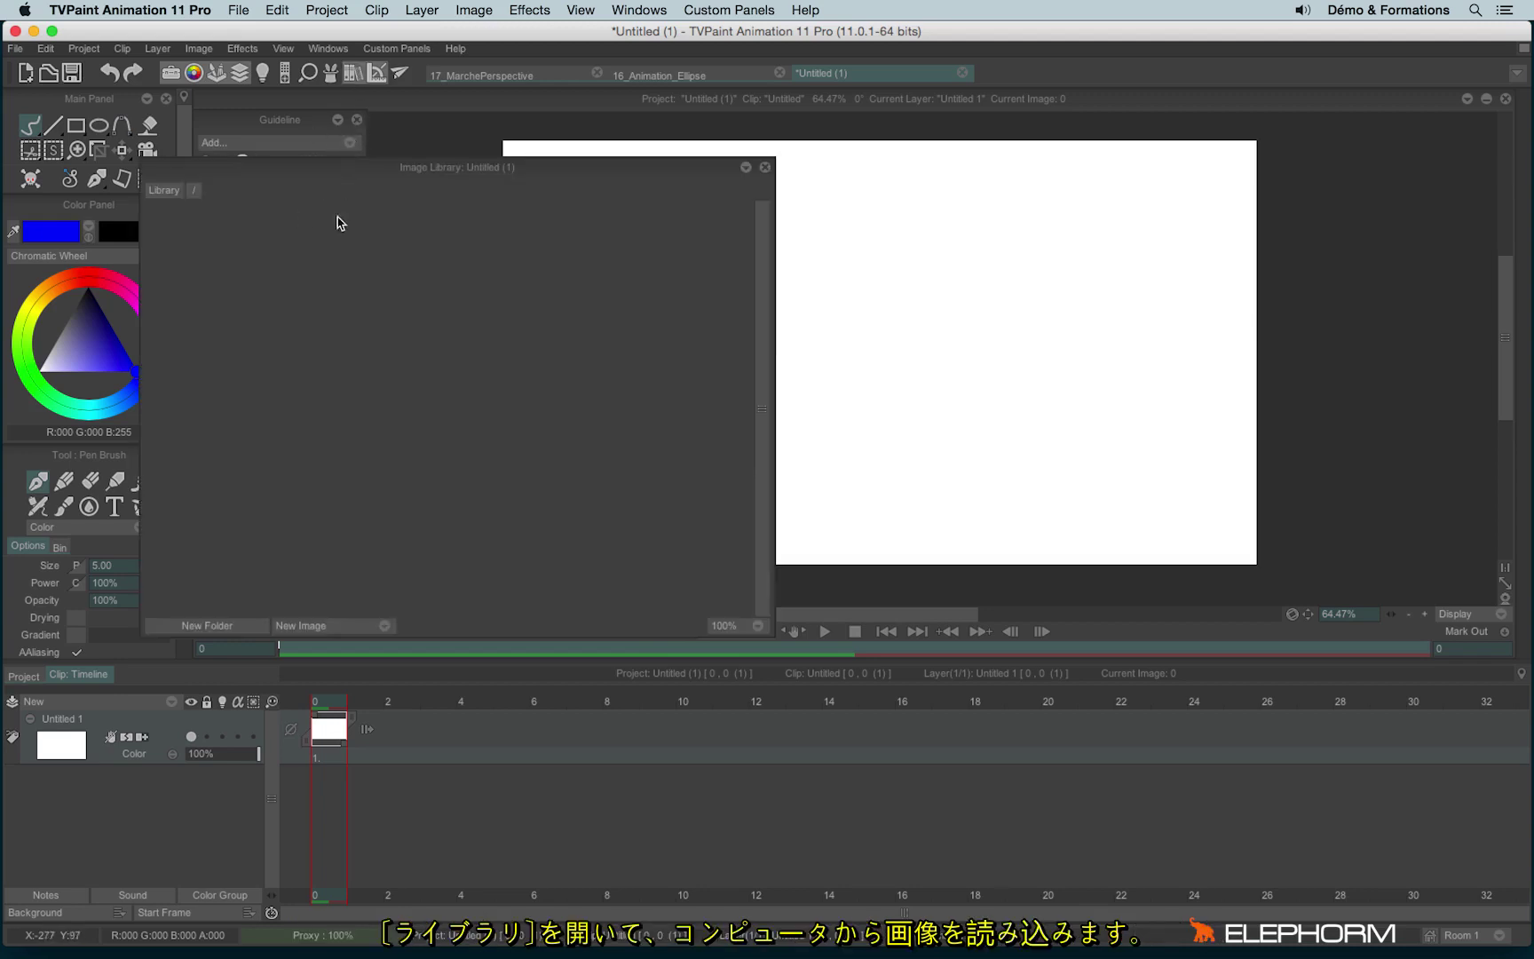
left_click(355, 625)
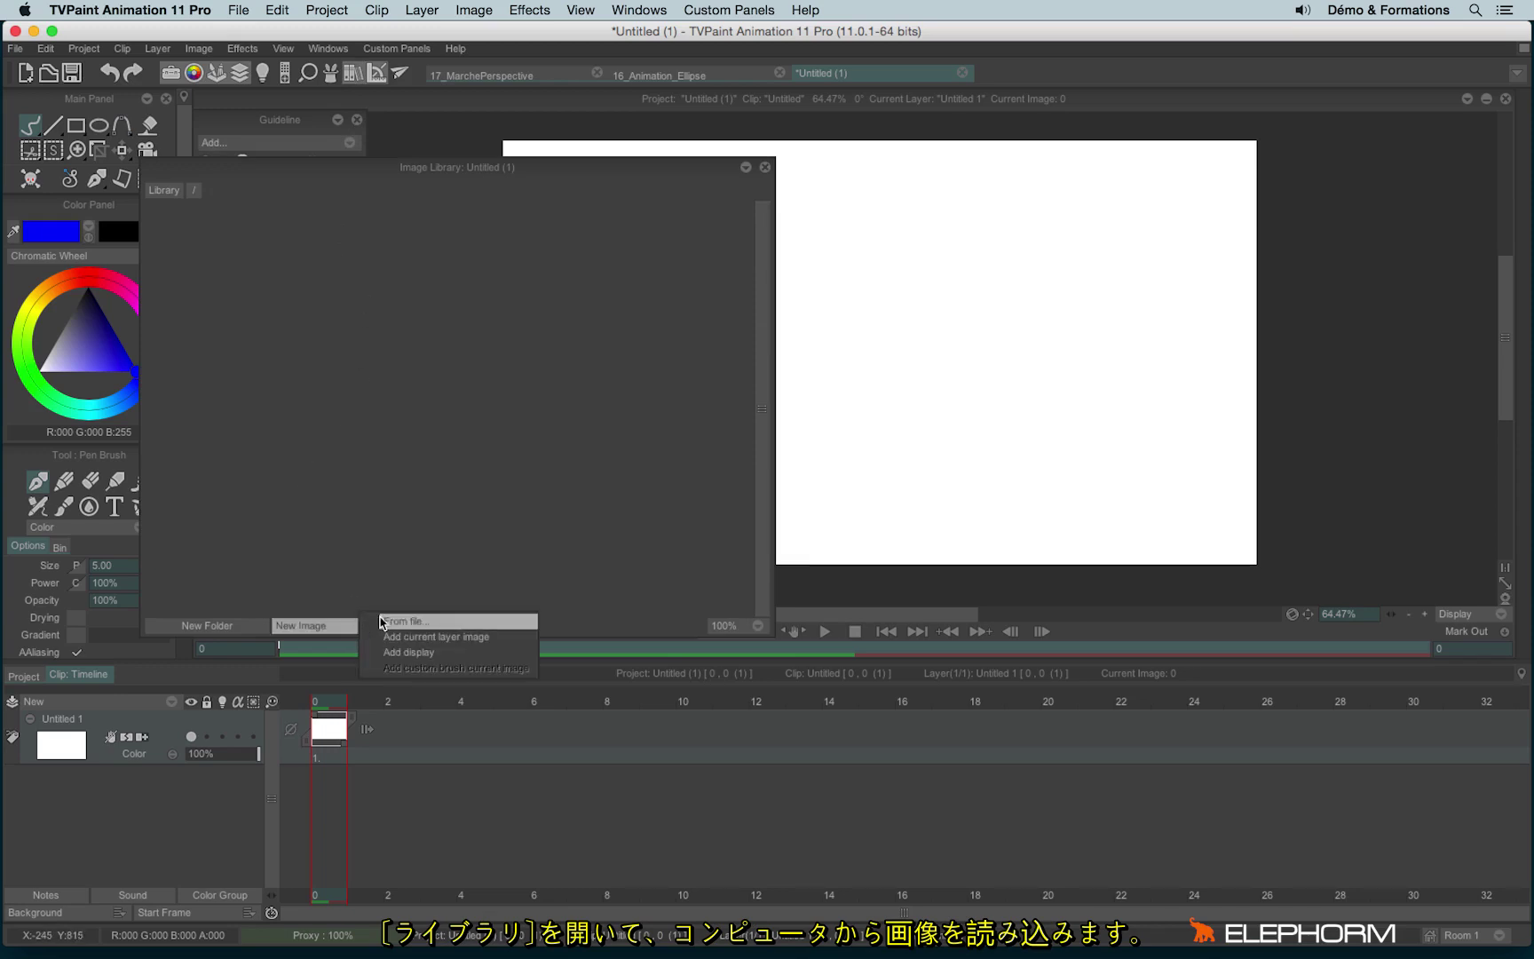
left_click(466, 627)
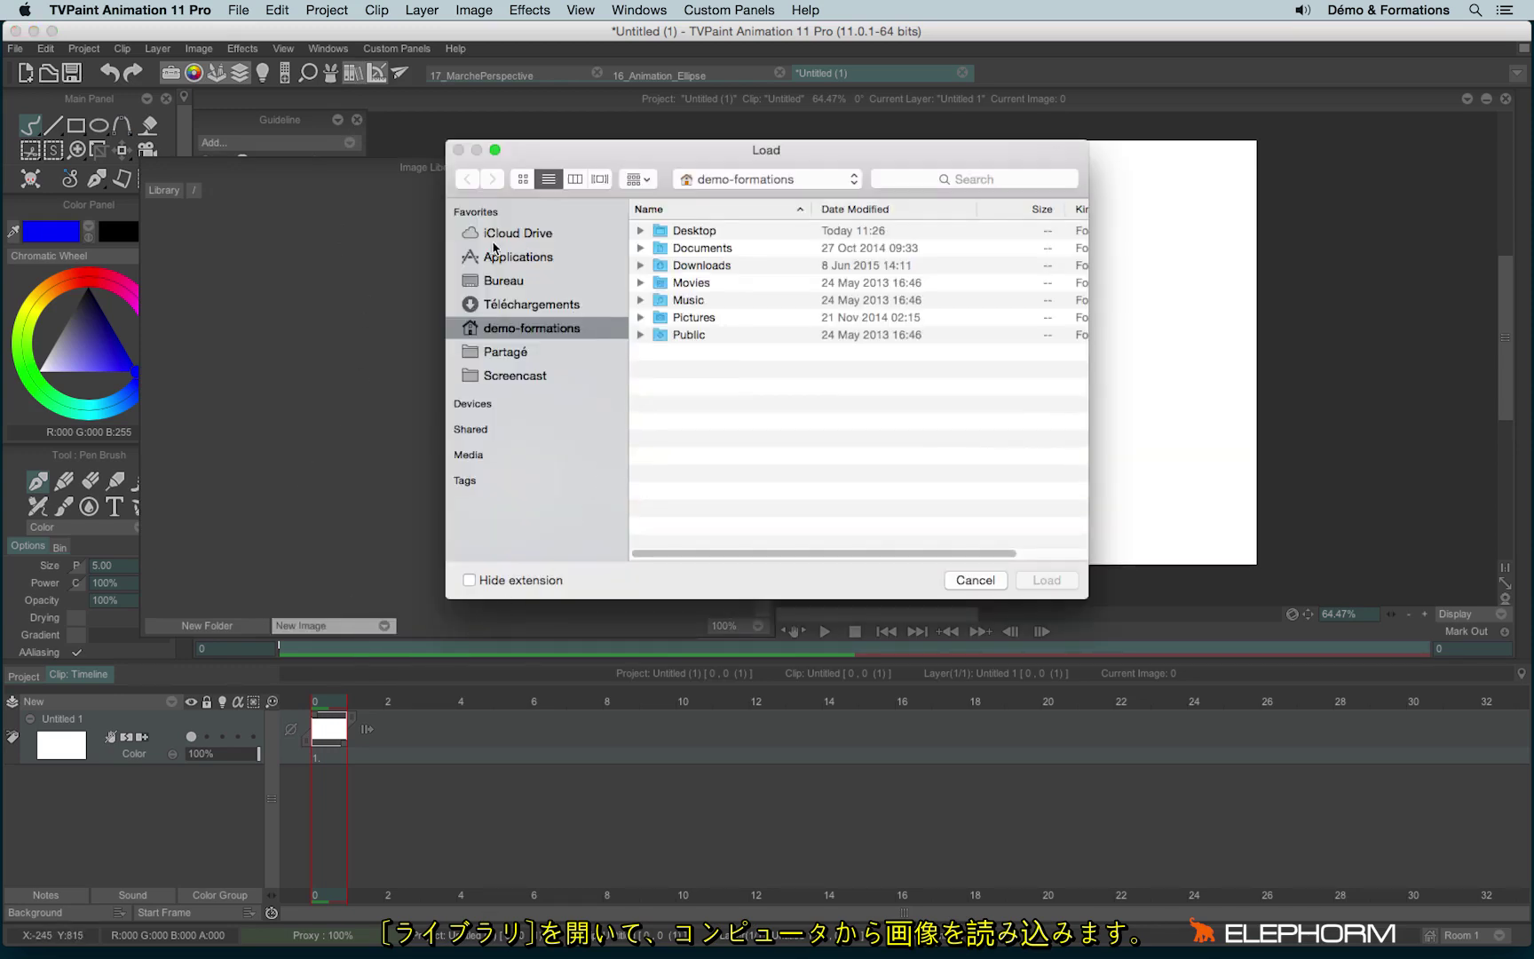
left_click(506, 286)
left_click(710, 250)
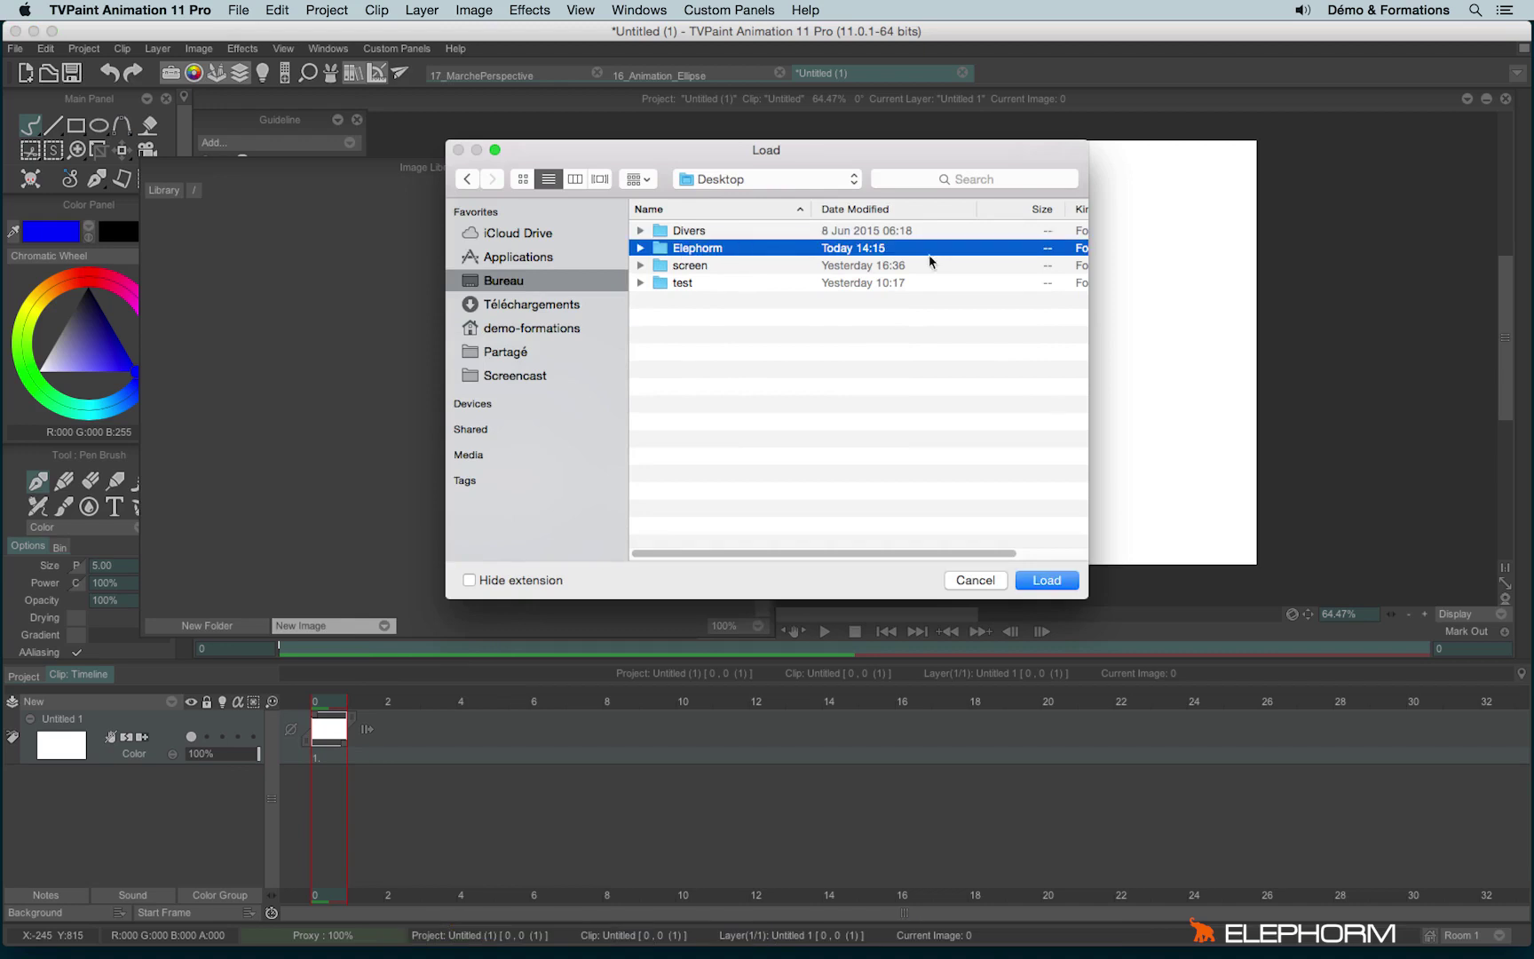
left_click(1057, 580)
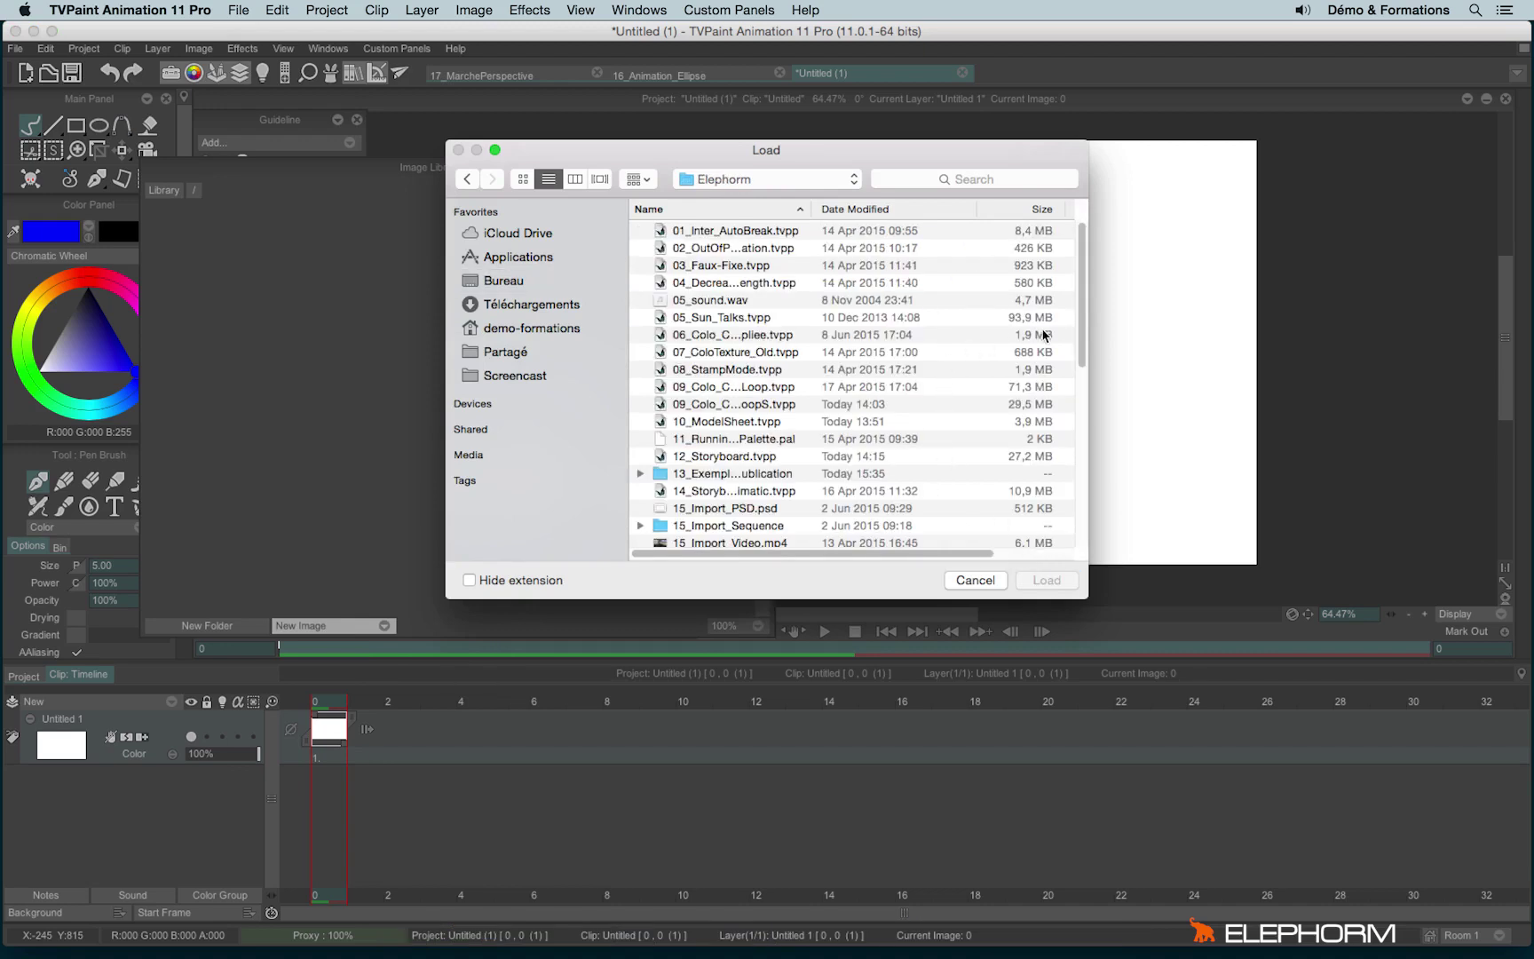
scroll(1084, 314, "down", 5)
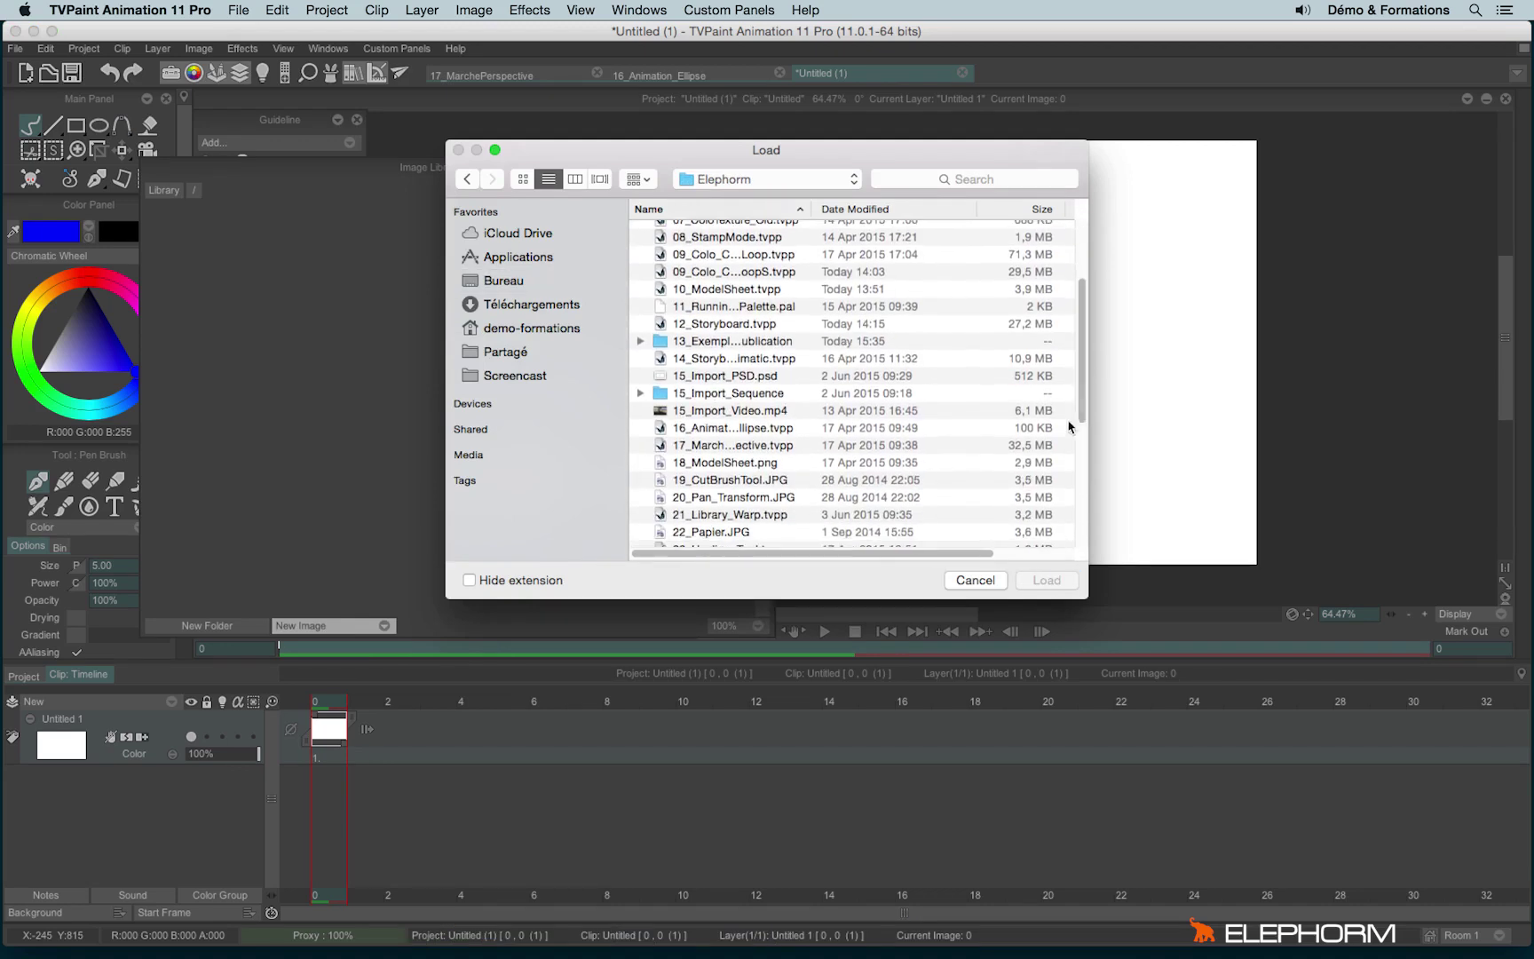
left_click(736, 463)
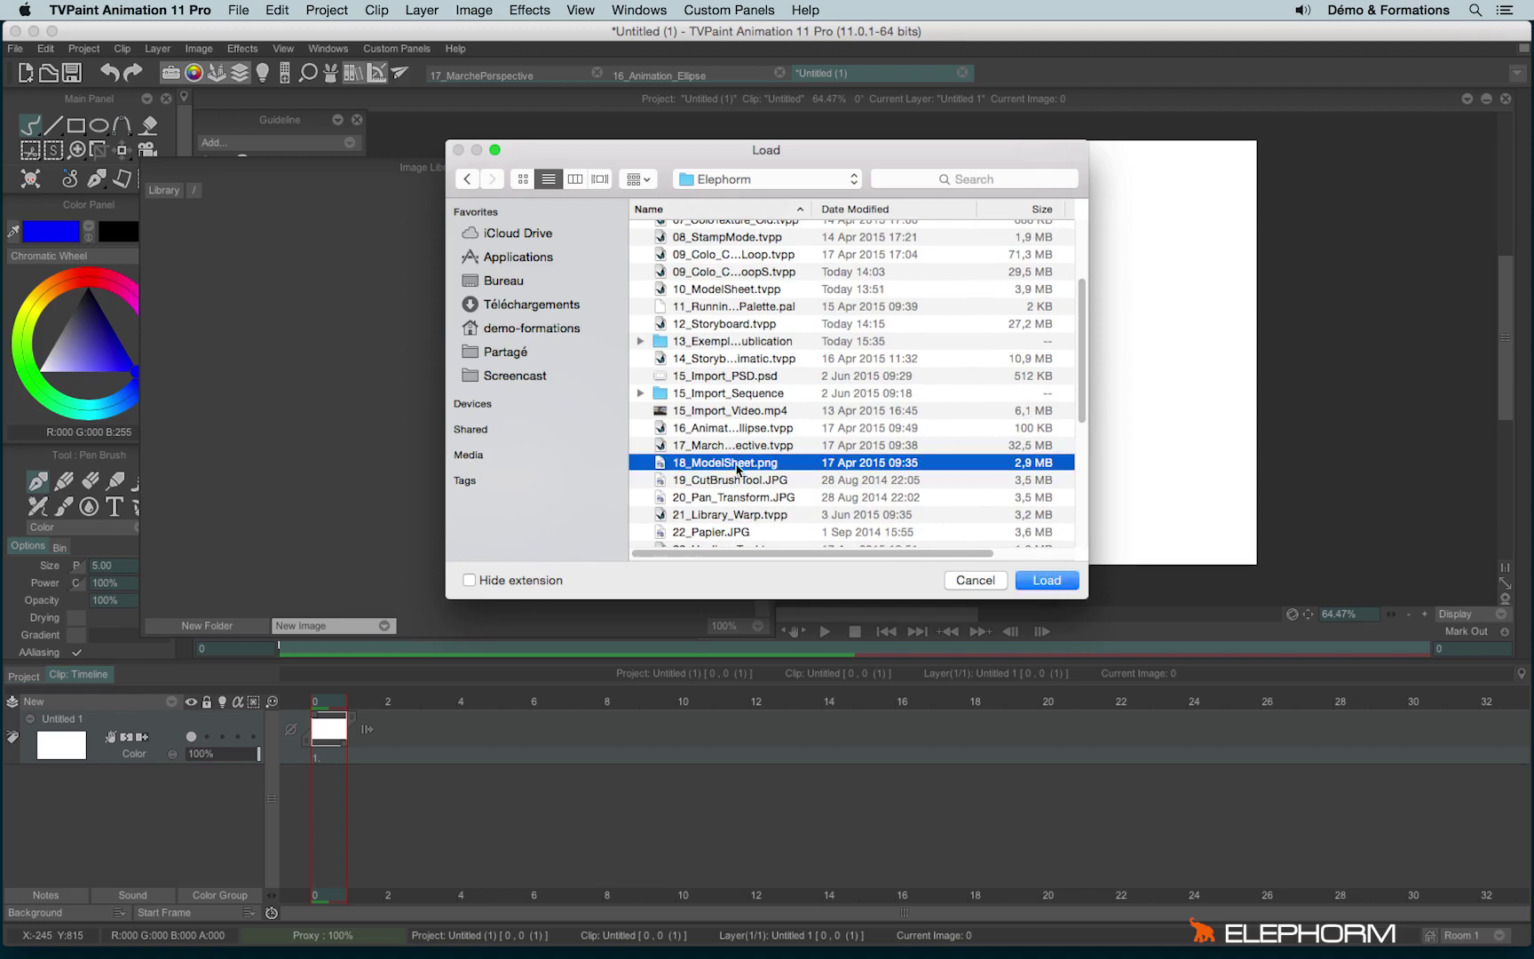
left_click(1047, 580)
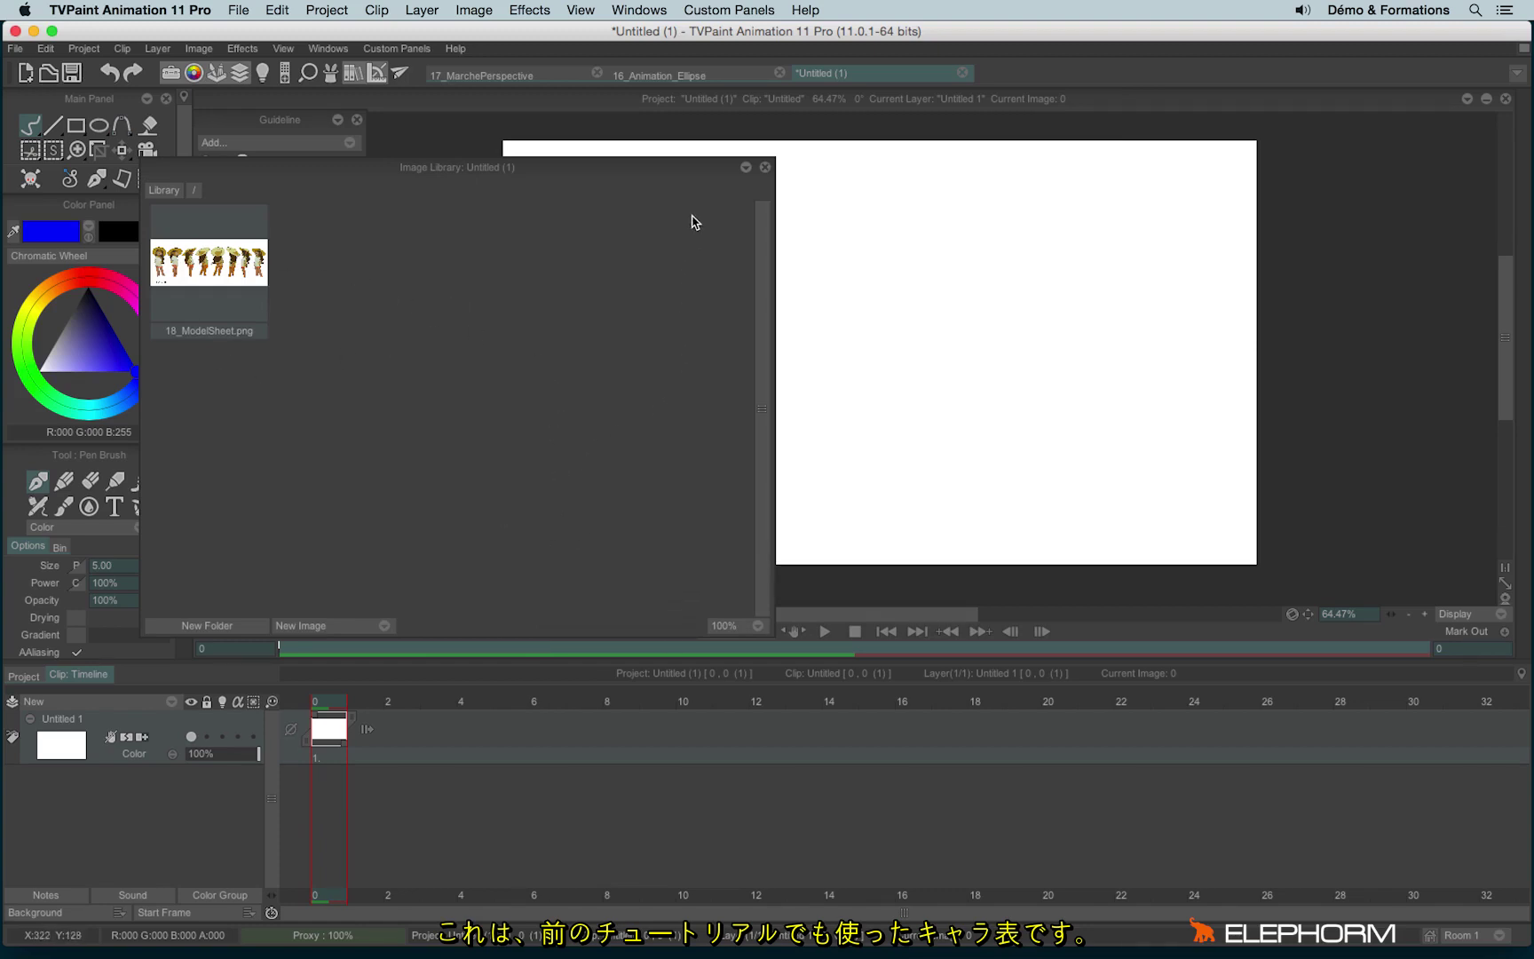
Step: Add 18_ModelSheet from the Image Library as an image guide and zoom out to fit it
left_click(762, 169)
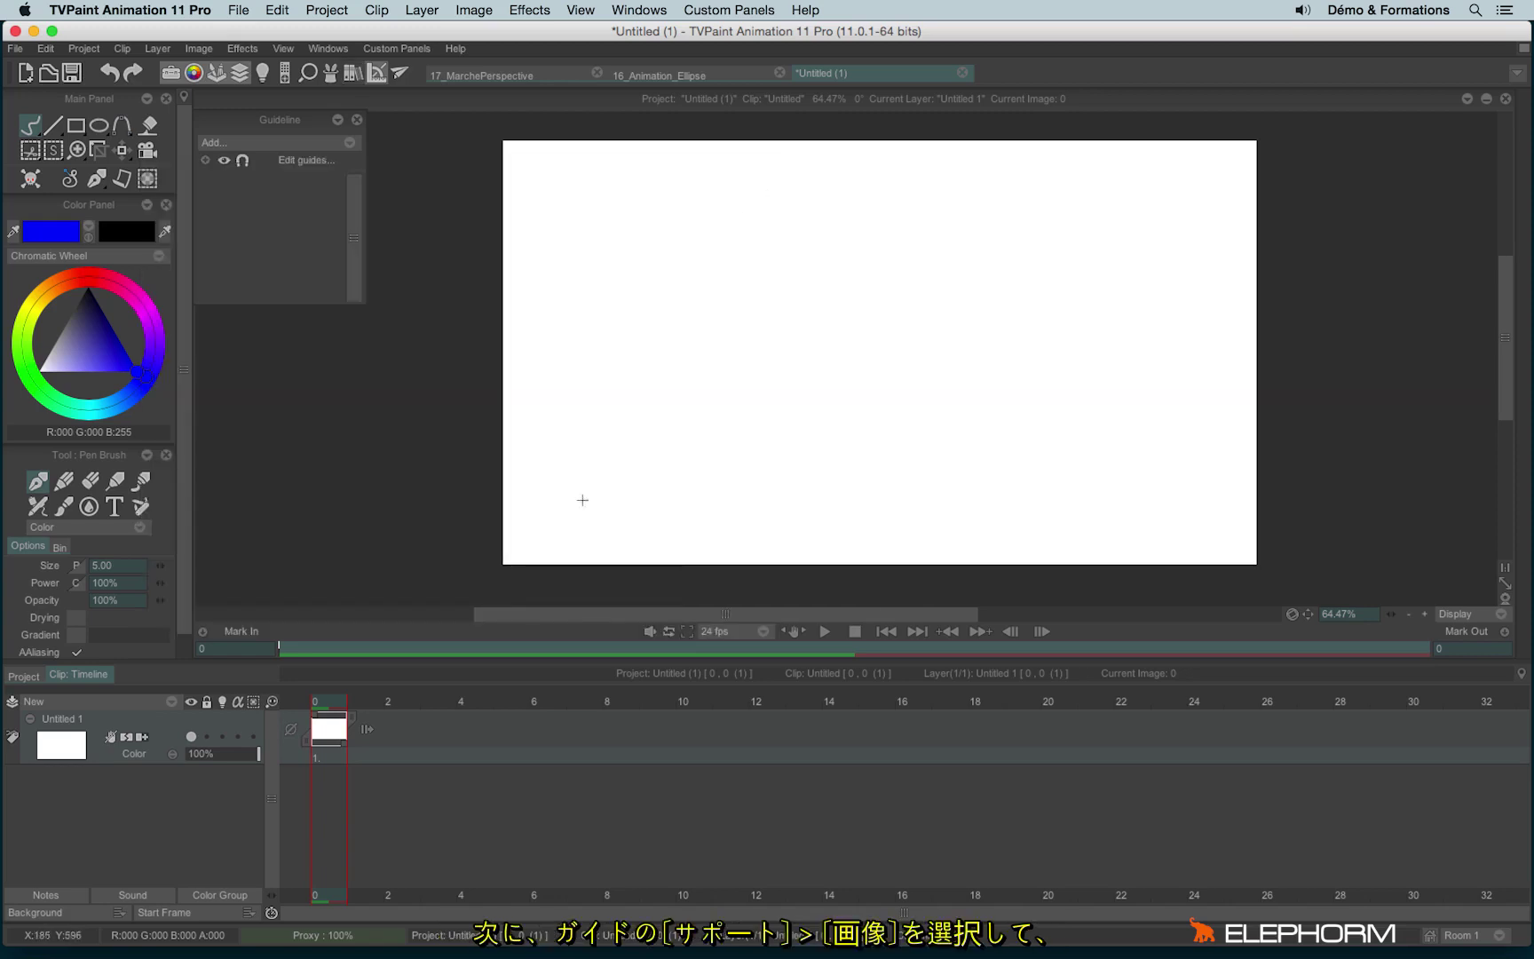
left_click(340, 143)
mouse_move(444, 250)
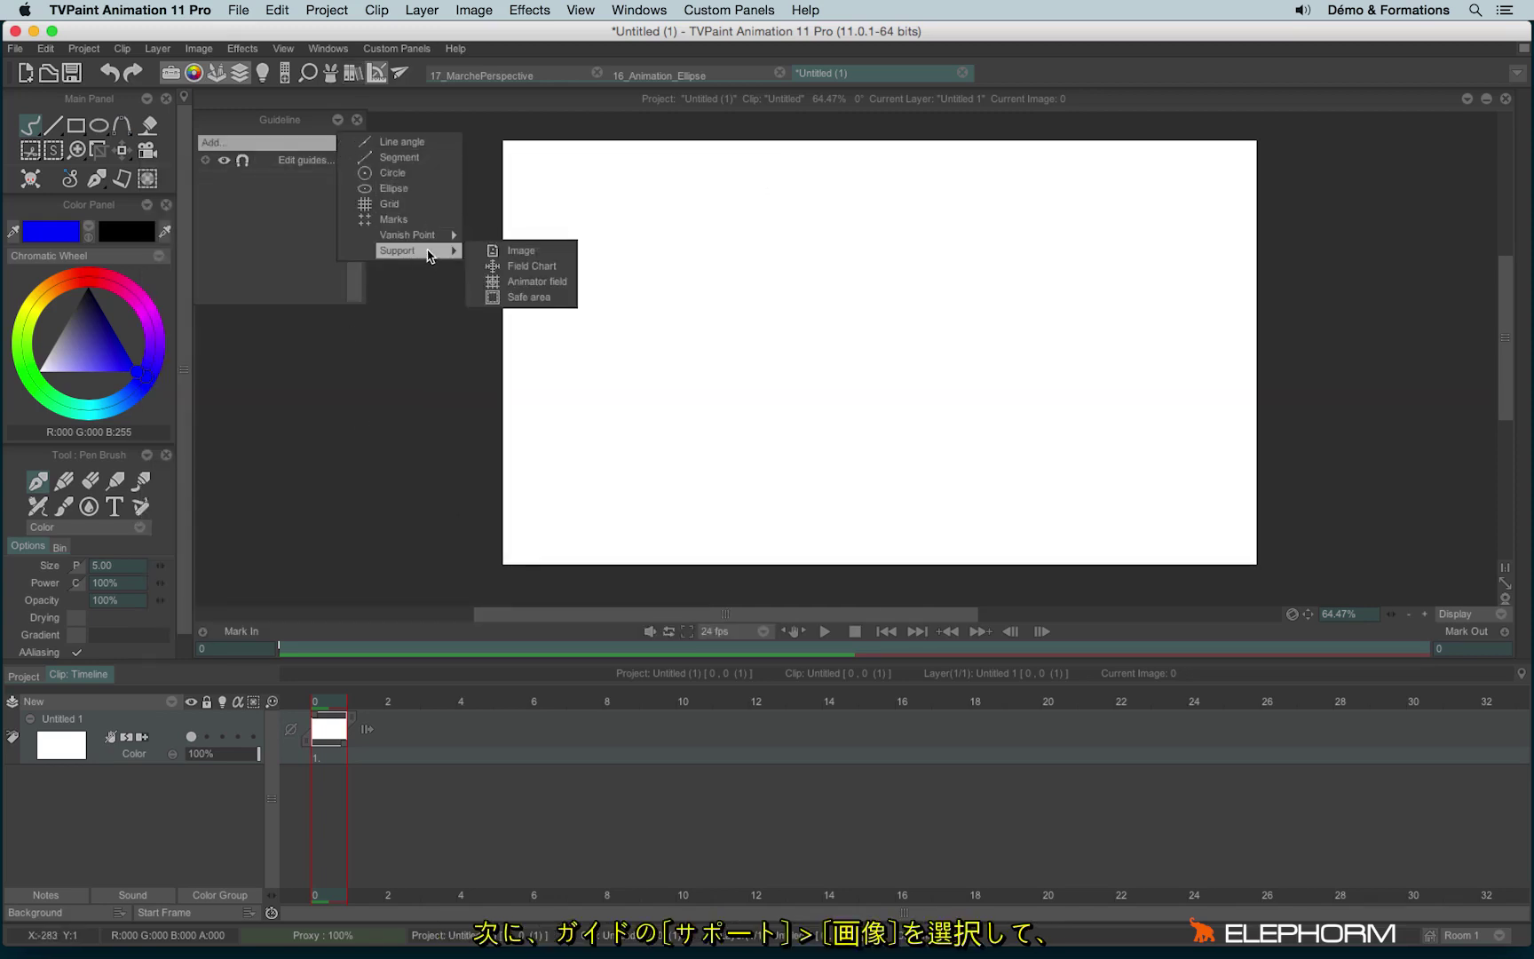
left_click(535, 252)
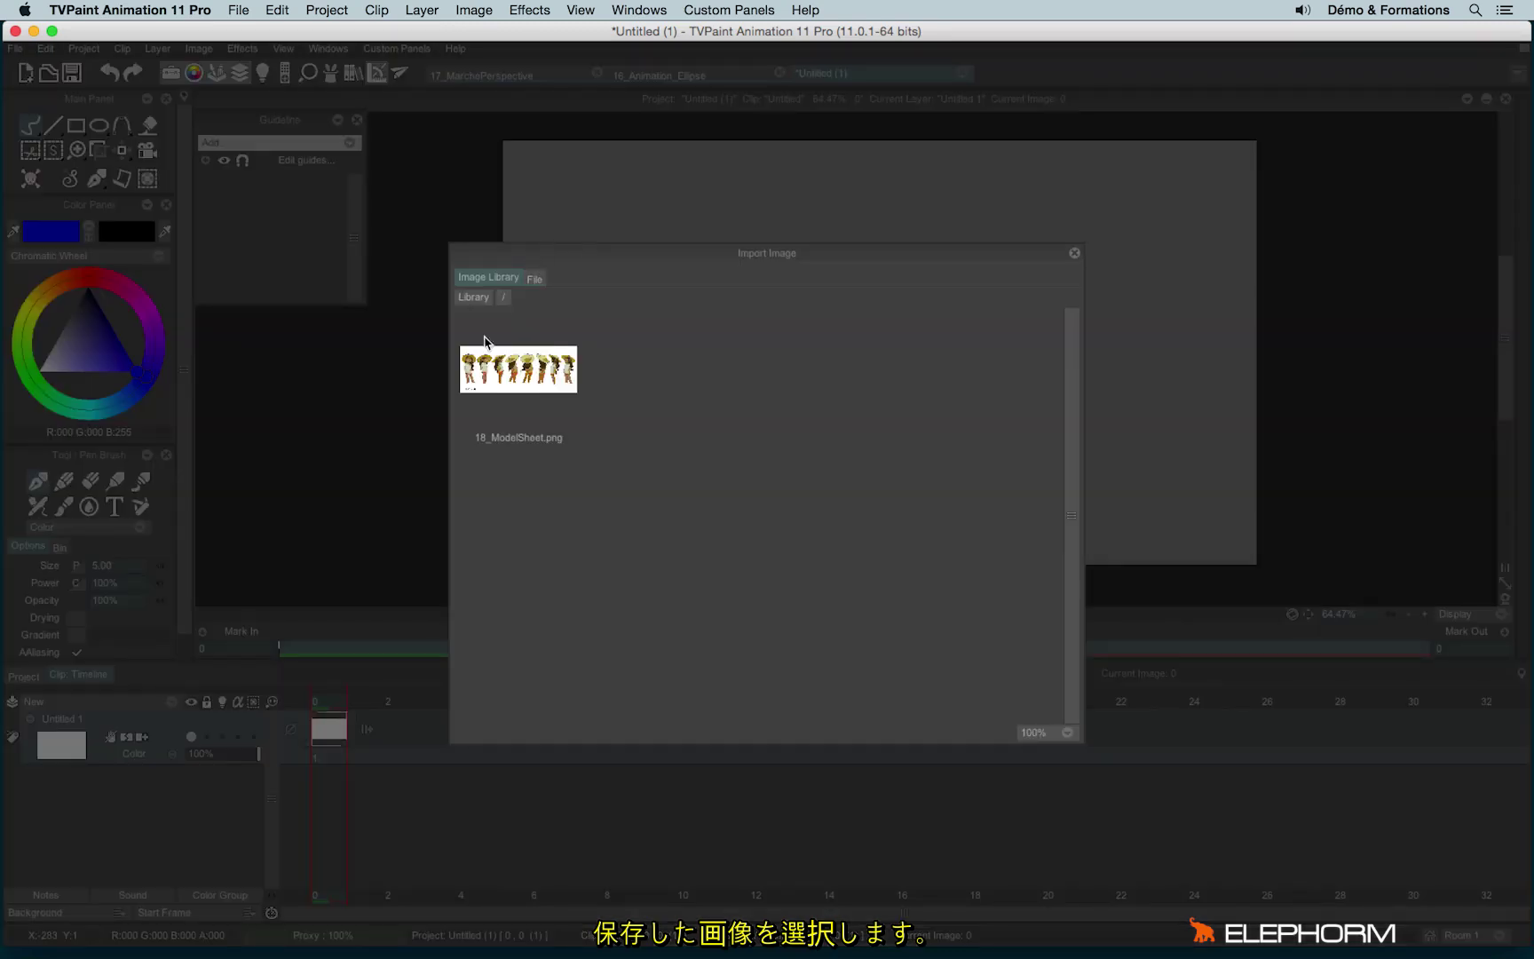
double_click(511, 385)
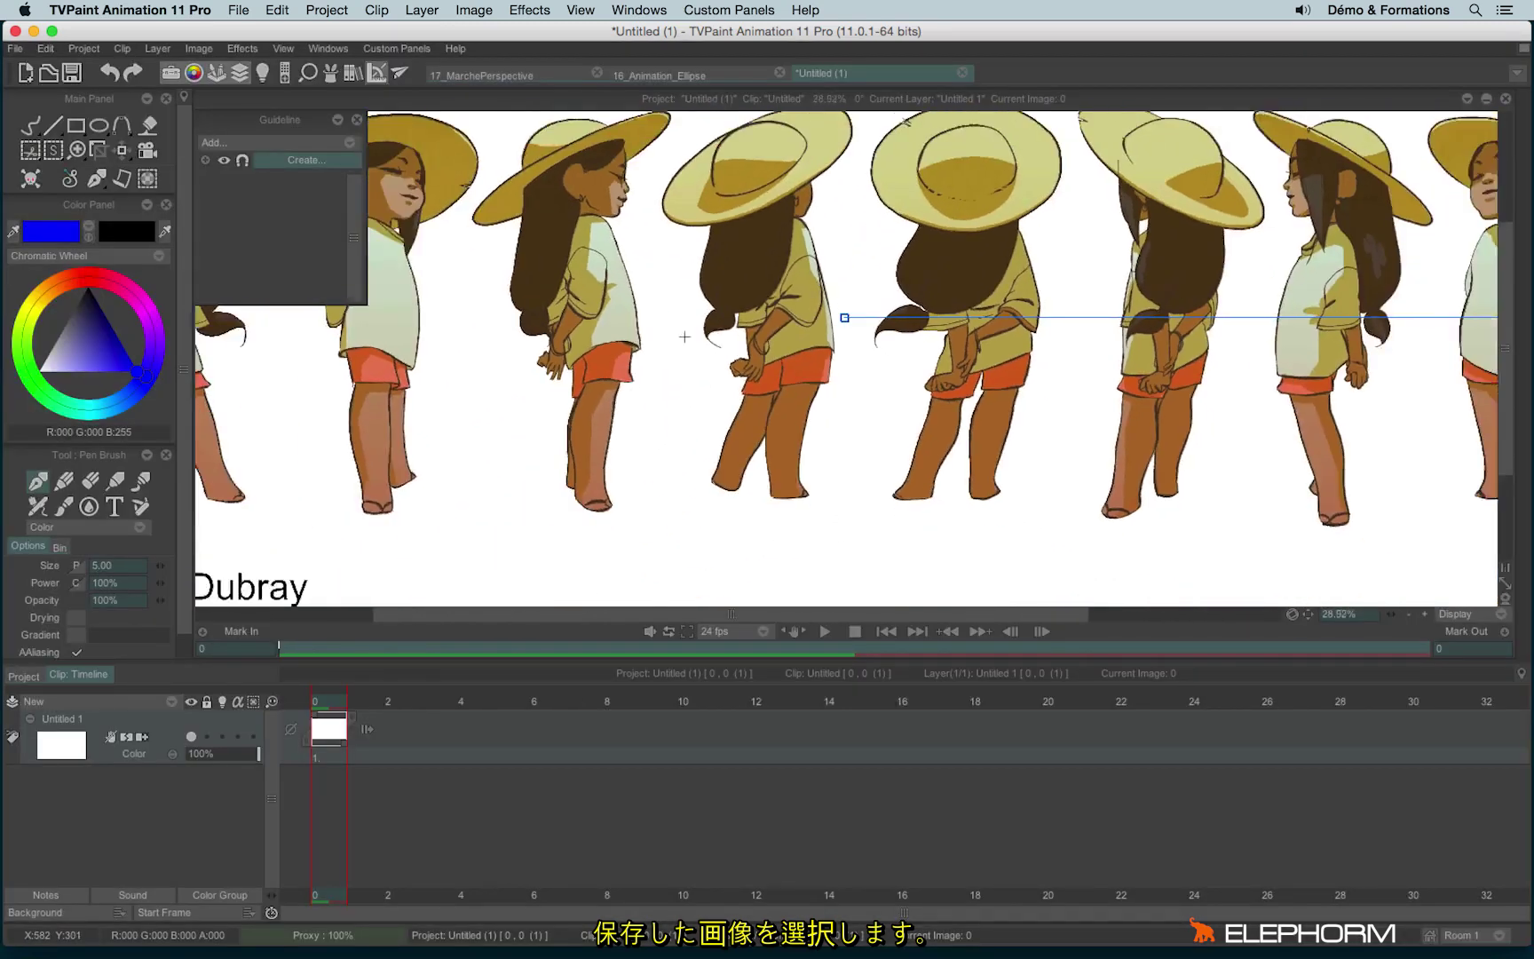
scroll(685, 336, "down", 5)
left_click_drag(756, 326, 803, 285)
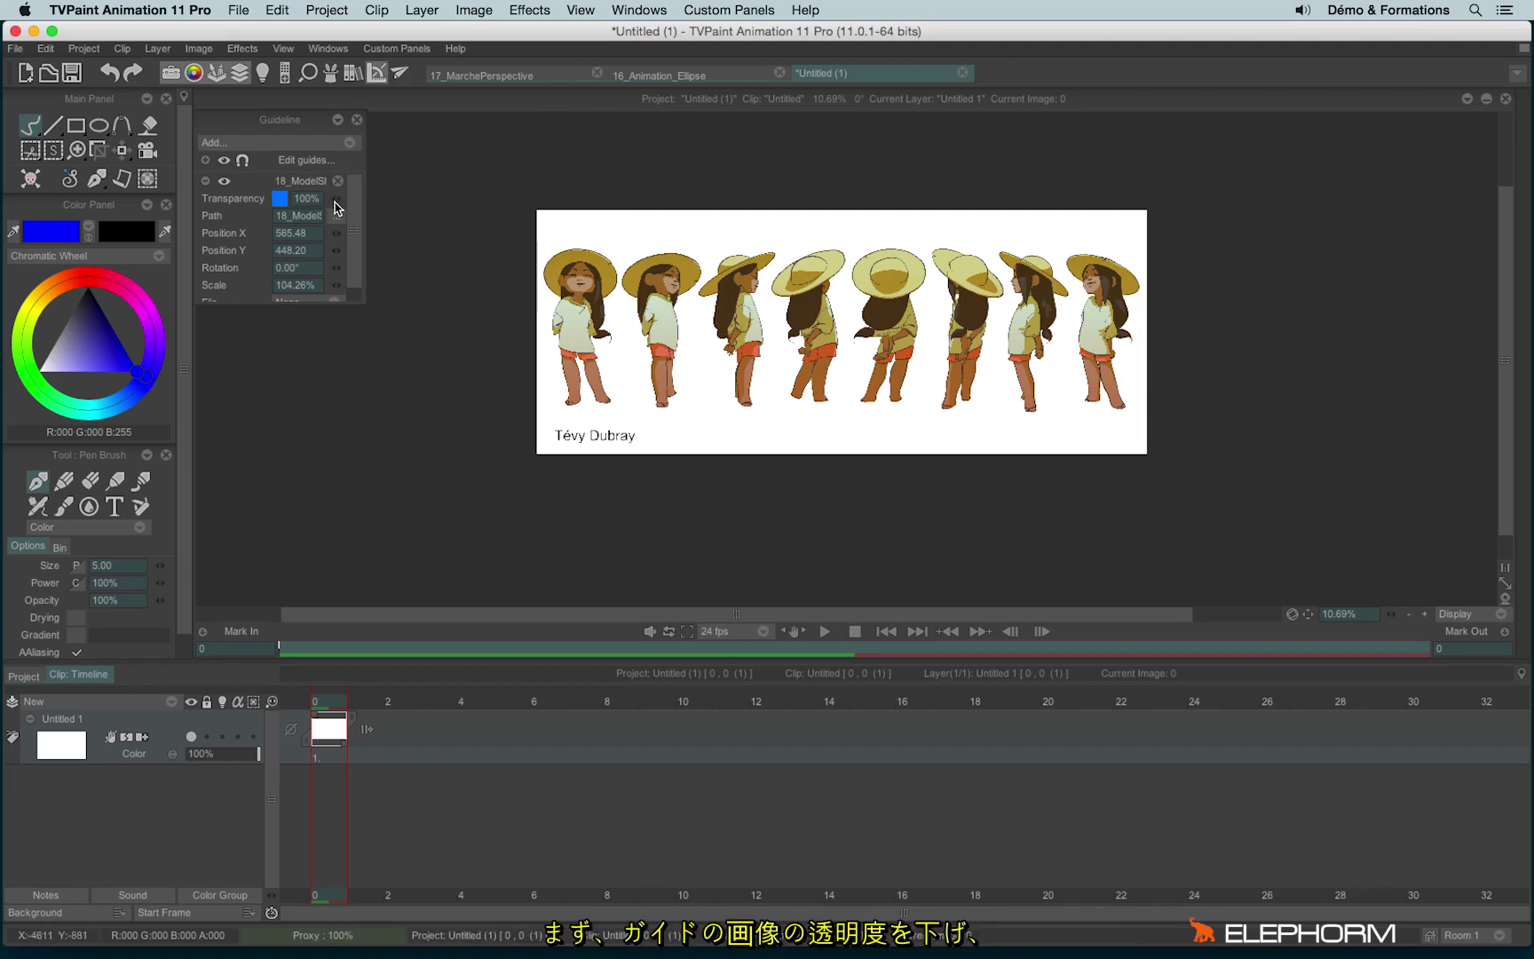
Step: Fade the model-sheet guide to 31% and move it to X 3291.75, Y 860.01 over the front-facing girl
left_click_drag(335, 207, 370, 242)
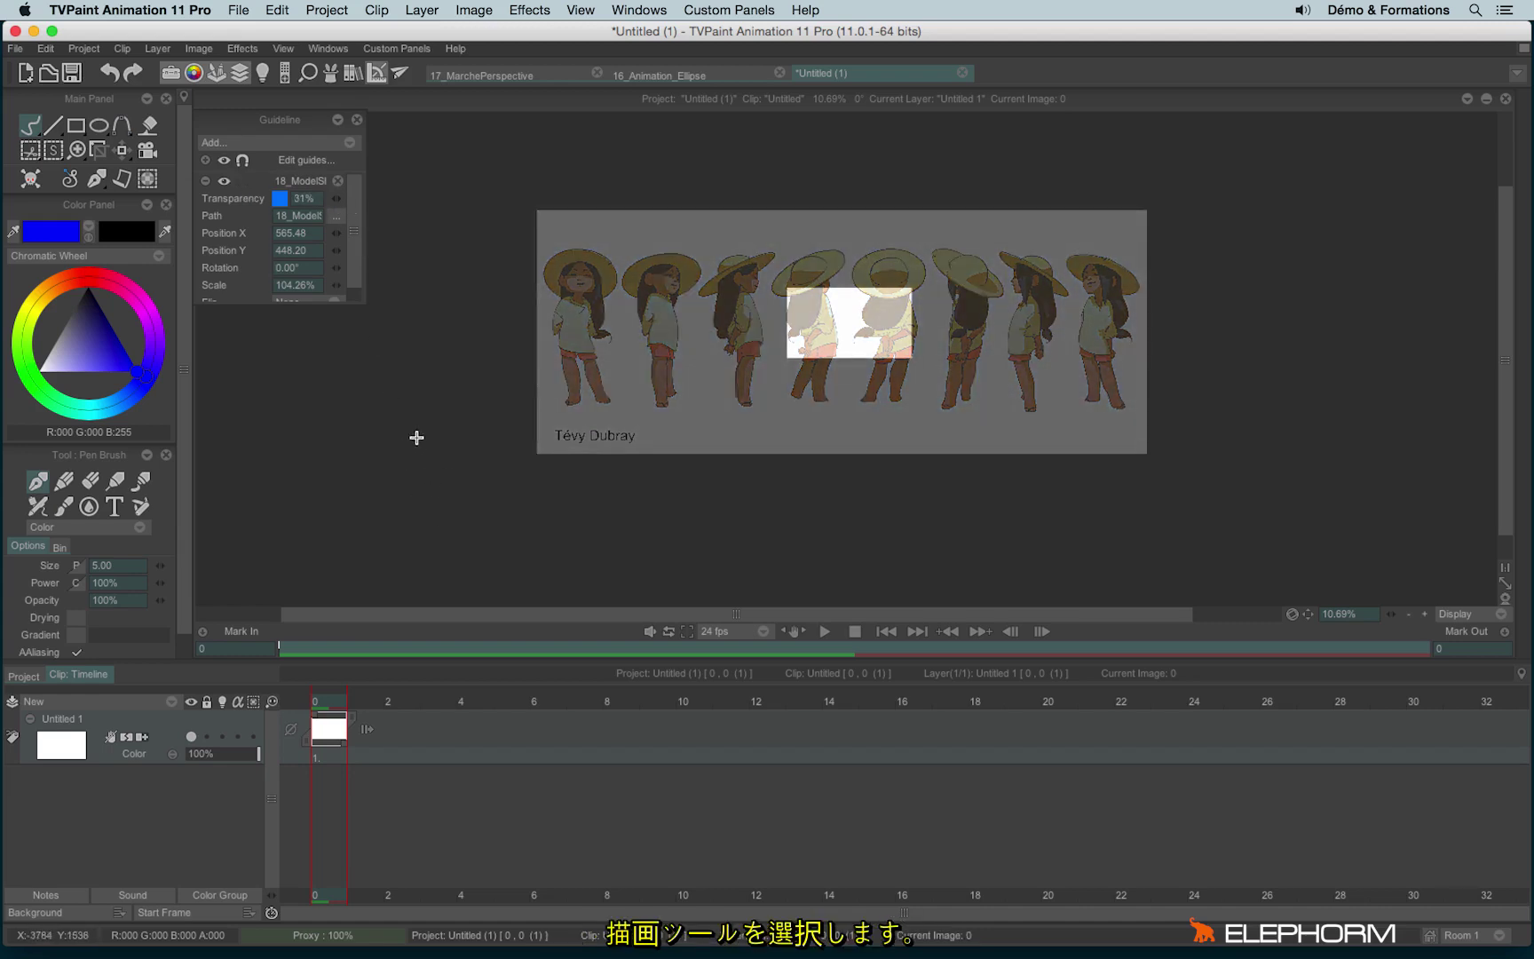
left_click_drag(801, 336, 858, 304)
key("ctrl+z")
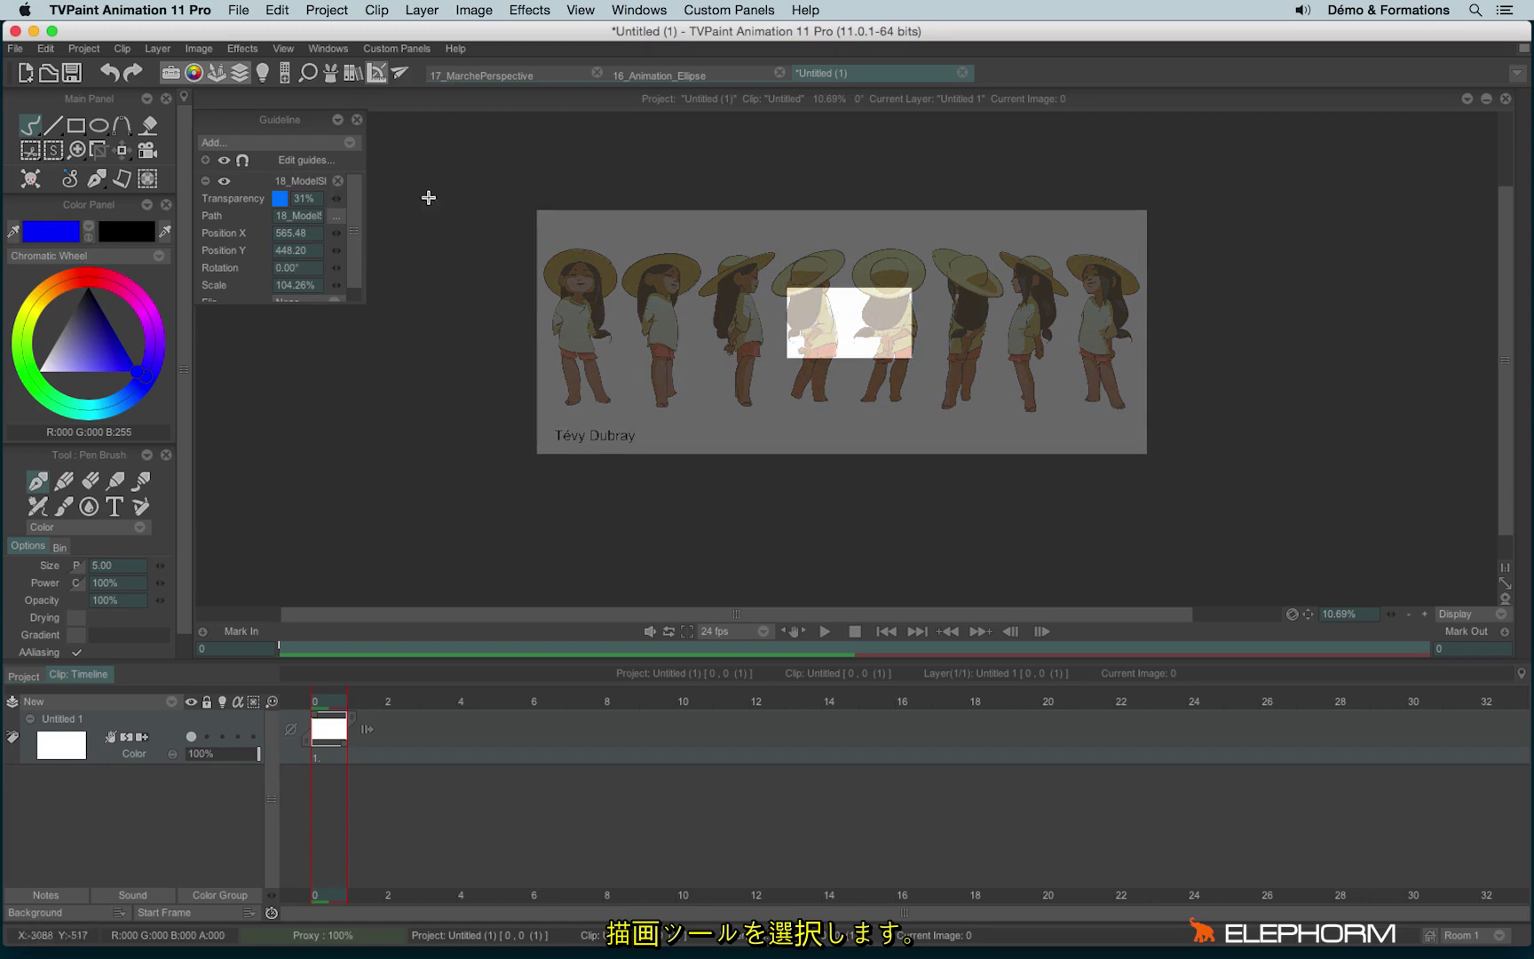
left_click(291, 165)
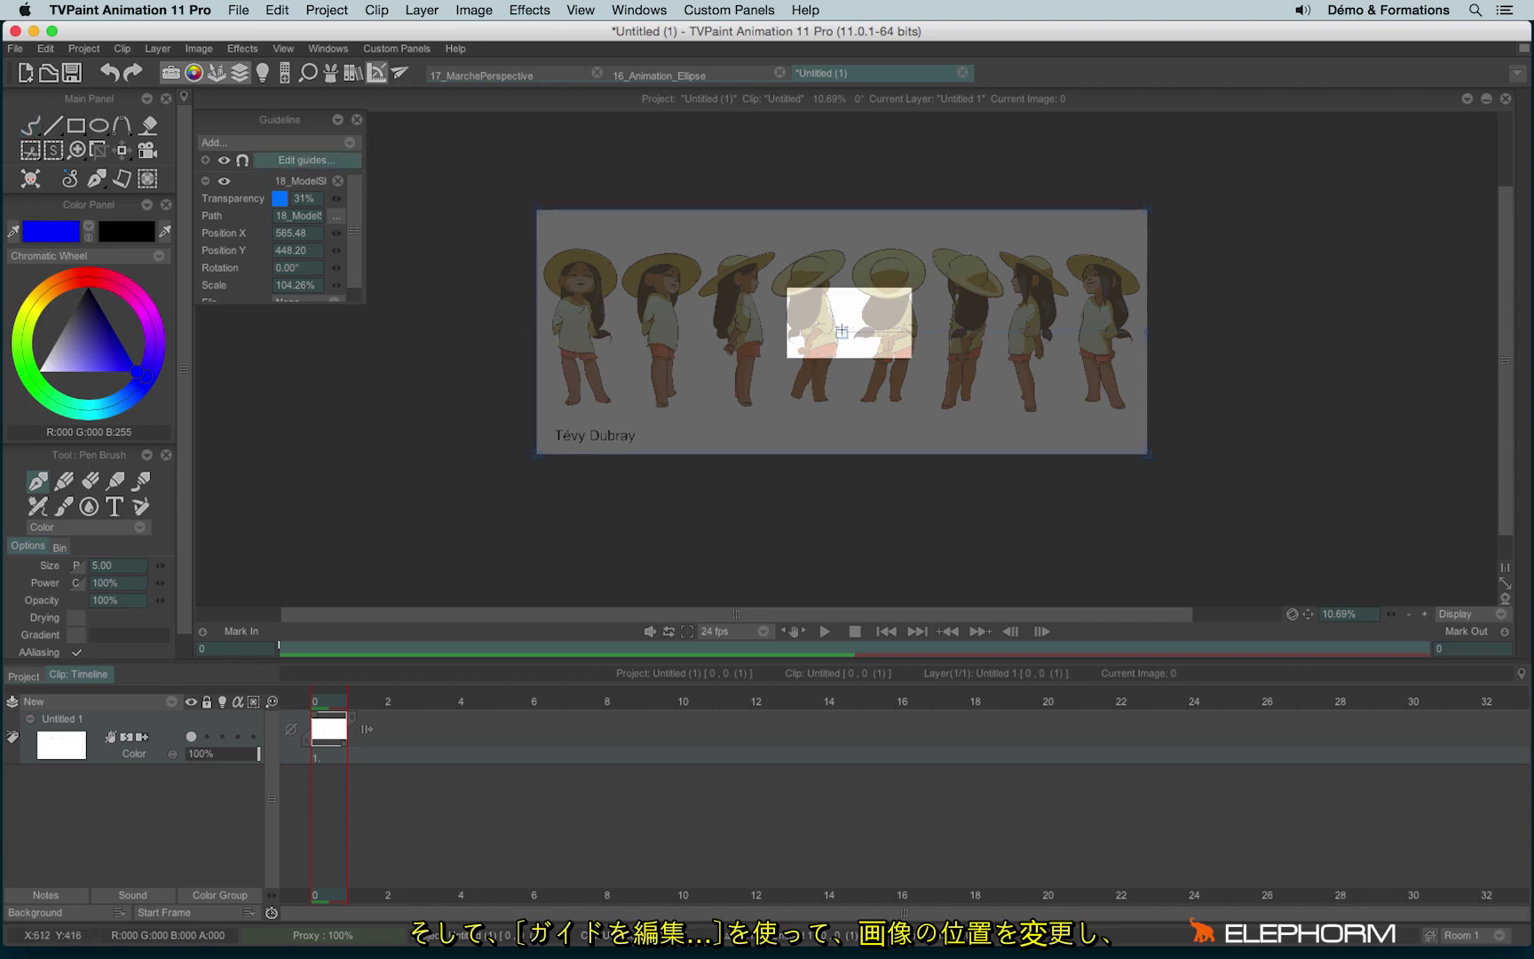
mouse_move(841, 332)
left_mouse_down()
mouse_move(999, 383)
mouse_move(1102, 376)
left_mouse_up()
left_click(31, 125)
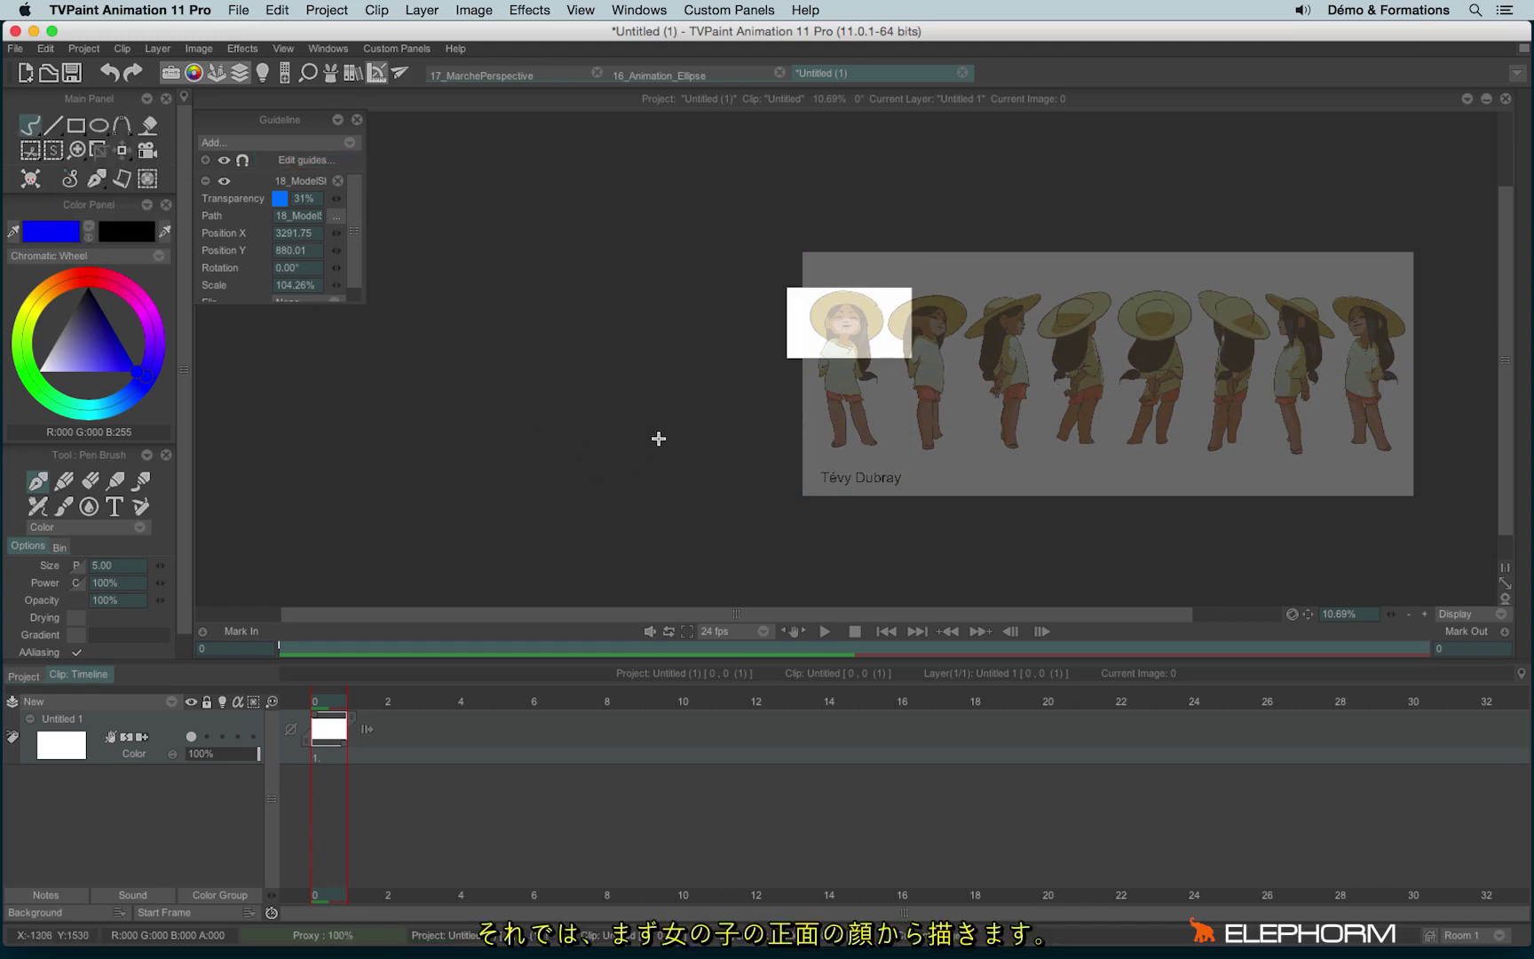
Step: Trace the top of the head, left hair line, neck and right jaw in blue
scroll(879, 362, "up", 7)
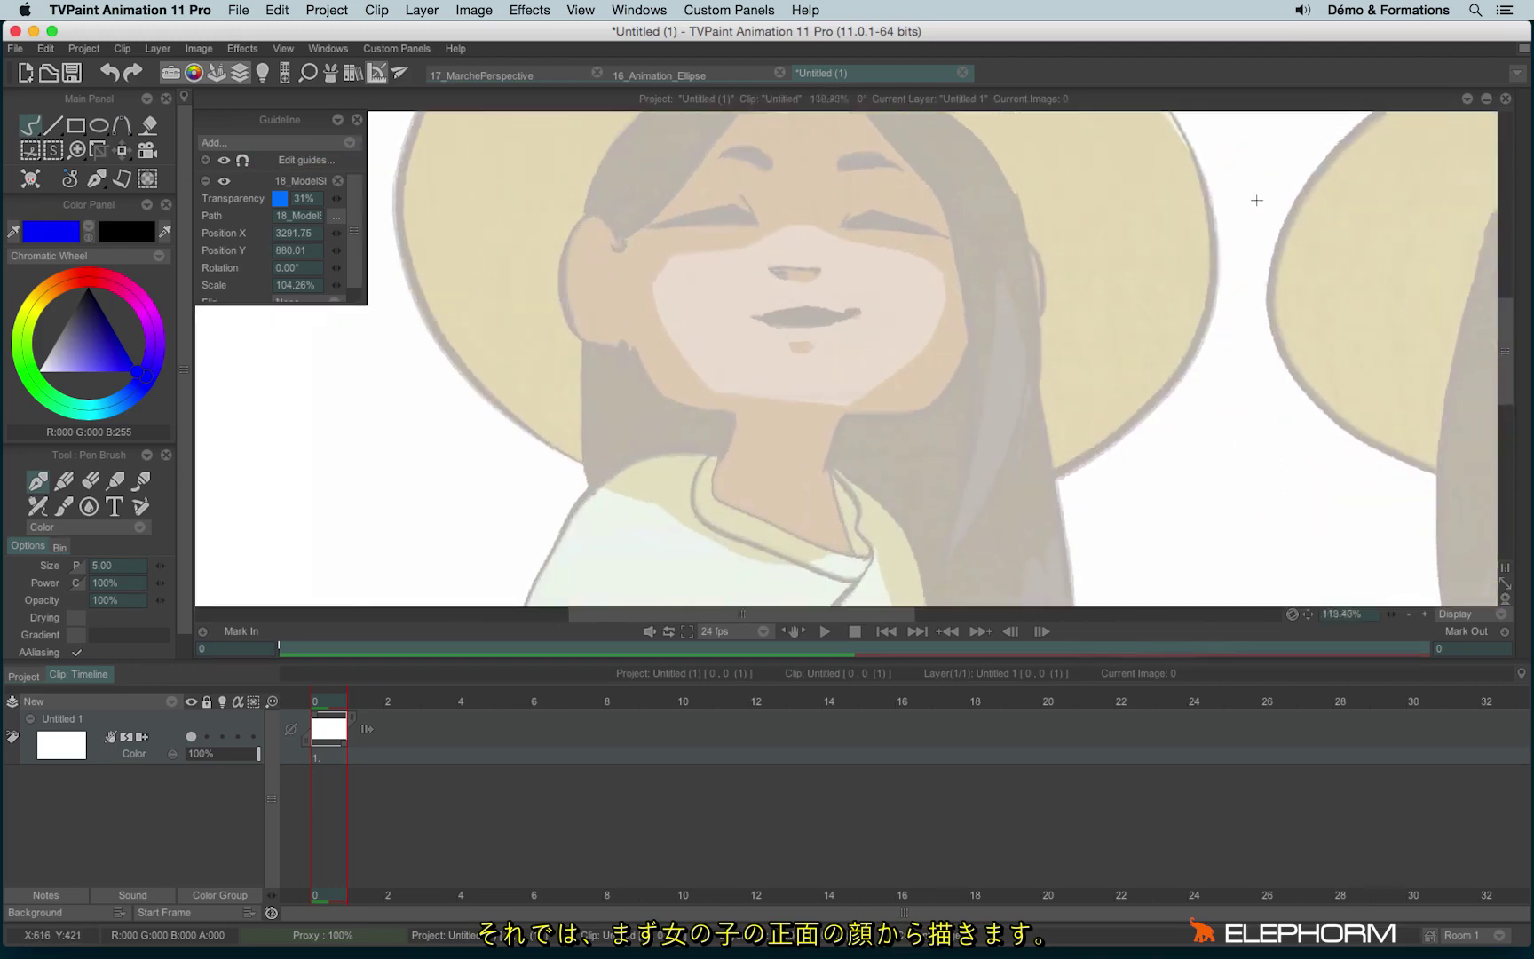
scroll(701, 315, "up", 1)
mouse_move(794, 140)
left_mouse_down()
mouse_move(674, 280)
mouse_move(603, 324)
left_mouse_up()
mouse_move(633, 204)
left_mouse_down()
mouse_move(562, 368)
mouse_move(686, 491)
mouse_move(757, 516)
mouse_move(700, 582)
left_mouse_up()
mouse_move(853, 516)
left_mouse_down()
mouse_move(840, 584)
mouse_move(897, 512)
mouse_move(986, 444)
mouse_move(998, 406)
left_mouse_up()
Step: Add the eyes, nose, both eyebrows, right-side hair and the arc over the head
mouse_move(651, 307)
left_mouse_down()
mouse_move(760, 285)
mouse_move(697, 301)
left_mouse_up()
mouse_move(879, 295)
left_mouse_down()
mouse_move(968, 321)
mouse_move(848, 313)
mouse_move(812, 363)
mouse_move(844, 405)
mouse_move(893, 399)
left_mouse_up()
left_click_drag(744, 236, 915, 244)
left_click_drag(859, 248, 925, 248)
left_click_drag(866, 132, 999, 513)
mouse_move(623, 195)
left_mouse_down()
mouse_move(881, 144)
mouse_move(990, 211)
mouse_move(1056, 530)
left_mouse_up()
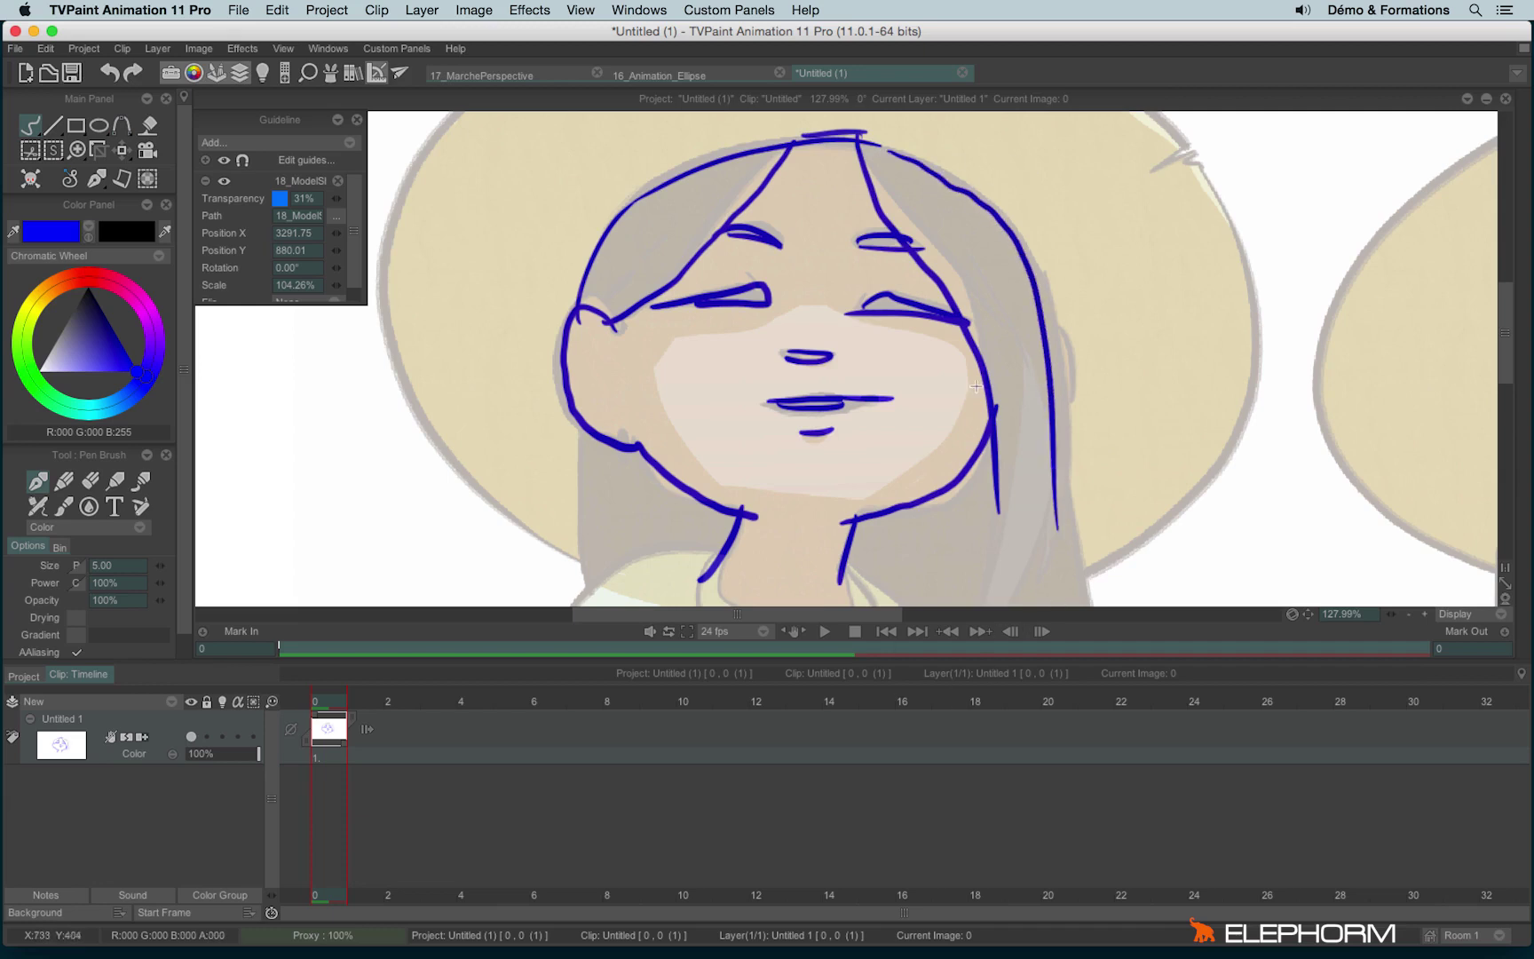
Step: Add a new empty image after the front face and turn on the light table
right_click(384, 722)
left_click(395, 730)
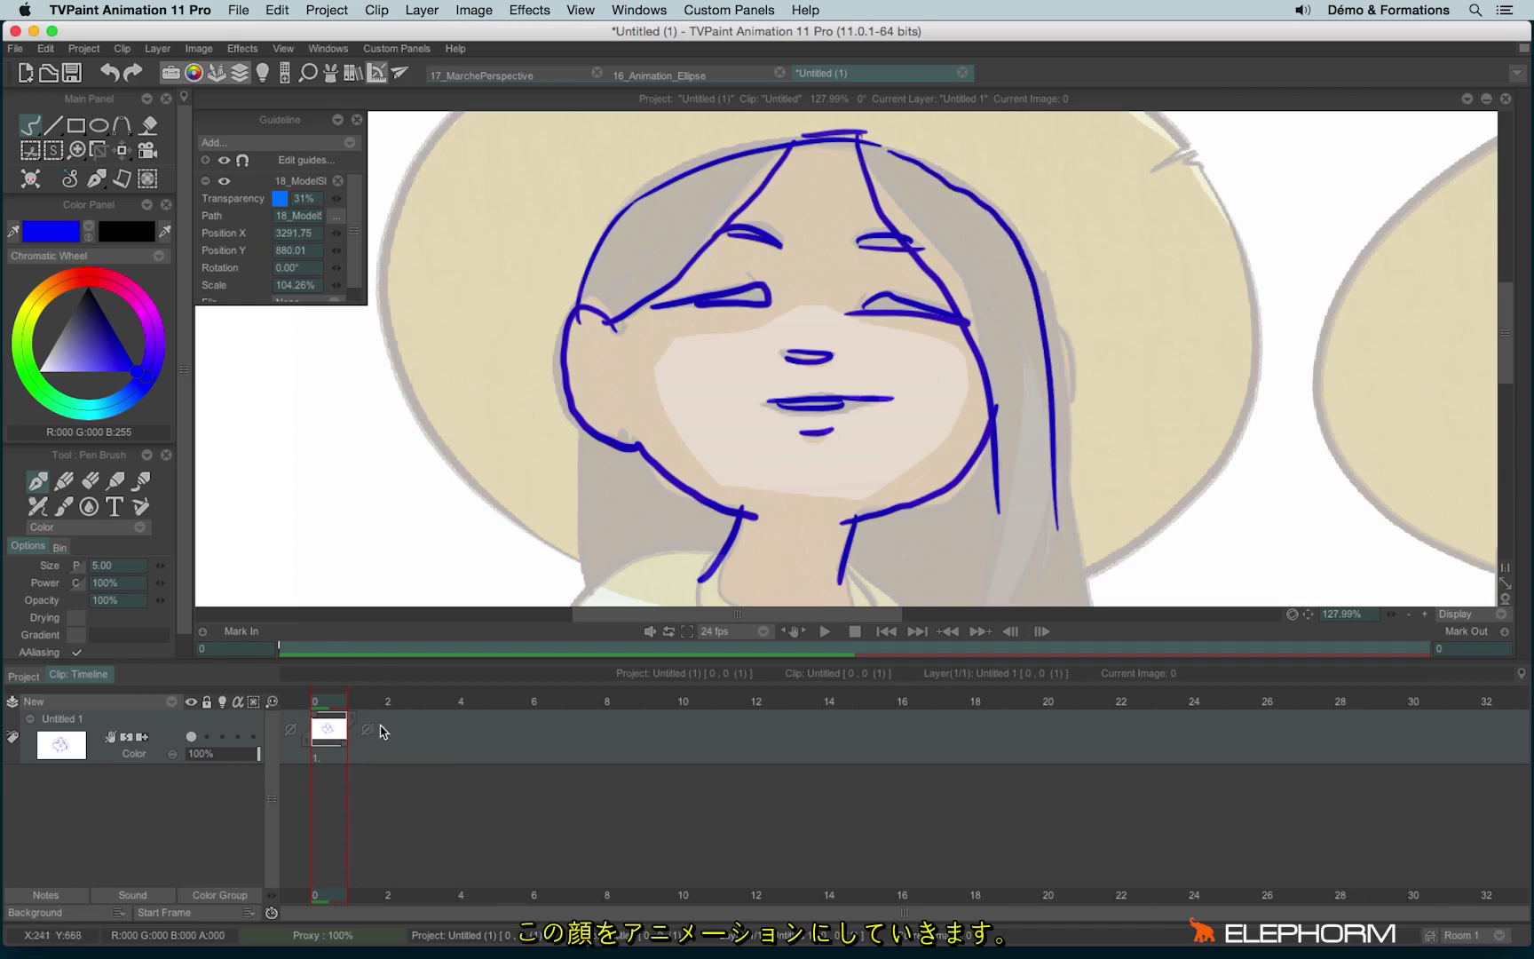
left_click(222, 736)
scroll(754, 307, "down", 6)
scroll(754, 308, "right", 3)
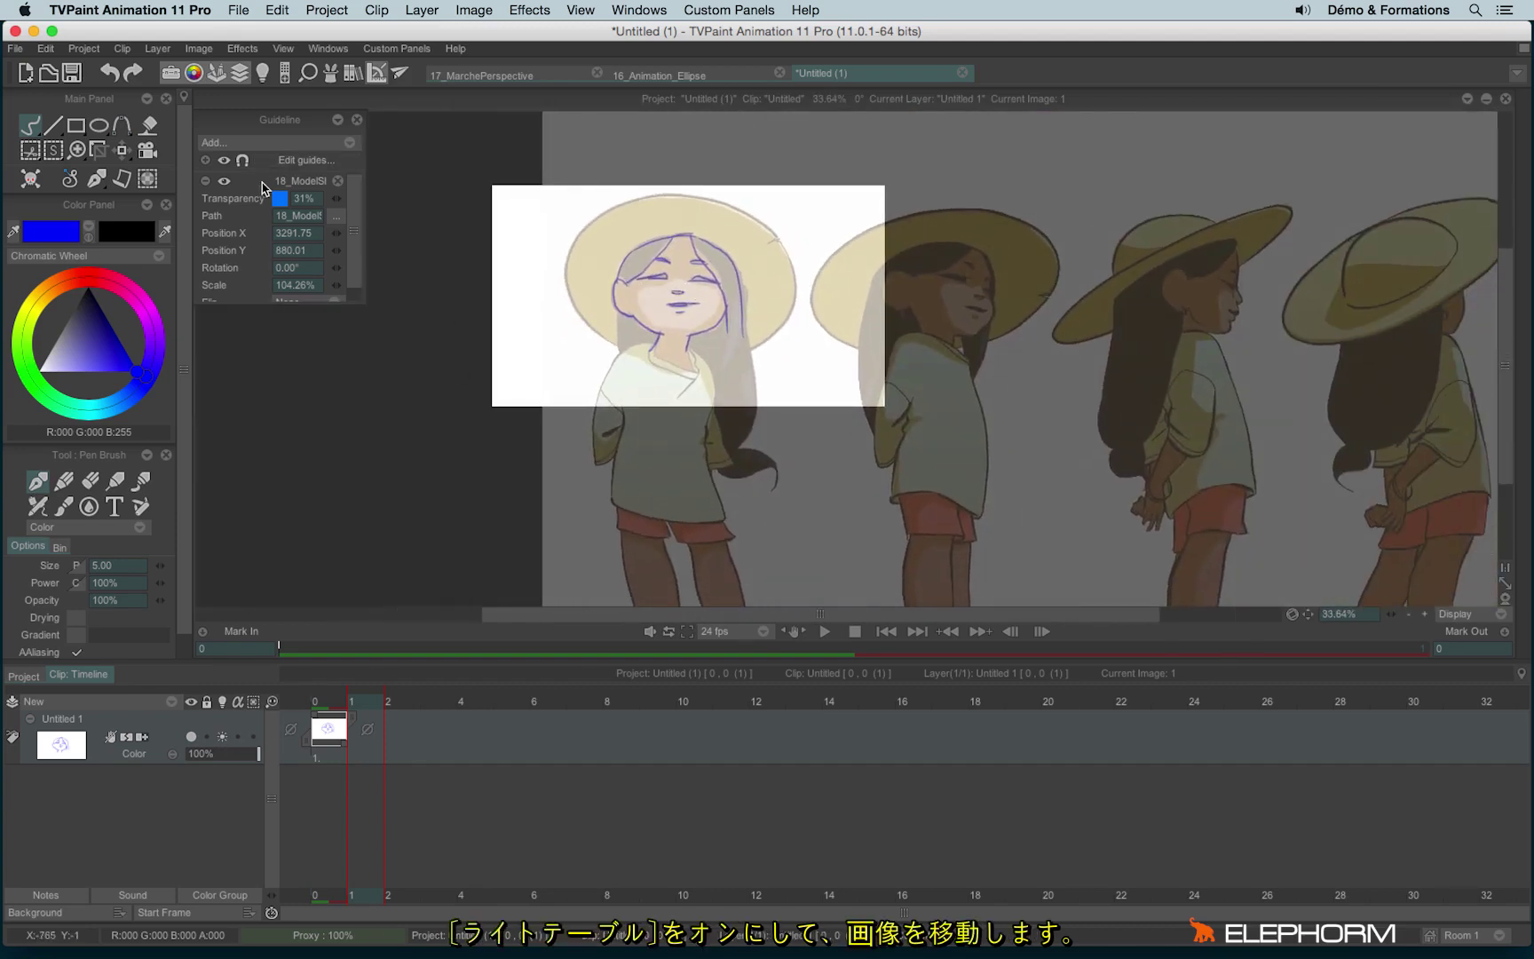
Step: Move the guide to X 2297.86, Y 1161.63 rotated -9° to centre the three-quarter face, light table off
left_click(307, 160)
left_click_drag(1230, 391, 952, 387)
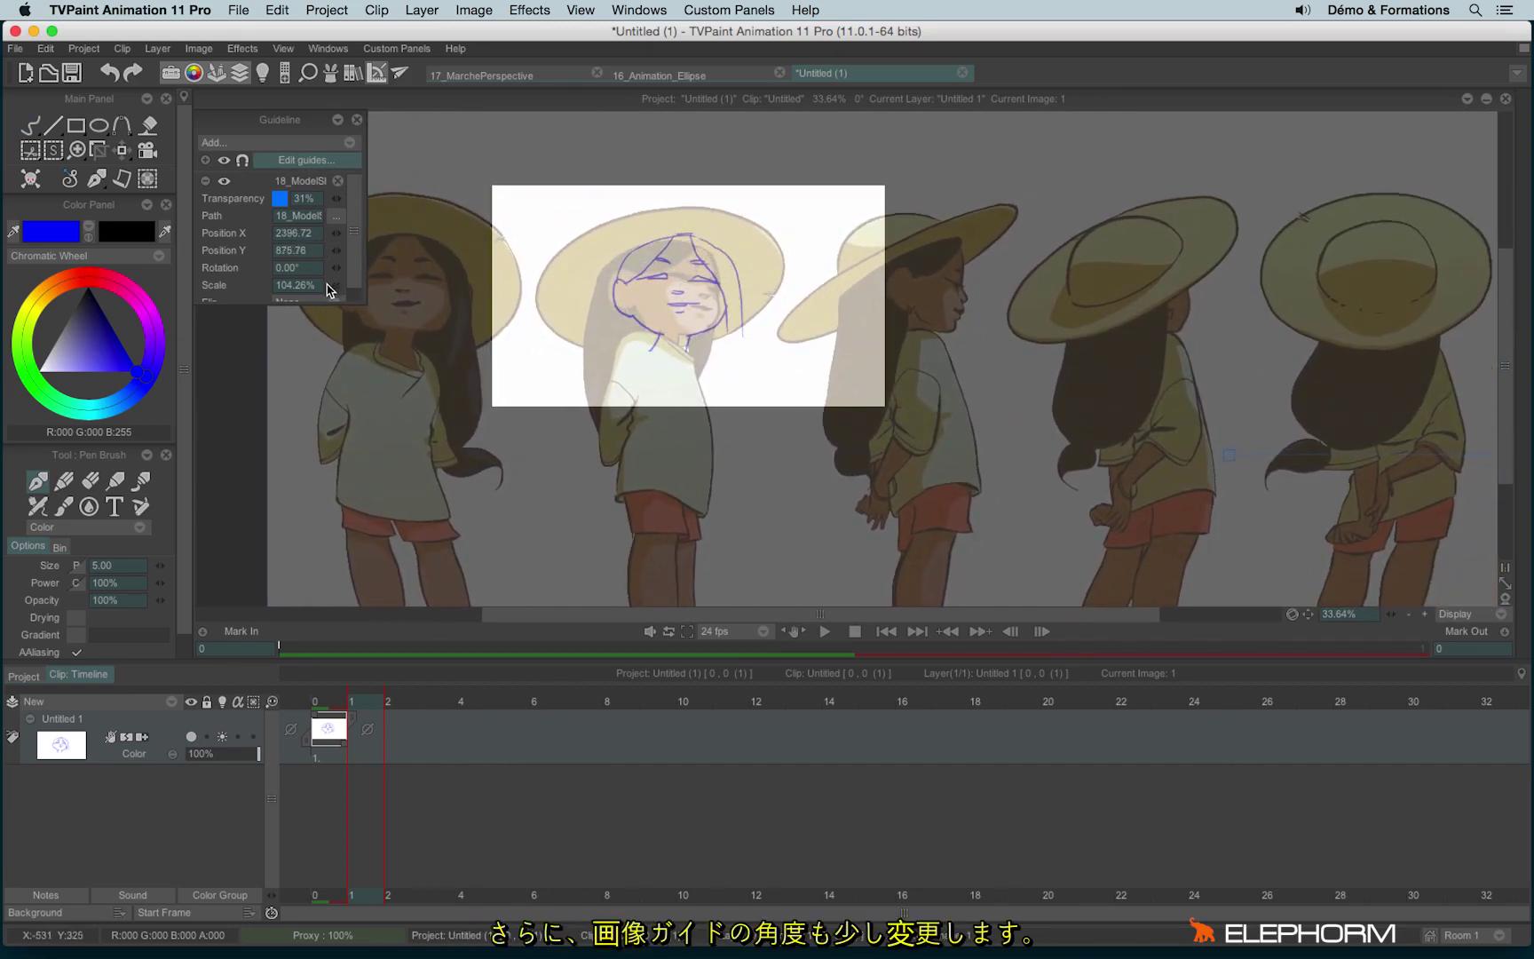
scroll(353, 299, "down", 1)
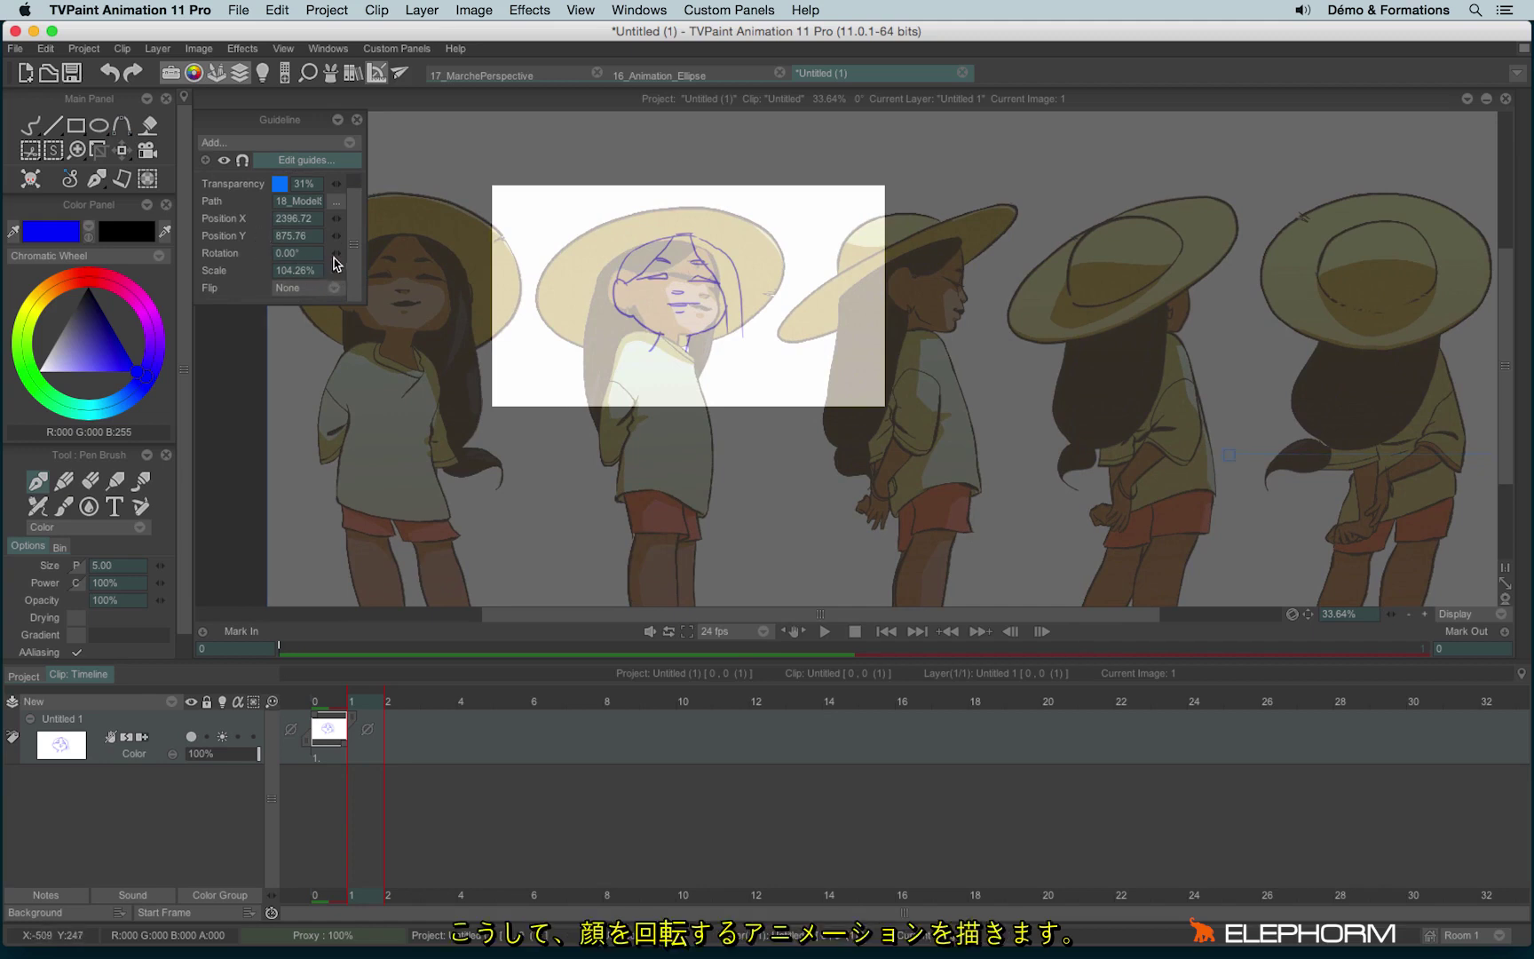
left_click_drag(336, 254, 343, 260)
left_click_drag(952, 321, 925, 424)
left_click(31, 125)
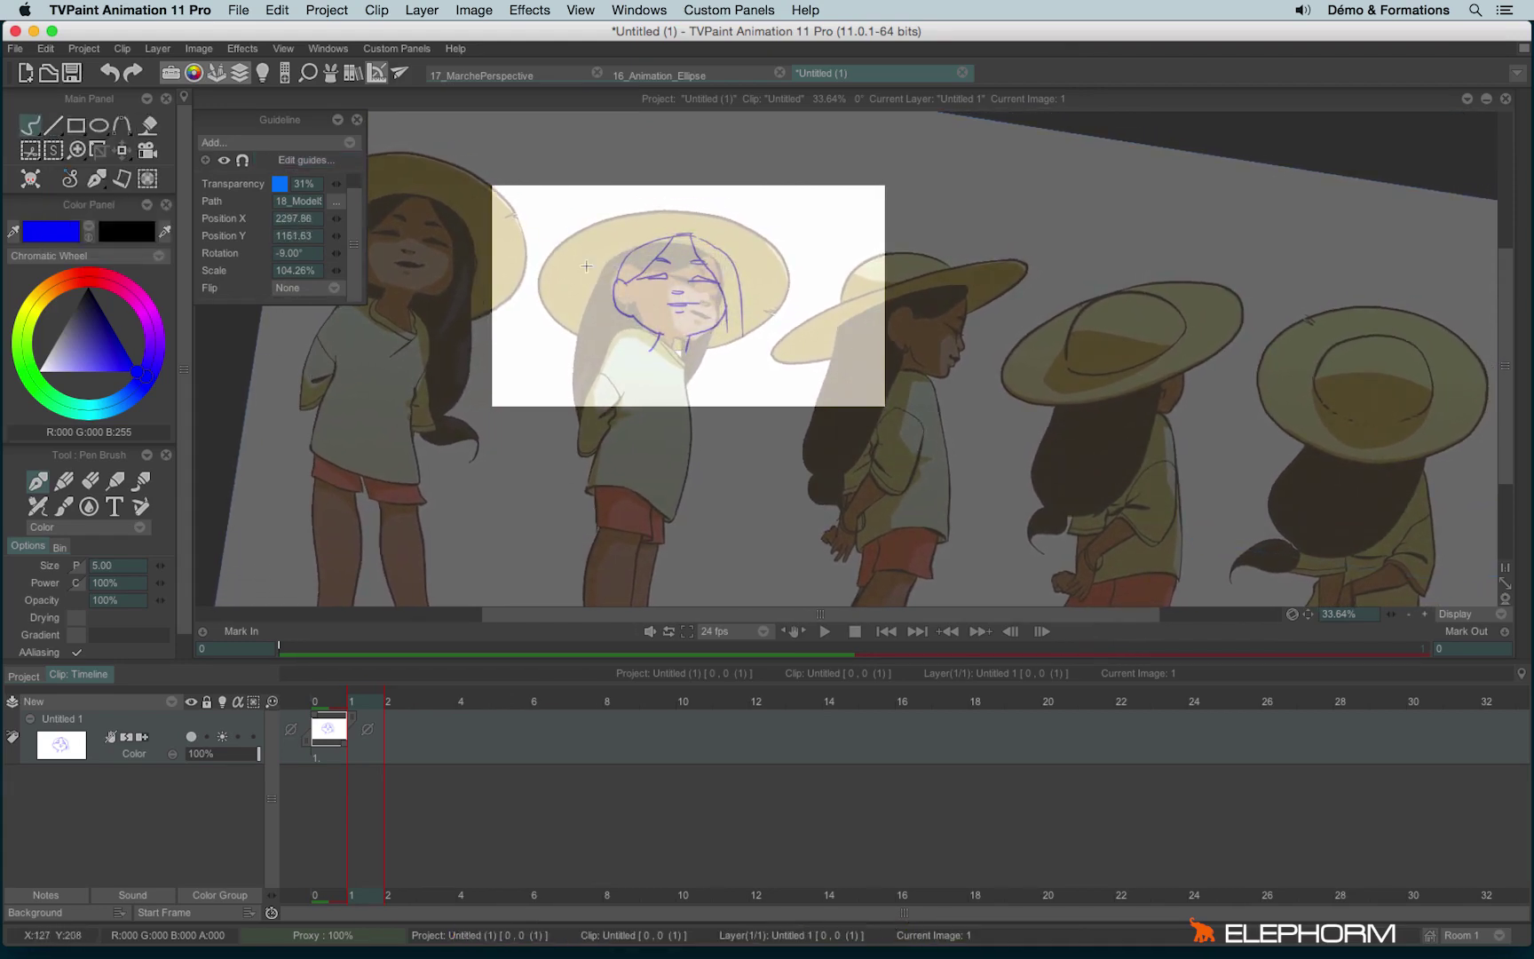
scroll(714, 349, "up", 5)
scroll(637, 240, "up", 1)
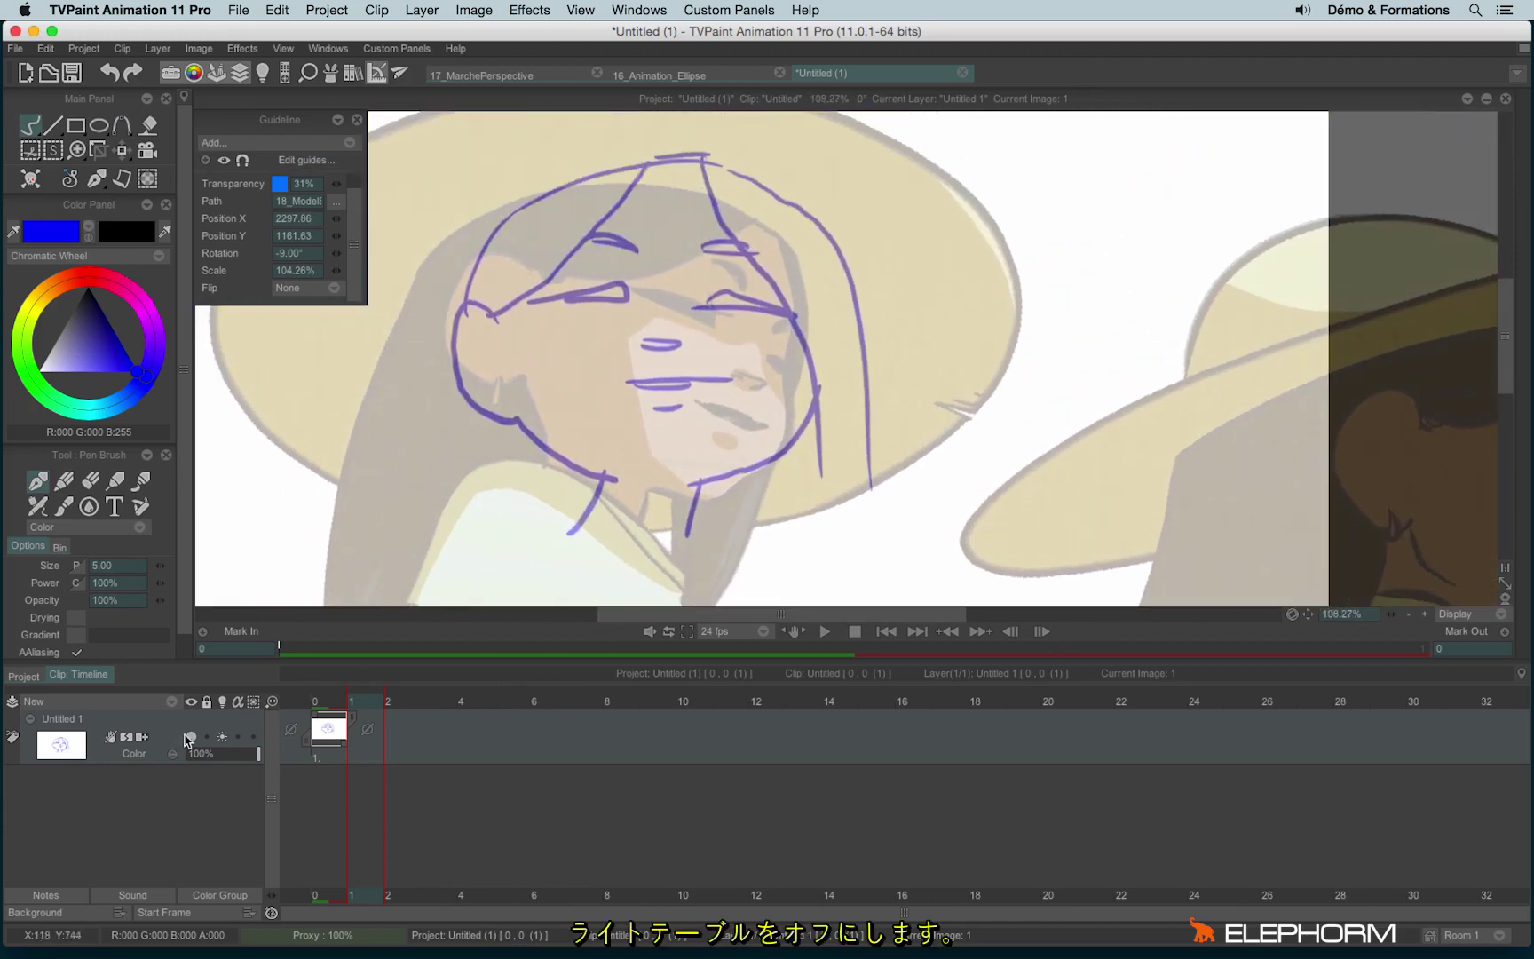
left_click(222, 742)
Step: Draw the turned face's closed eye, nose, nostrils, hairline and face contour in blue
scroll(632, 289, "up", 3)
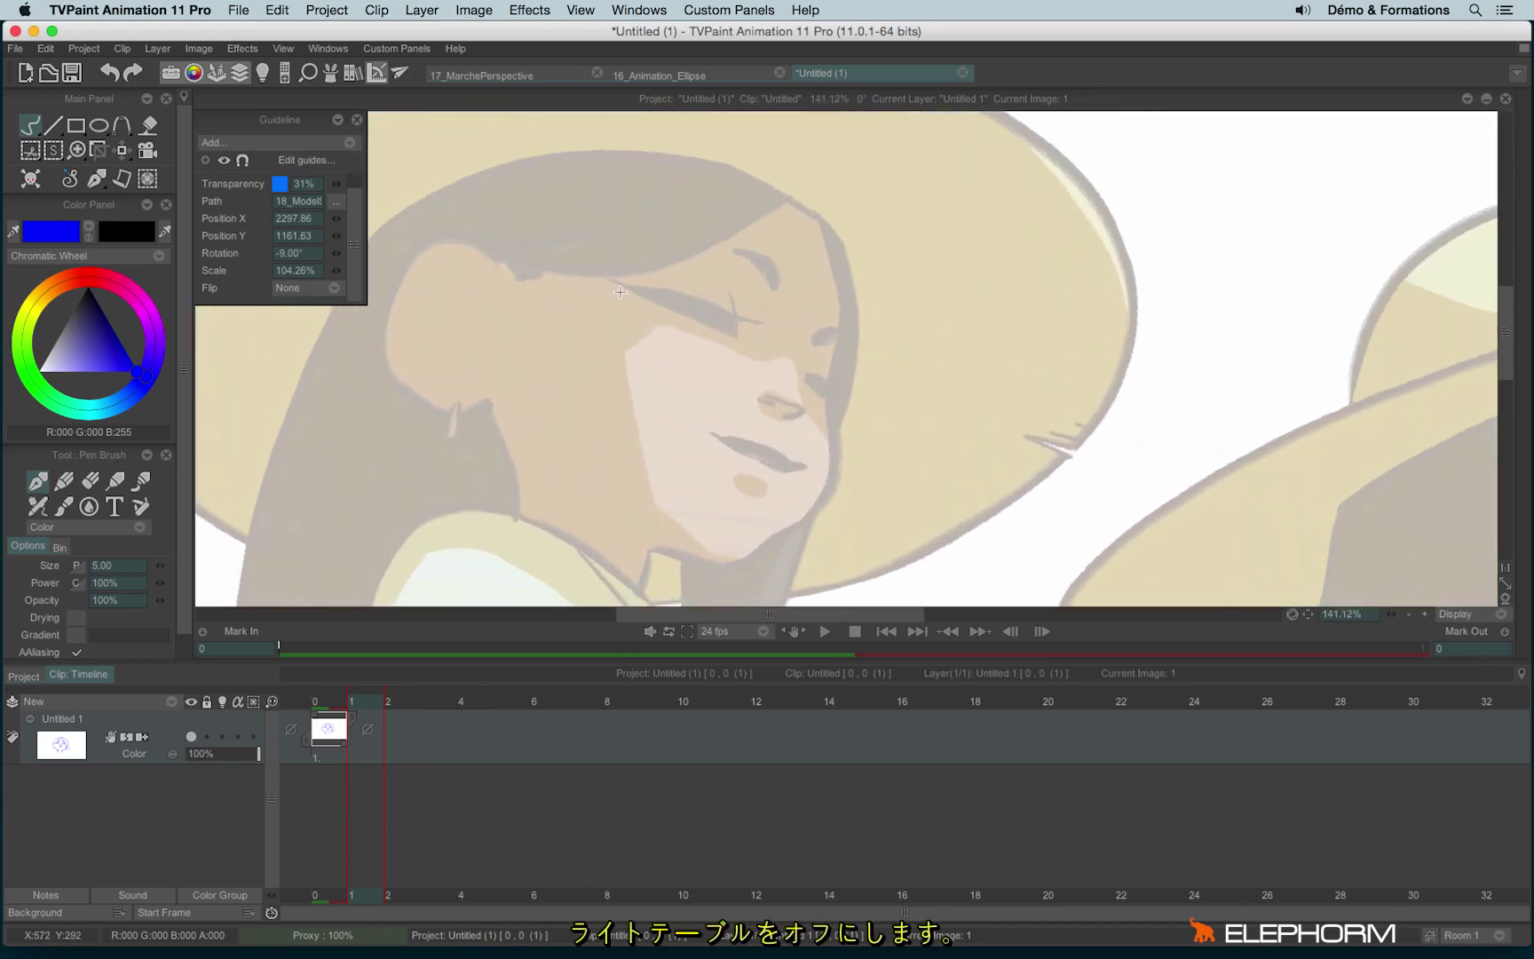
left_click(627, 286)
mouse_move(629, 289)
left_mouse_down()
mouse_move(724, 311)
mouse_move(734, 336)
mouse_move(620, 294)
left_mouse_up()
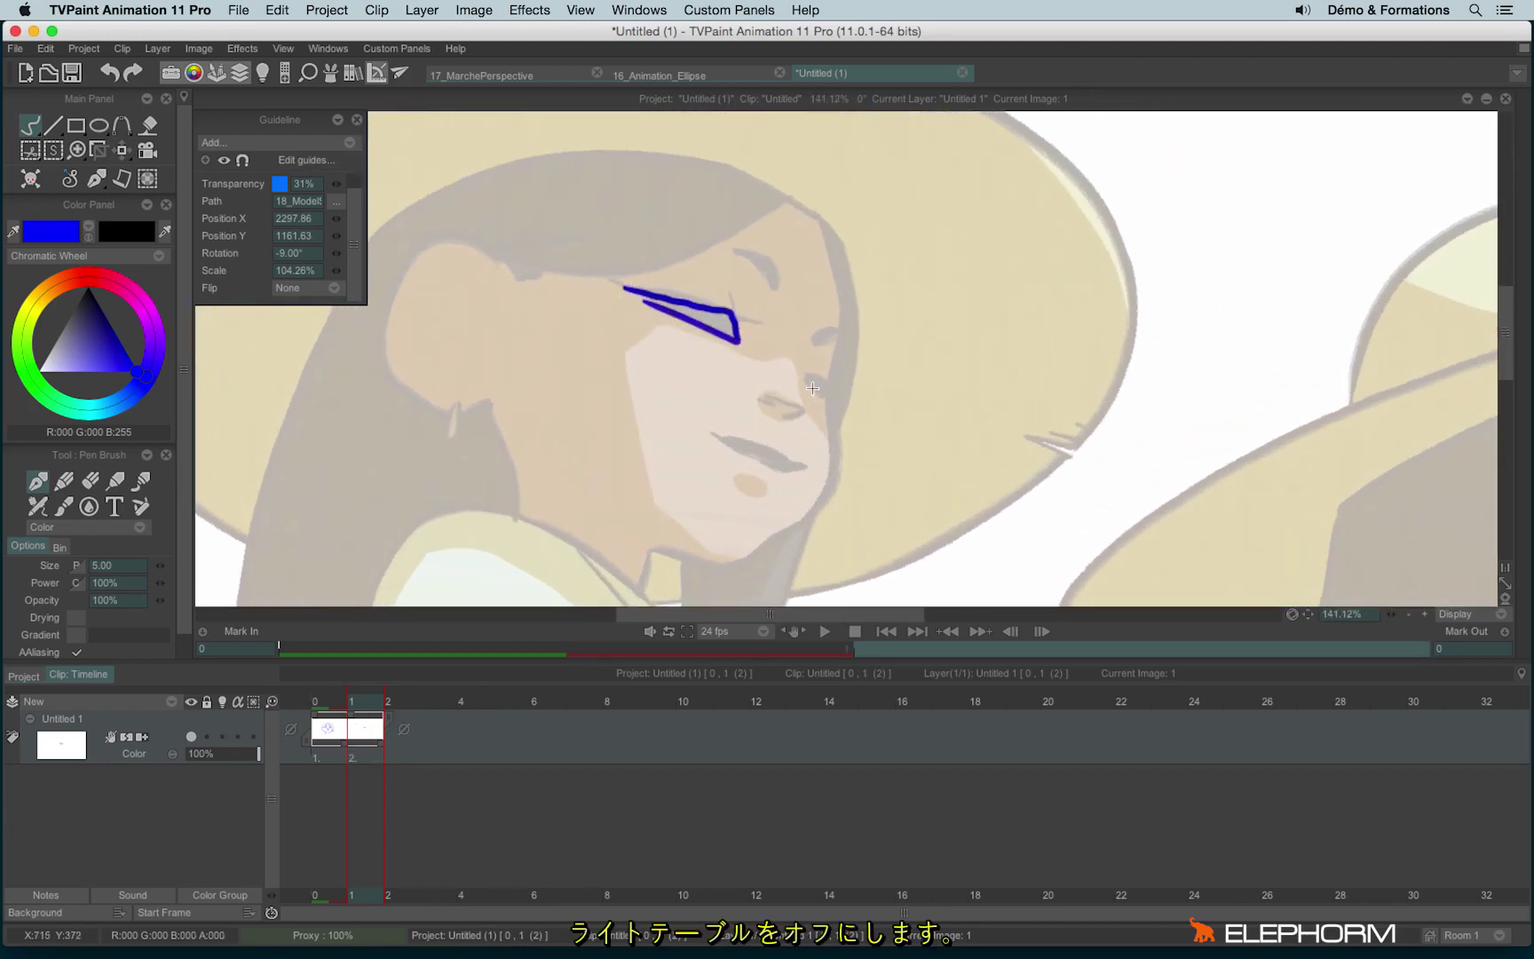
mouse_move(813, 381)
left_mouse_down()
mouse_move(763, 414)
mouse_move(763, 457)
mouse_move(800, 472)
left_mouse_up()
left_click_drag(822, 342, 813, 345)
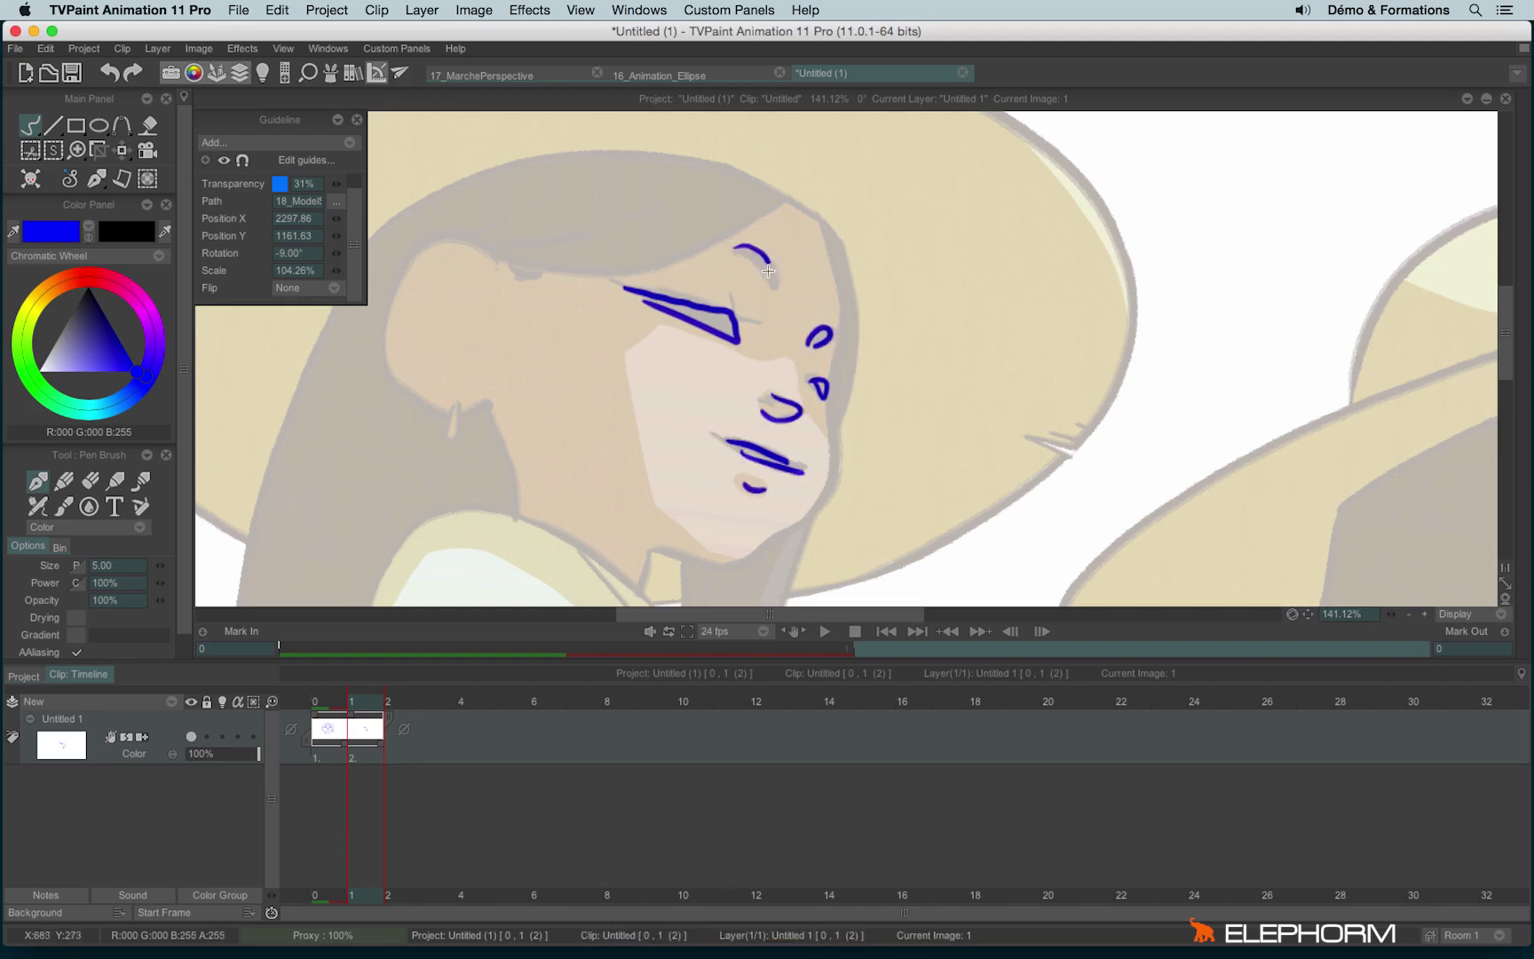
mouse_move(517, 274)
left_mouse_down()
mouse_move(578, 280)
mouse_move(746, 230)
mouse_move(818, 230)
left_mouse_up()
mouse_move(822, 232)
left_mouse_down()
mouse_move(837, 328)
mouse_move(811, 416)
mouse_move(825, 477)
mouse_move(797, 519)
mouse_move(717, 563)
mouse_move(609, 523)
left_mouse_up()
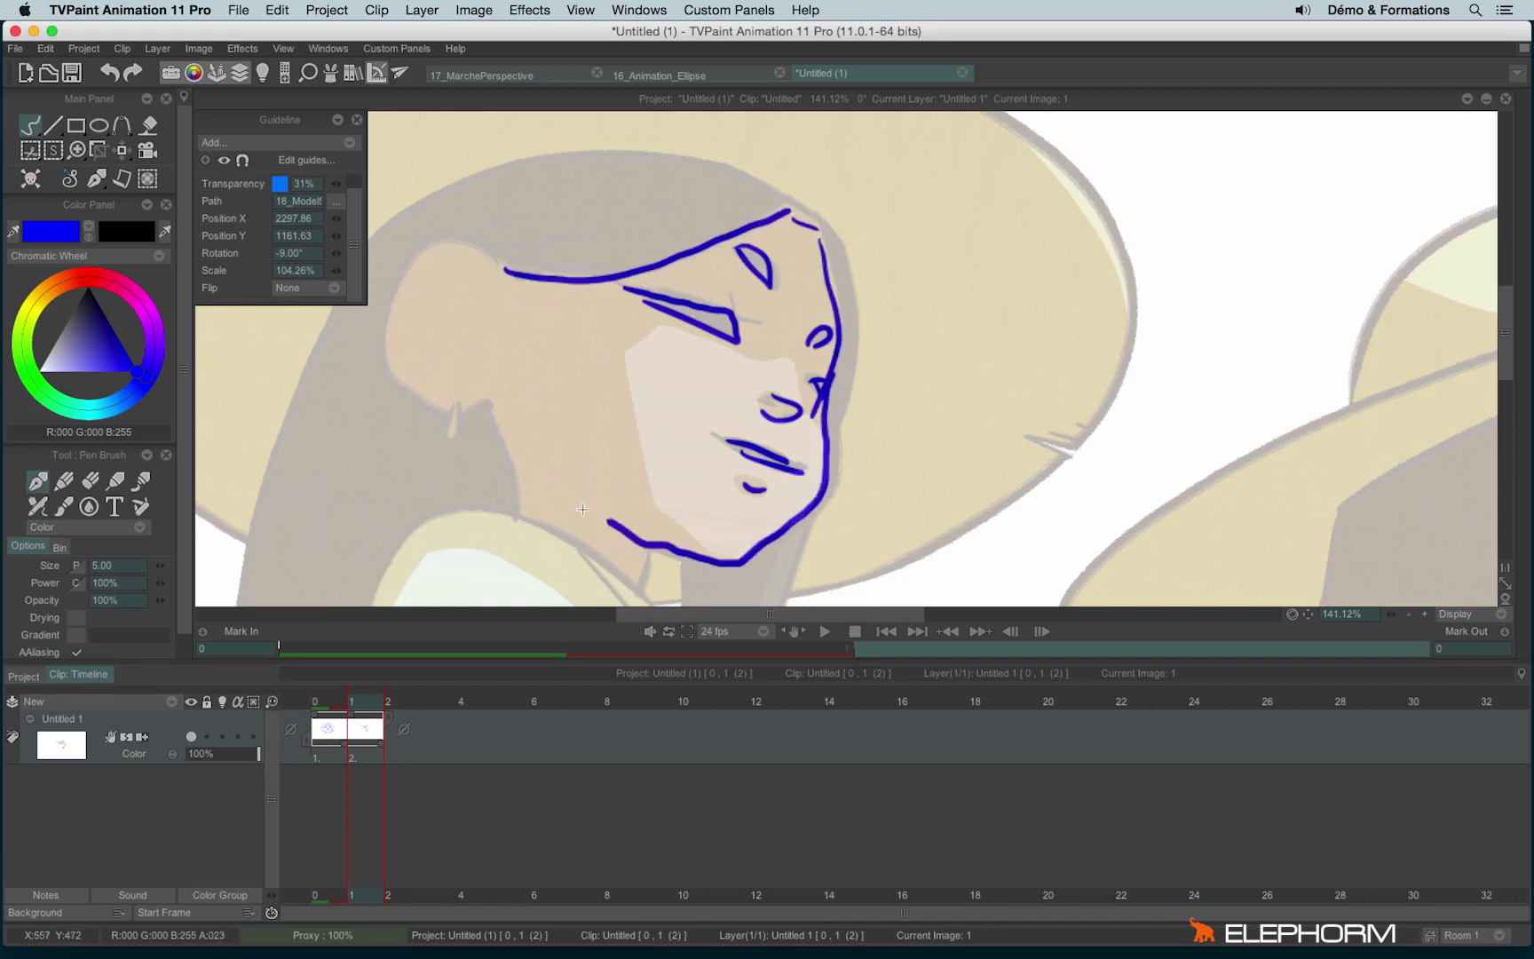
Step: Check against the light table, then add the neck, shoulder, cheek and hair outline
left_click(222, 737)
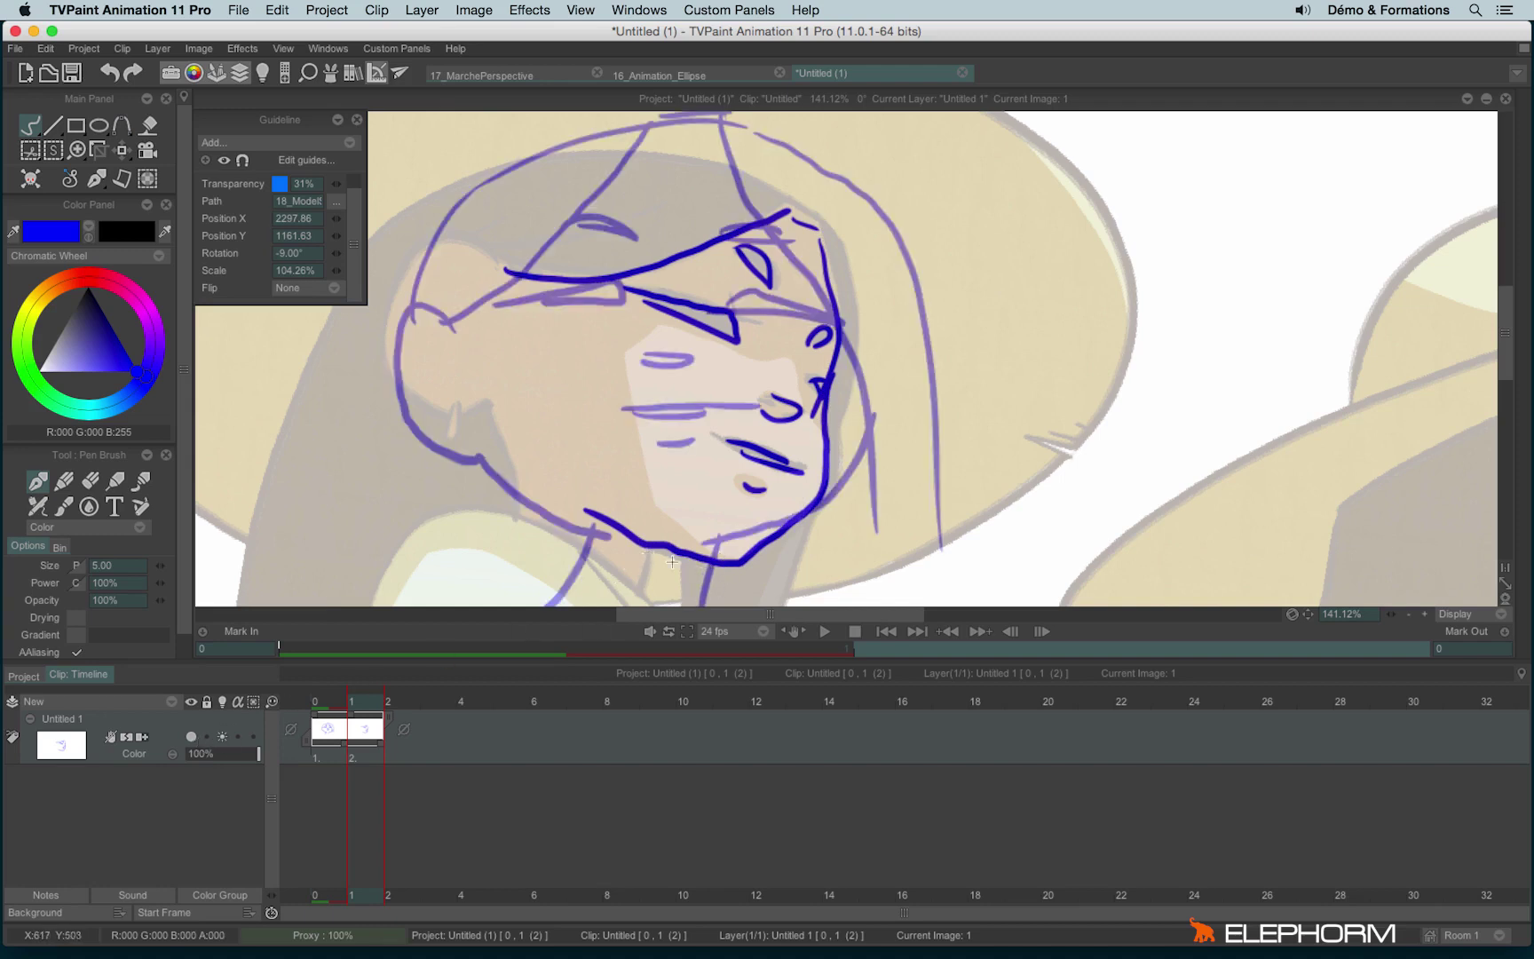
left_click(217, 734)
left_click_drag(682, 556, 647, 624)
left_click_drag(537, 500, 486, 555)
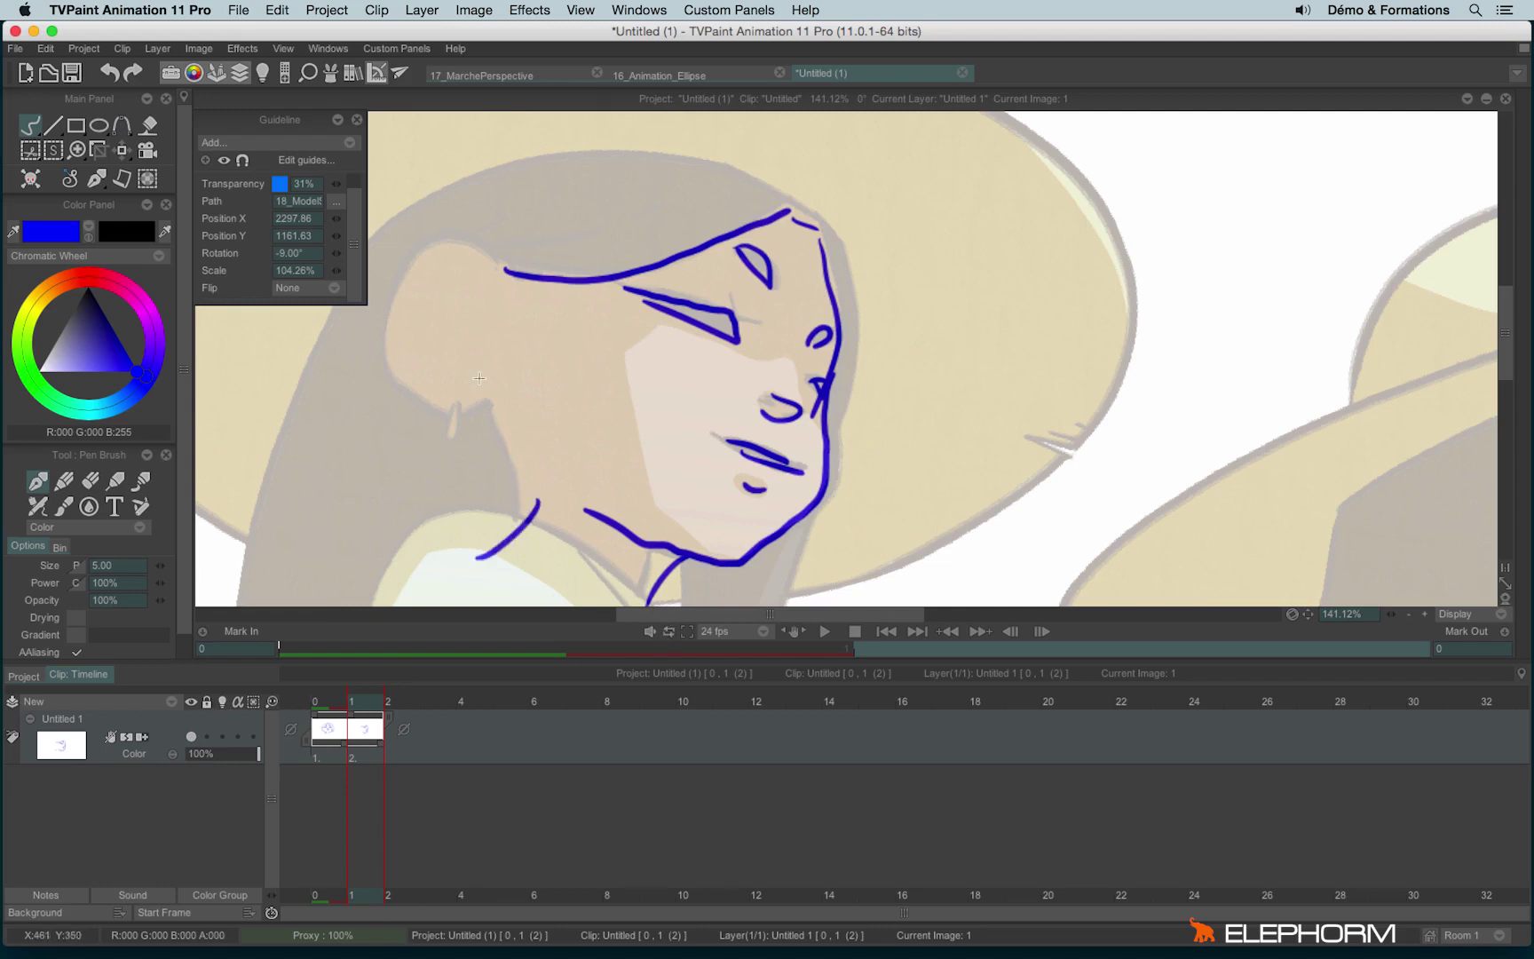
mouse_move(493, 405)
left_mouse_down()
mouse_move(535, 506)
mouse_move(435, 410)
mouse_move(397, 293)
mouse_move(500, 268)
left_mouse_up()
mouse_move(415, 204)
left_mouse_down()
mouse_move(600, 150)
mouse_move(786, 213)
mouse_move(835, 426)
left_mouse_up()
left_click(400, 720)
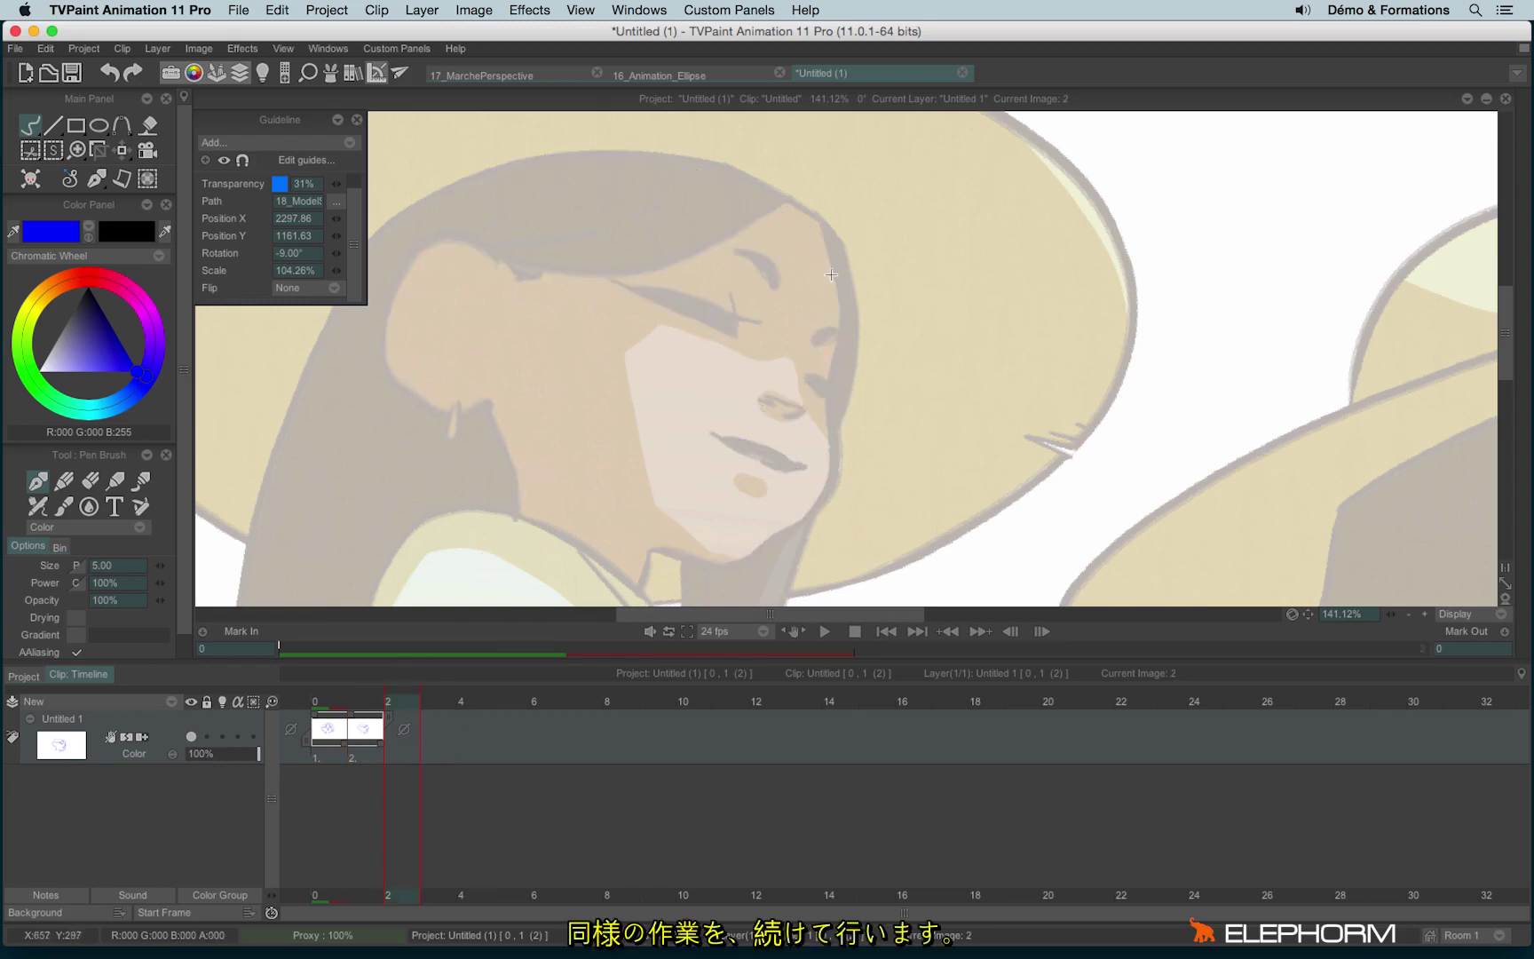
Step: Move the guide over to the profile face and rotate it to -18°
scroll(819, 283, "down", 5)
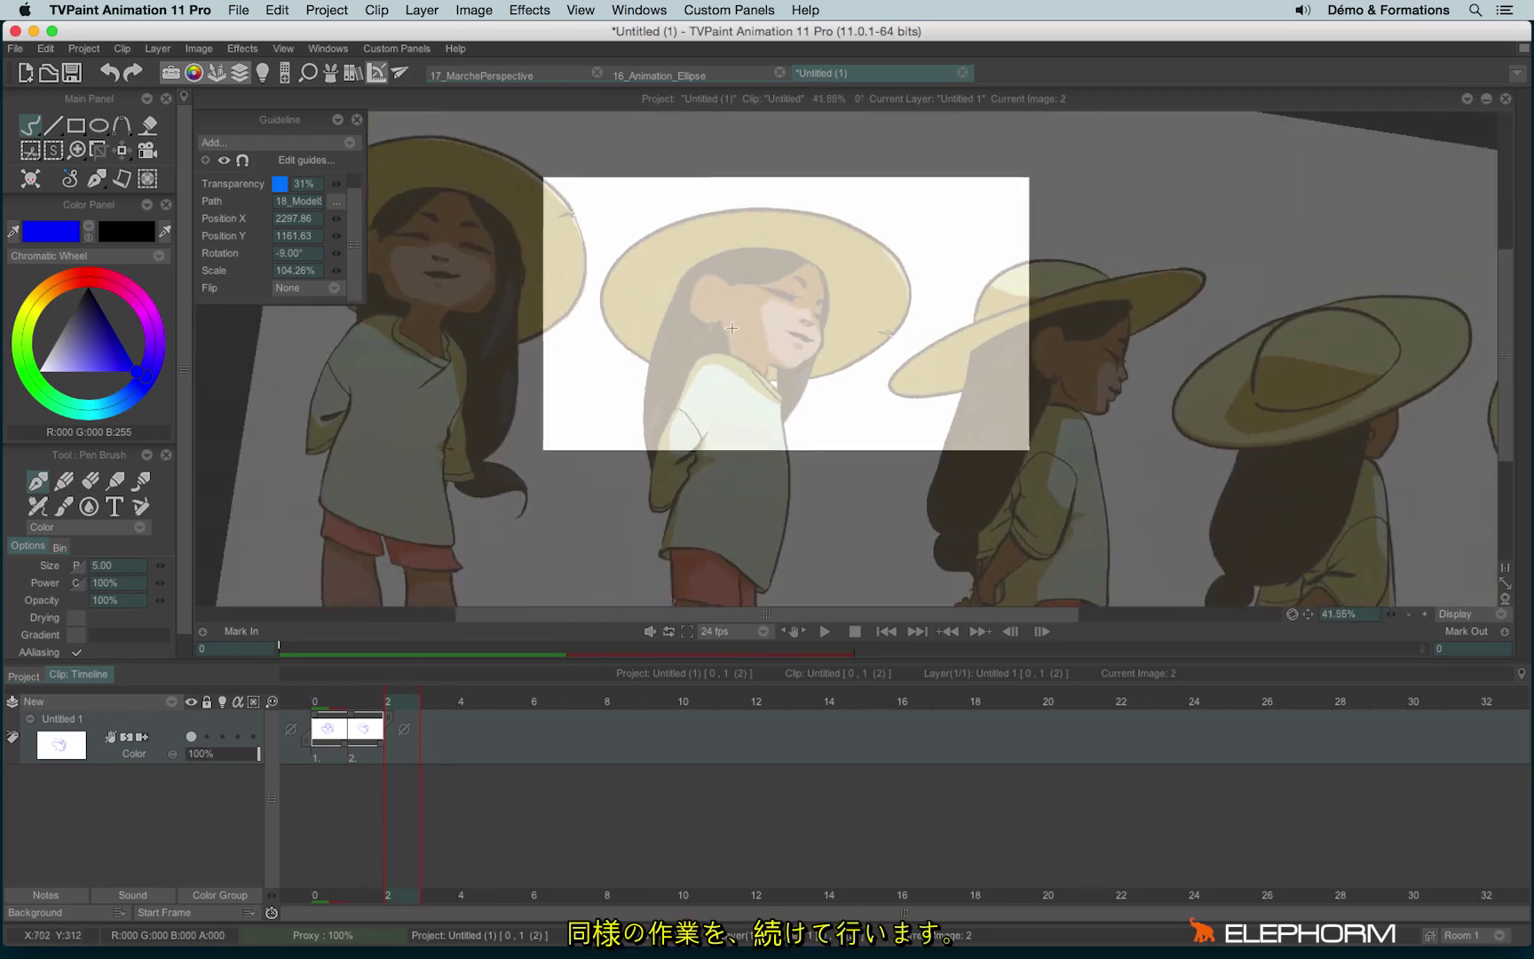
left_click(308, 161)
mouse_move(1299, 506)
left_mouse_down()
mouse_move(1154, 476)
mouse_move(915, 507)
left_mouse_up()
left_click_drag(1148, 471, 1133, 537)
key("Escape")
Step: On new image 3, trace the profile's chin, lips, nose, forehead, eye, hairline, head, ear and neck
scroll(625, 316, "up", 5)
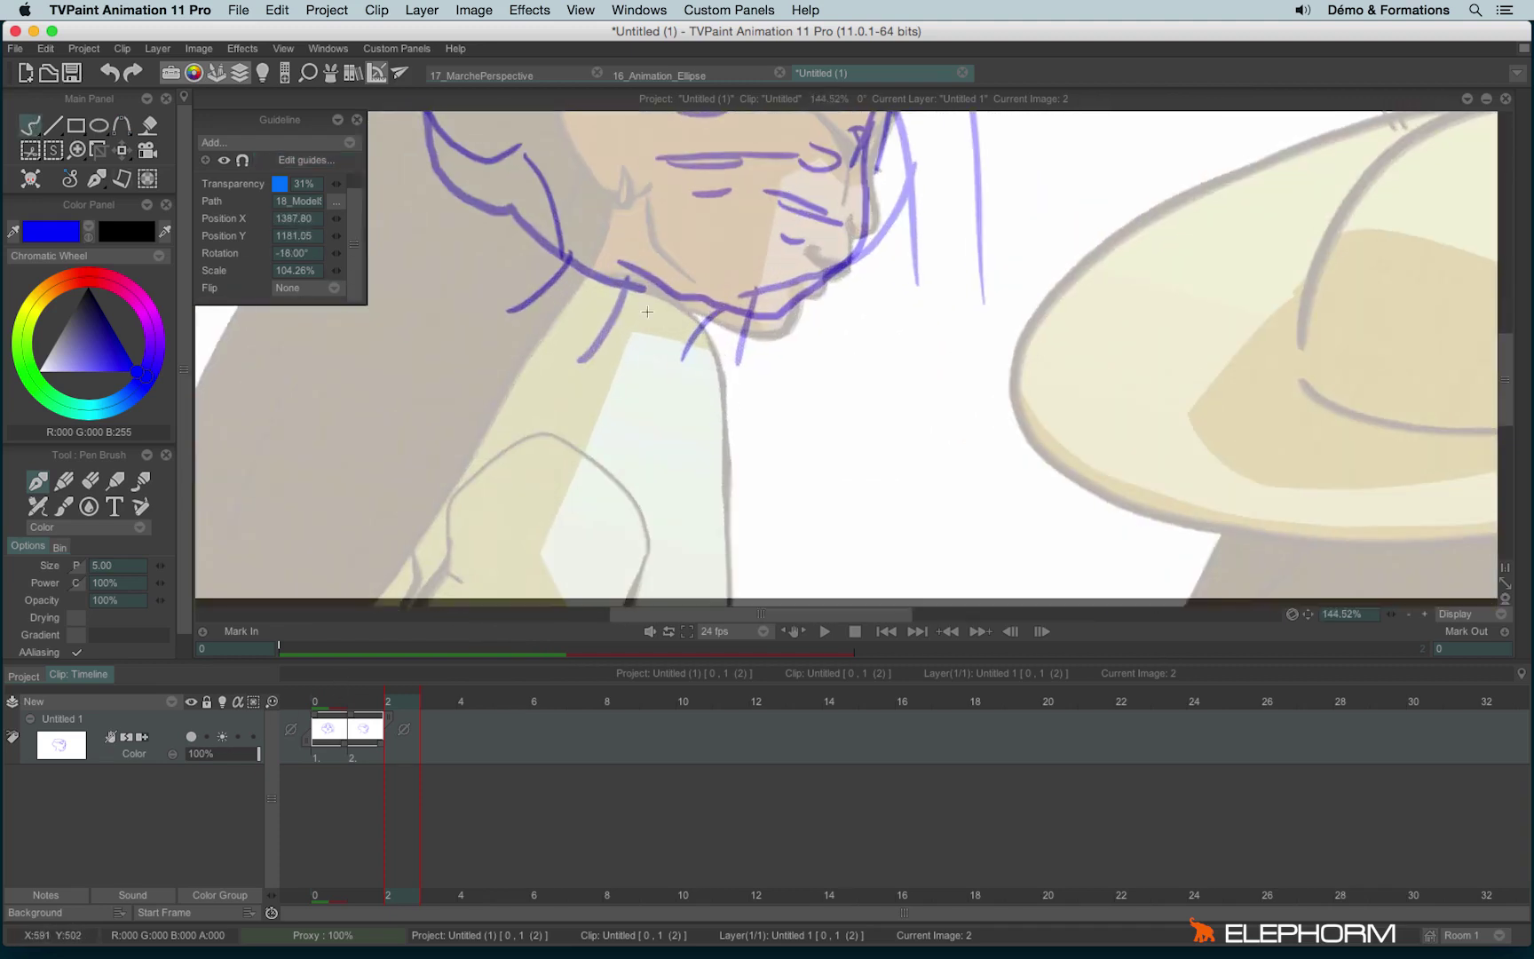
mouse_move(625, 357)
left_mouse_down()
mouse_move(688, 305)
mouse_move(756, 334)
mouse_move(816, 258)
mouse_move(835, 297)
left_mouse_up()
left_click(224, 736)
mouse_move(826, 276)
left_mouse_down()
mouse_move(796, 413)
mouse_move(897, 142)
left_mouse_up()
left_click_drag(782, 247, 835, 302)
left_click_drag(842, 229, 866, 251)
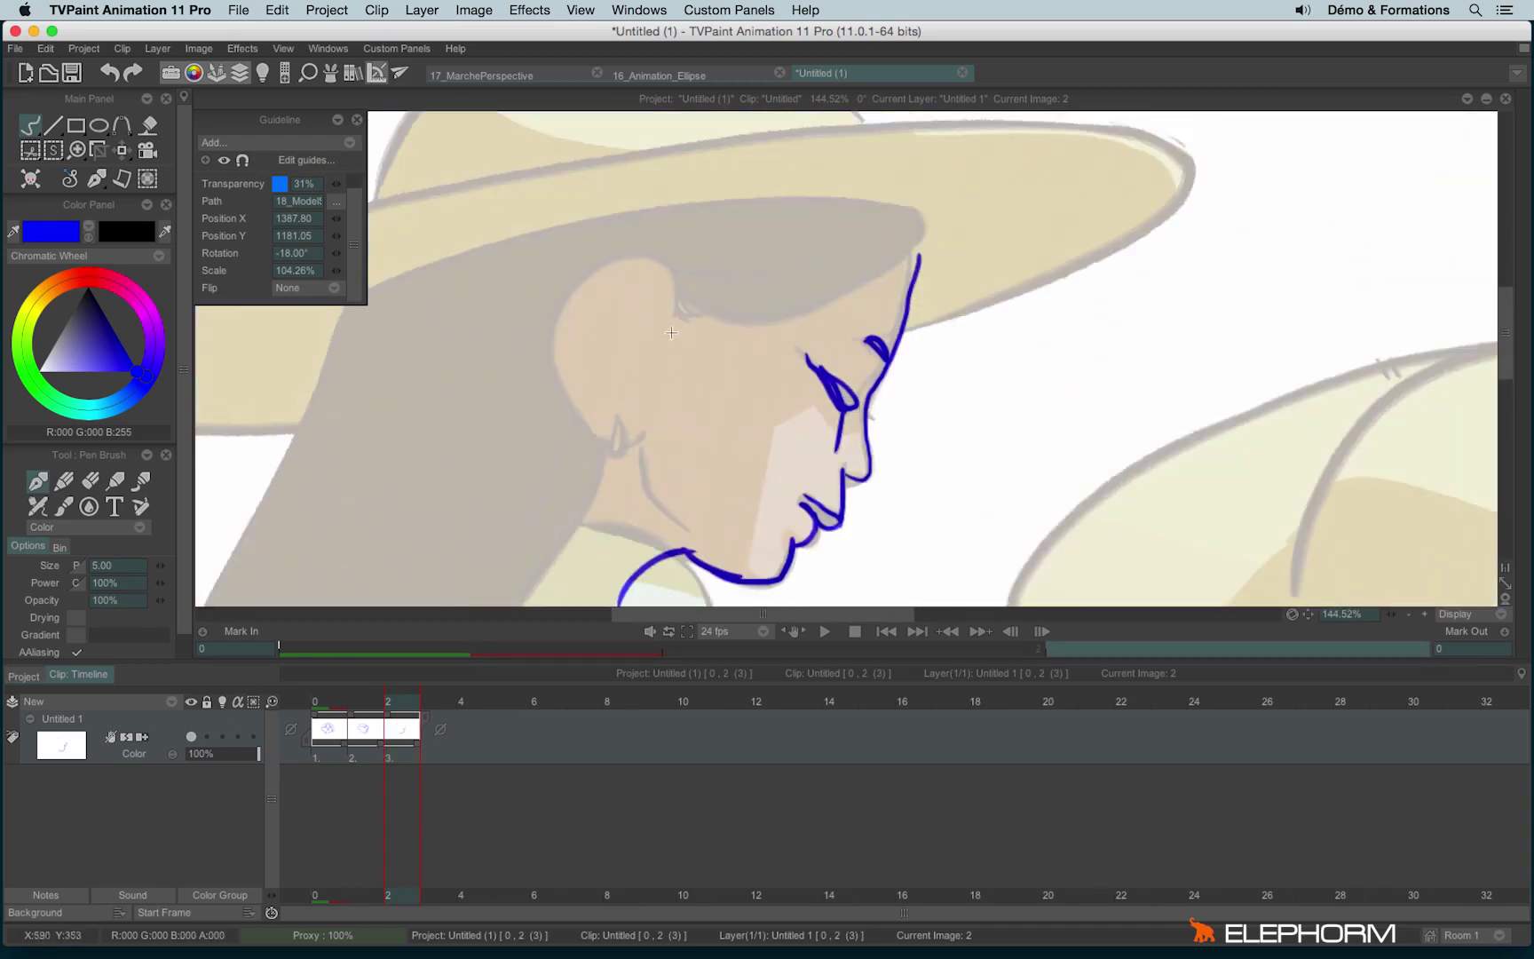
left_click_drag(684, 304, 912, 206)
mouse_move(471, 265)
left_mouse_down()
mouse_move(502, 244)
mouse_move(940, 221)
left_mouse_up()
mouse_move(604, 266)
left_mouse_down()
mouse_move(622, 435)
mouse_move(666, 493)
left_mouse_up()
Step: Hide the guide image so the drawings sit on plain white
scroll(841, 304, "down", 5)
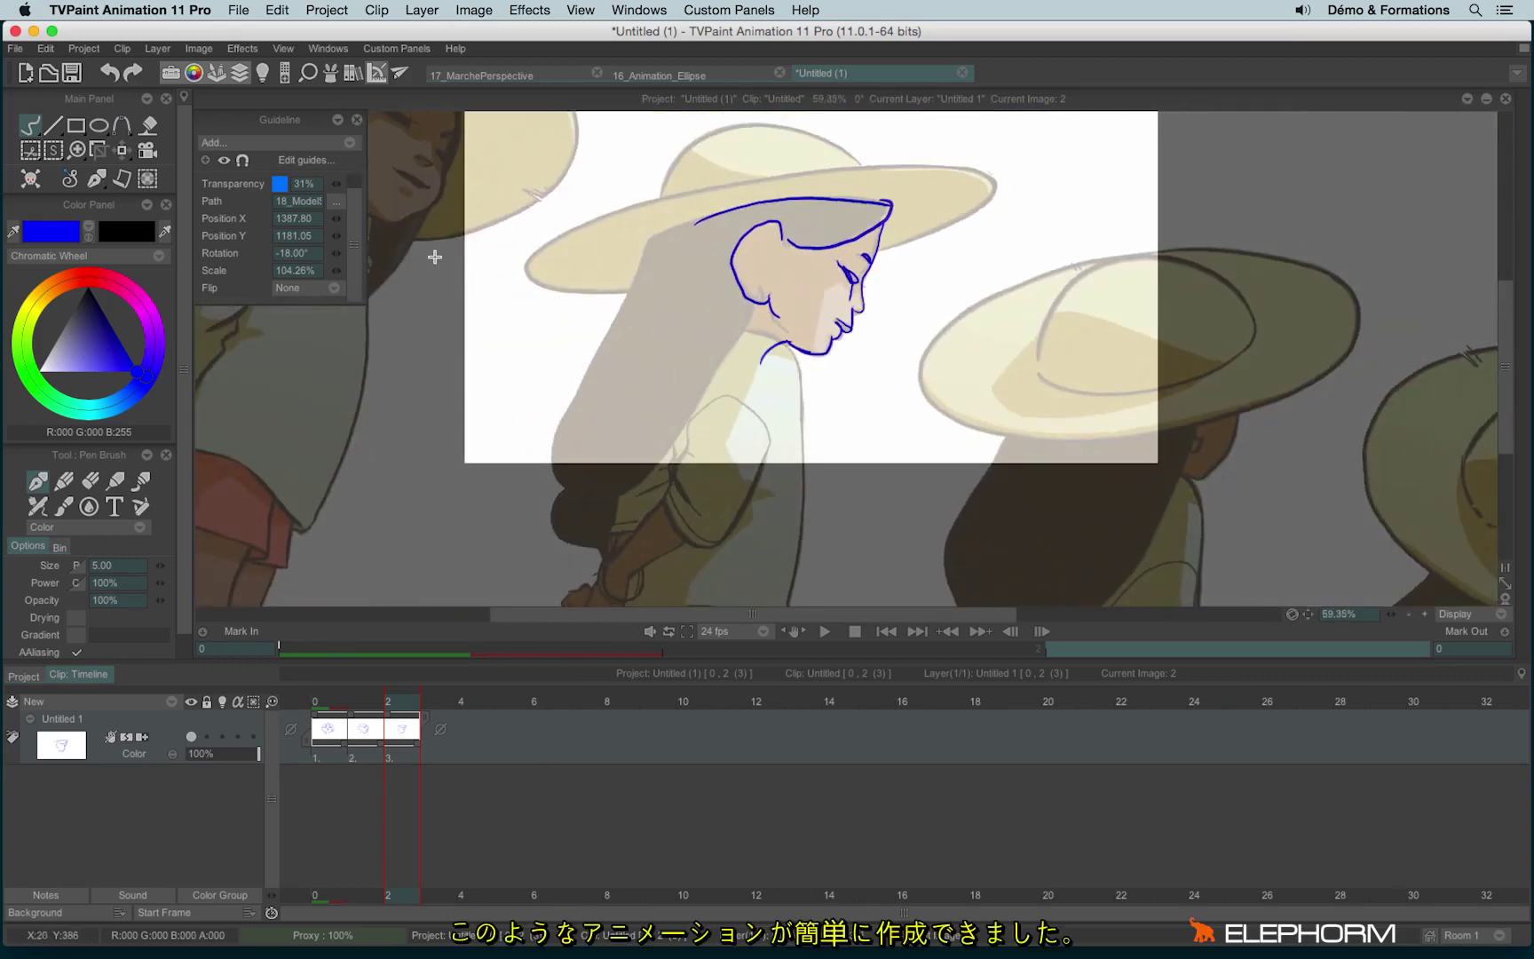
left_click(225, 161)
scroll(338, 444, "down", 2)
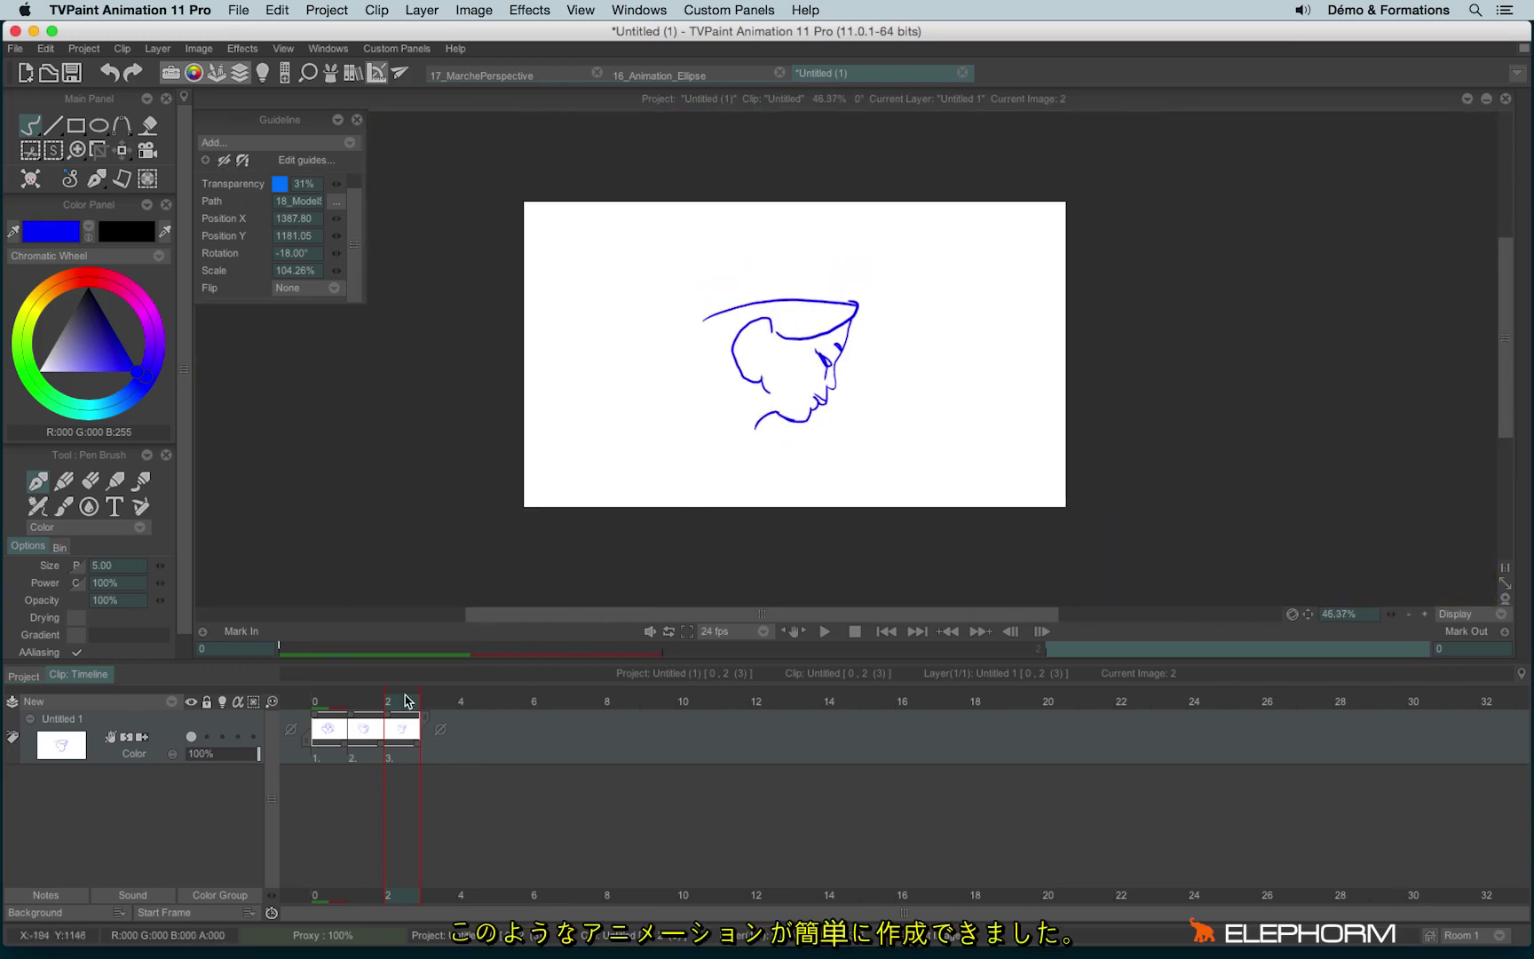